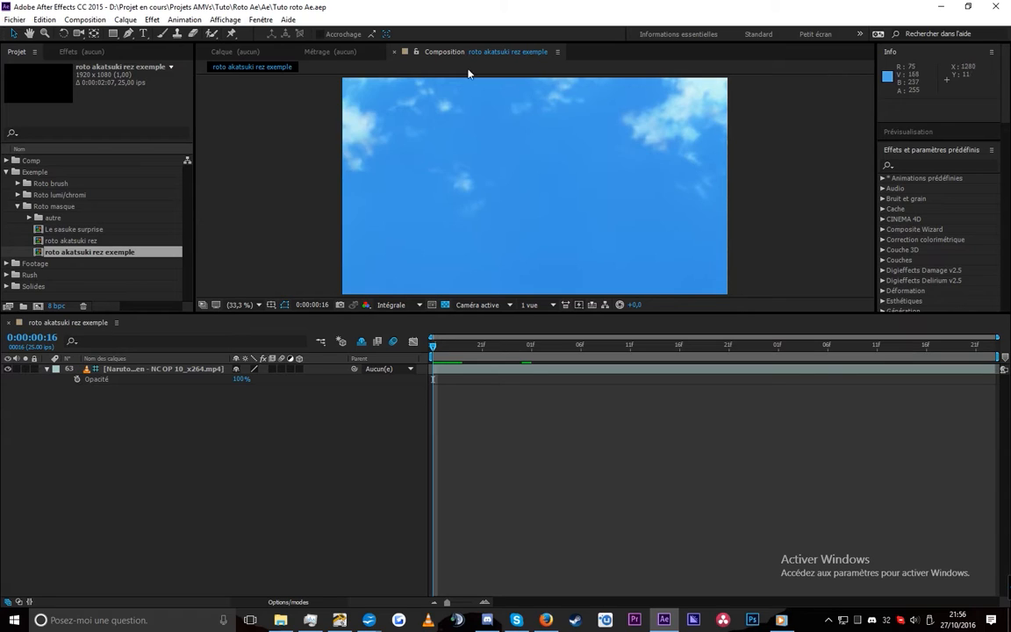
- Try drawing a closed freeform shape over the sky with the Pen tool while no layer is selected, and delete the resulting shape layer
left_click(129, 35)
left_click(458, 161)
left_click(517, 133)
left_click(544, 187)
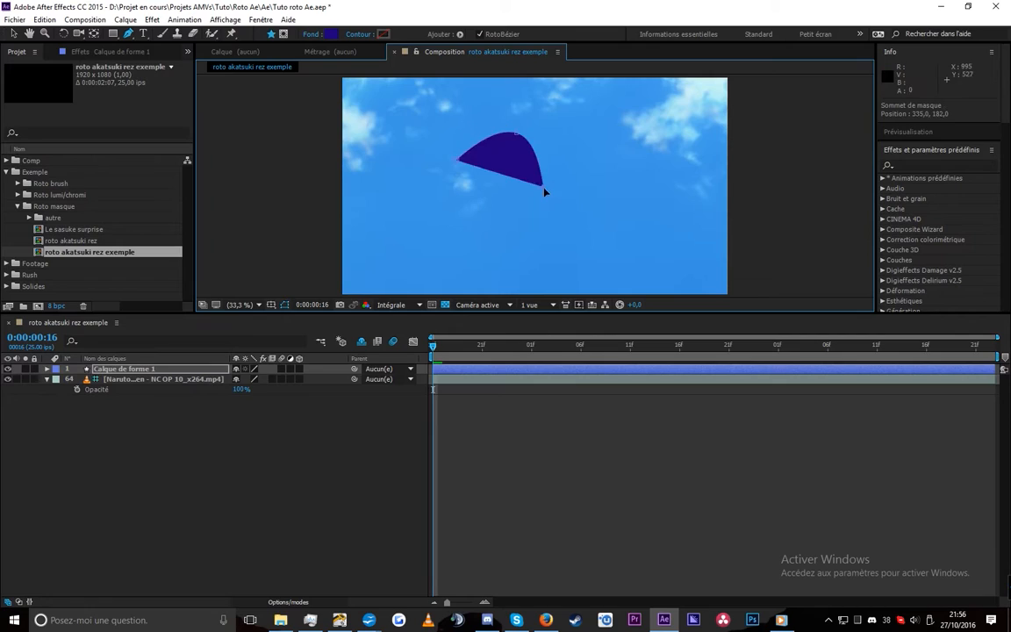
left_click(499, 199)
left_click(459, 161)
left_click(501, 372)
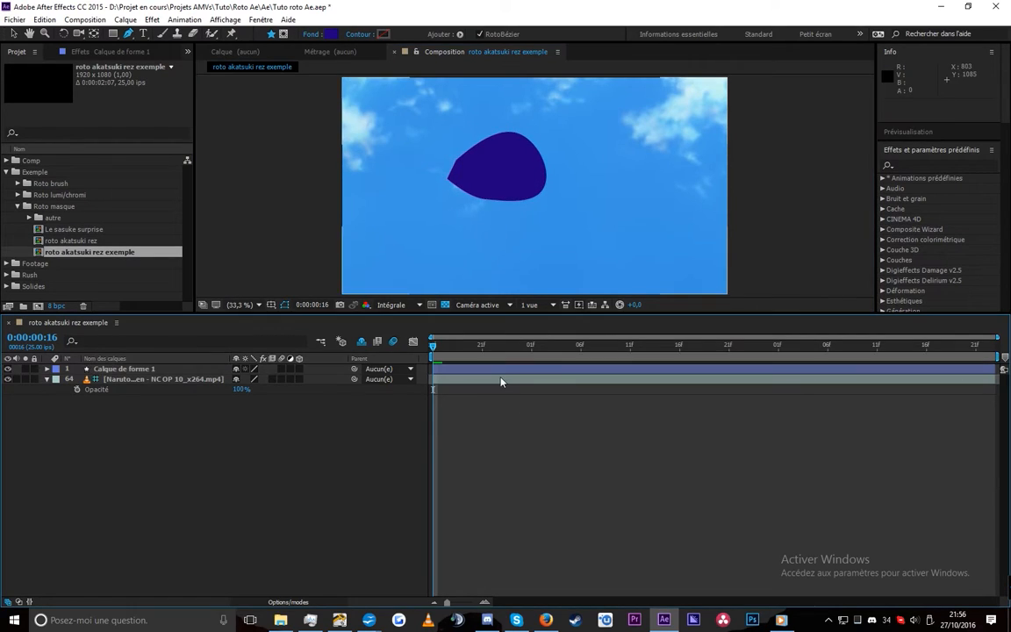
key("Delete")
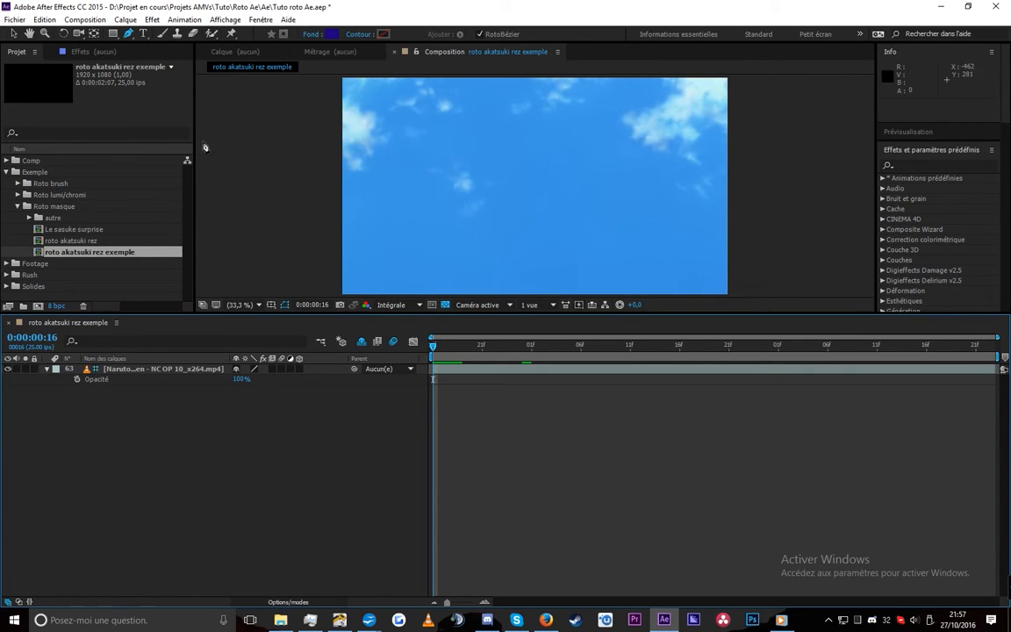
- Collapse the Roto masque folder and narrow the project panel to enlarge the composition view
left_click(17, 207)
left_click(205, 369)
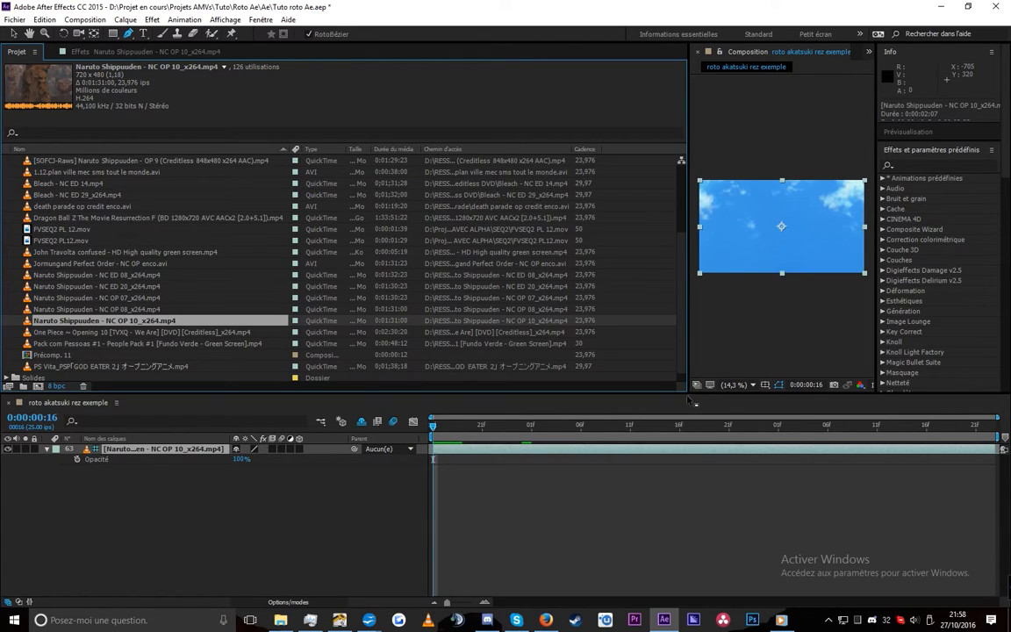
left_click_drag(689, 393, 292, 382)
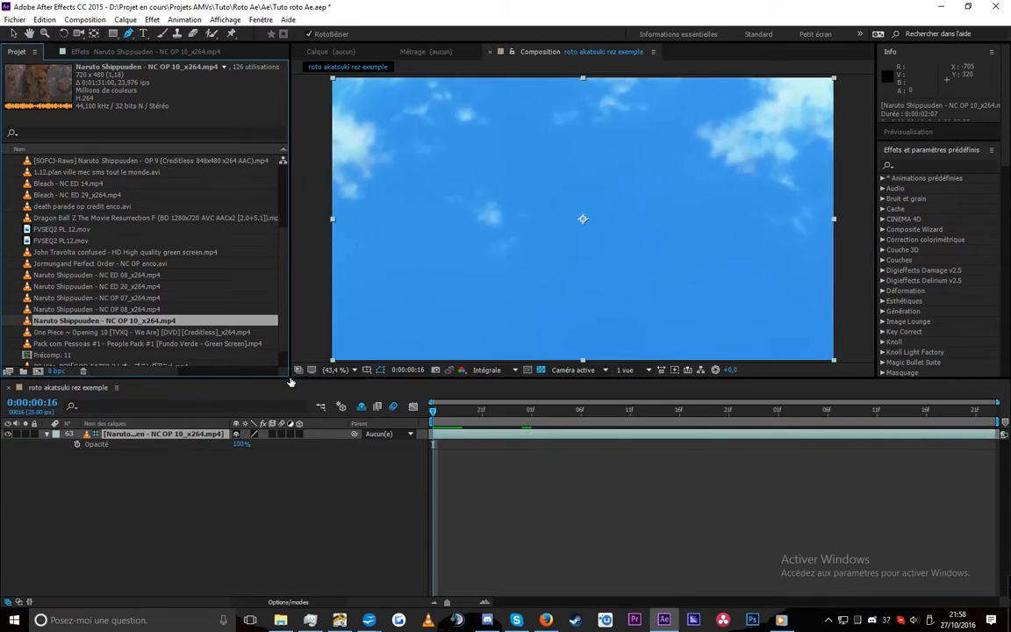
- Preview the clip up to 0:00:01:03, where both characters are in frame, and collapse the Rush folder in the project list
left_click_drag(447, 416, 501, 418)
key("space")
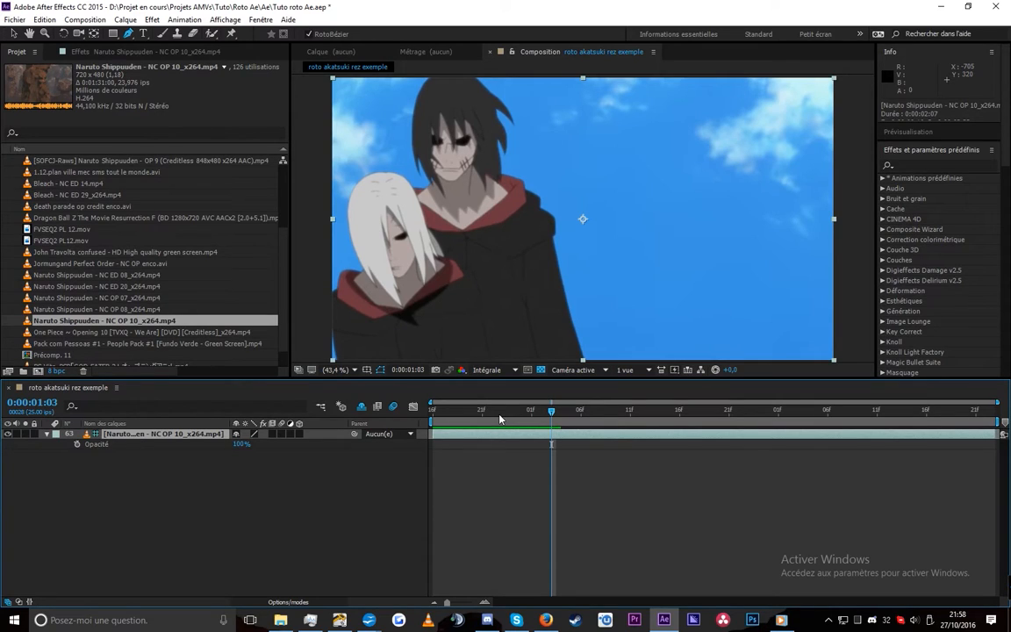
scroll(92, 246, "up", 3)
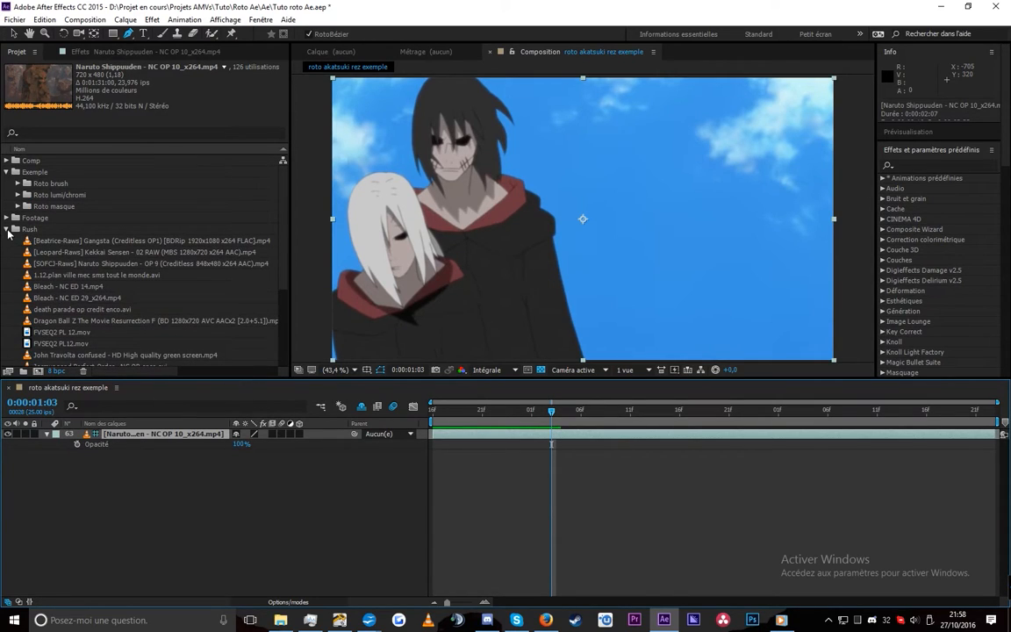
left_click(7, 229)
left_click(49, 253)
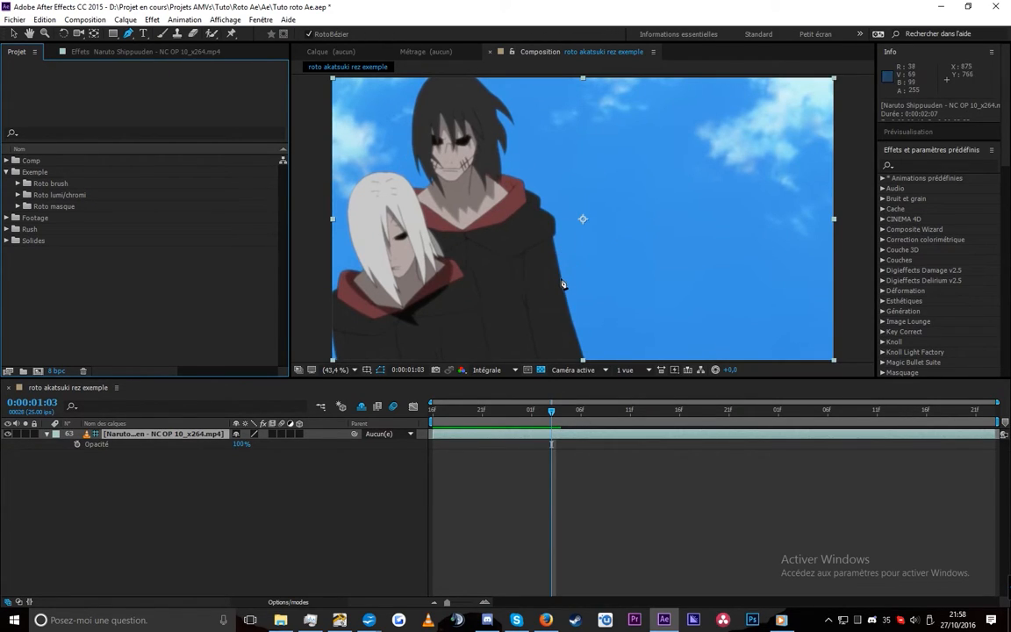
left_click(503, 479)
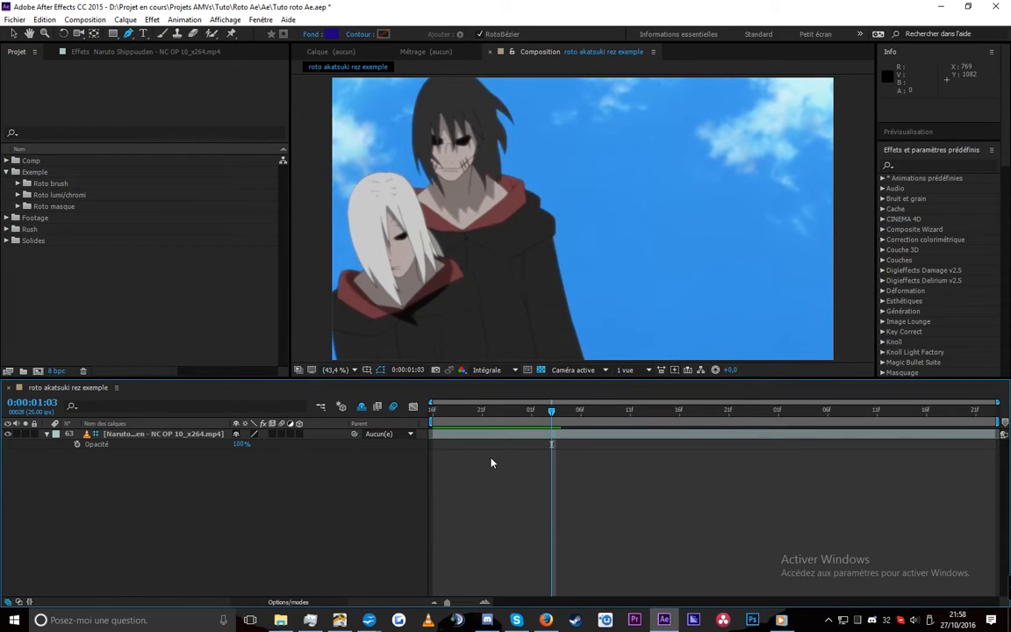
- Draw a rough closed mask on the Naruto footage layer around the white-haired character's head and cloak with the Pen tool
left_click_drag(551, 403, 556, 425)
left_click(558, 433)
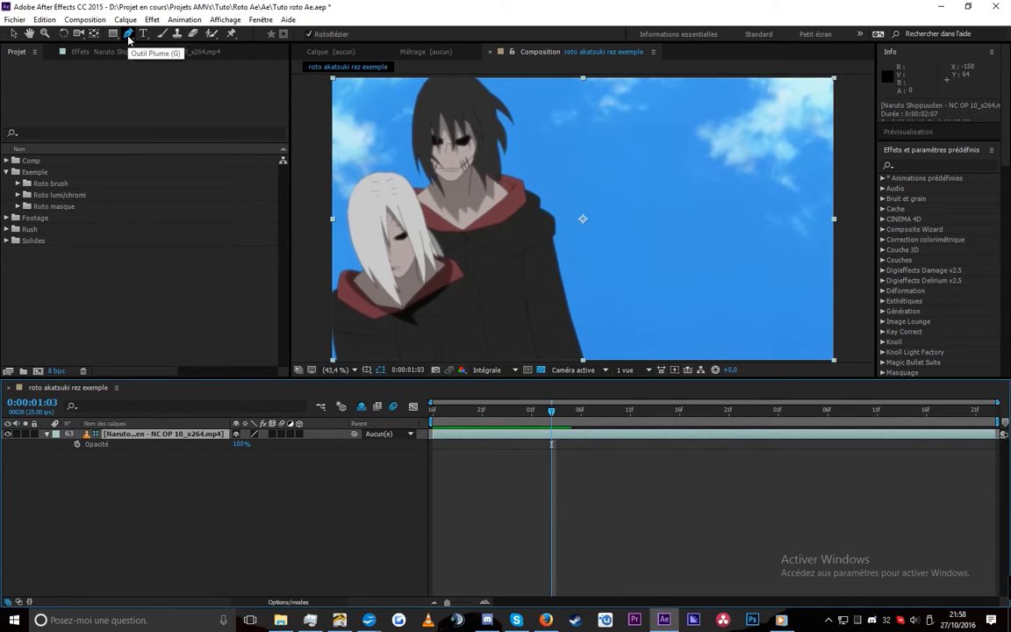
left_click(129, 35)
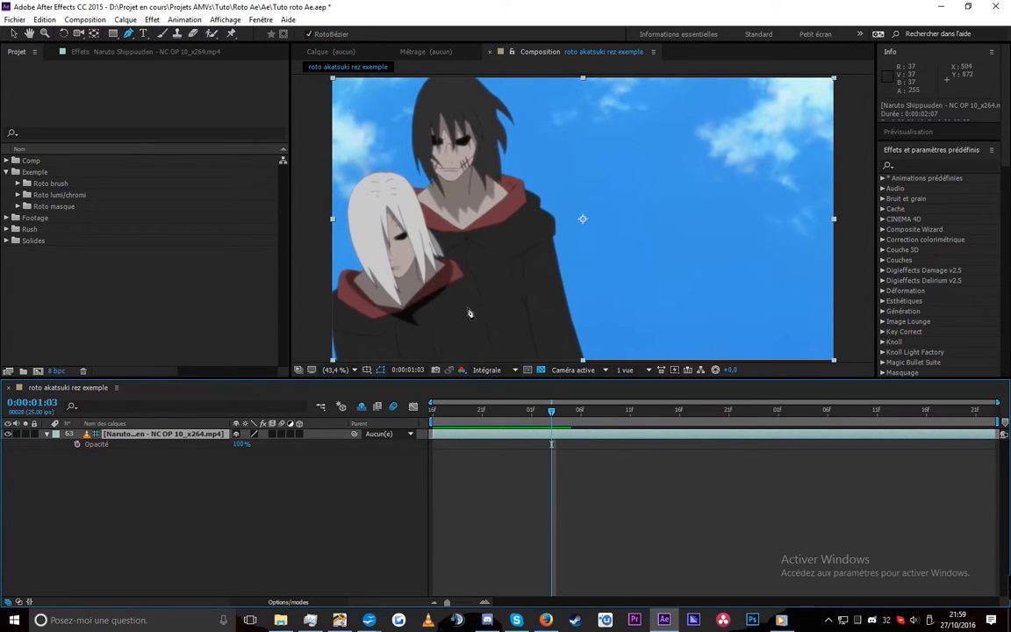
left_click_drag(444, 291, 466, 244)
left_click_drag(497, 378, 487, 493)
left_click(478, 444)
left_click(465, 377)
left_click(463, 367)
left_click(460, 345)
left_click(449, 331)
left_click(426, 323)
left_click(406, 287)
left_click_drag(385, 248, 367, 223)
left_click(331, 232)
left_click(331, 293)
left_click(311, 337)
left_click(298, 347)
left_click(293, 377)
left_click_drag(290, 424, 294, 429)
left_click(306, 444)
left_click(419, 452)
left_click(480, 445)
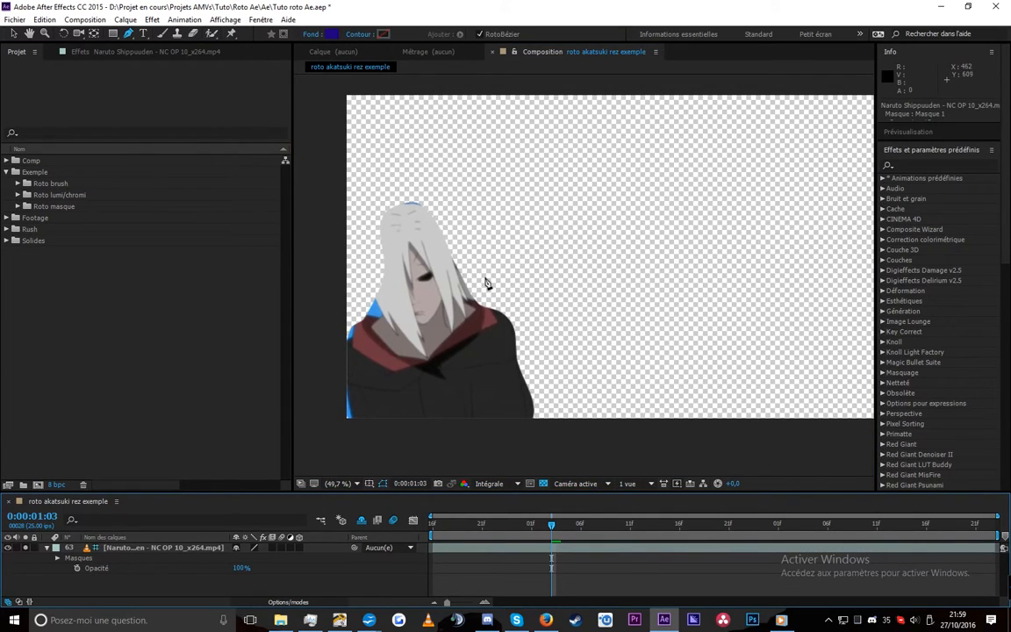
- Move the current time to 0:00:01:09 and enlarge the timeline panel with the masked footage layer selected
left_click(525, 552)
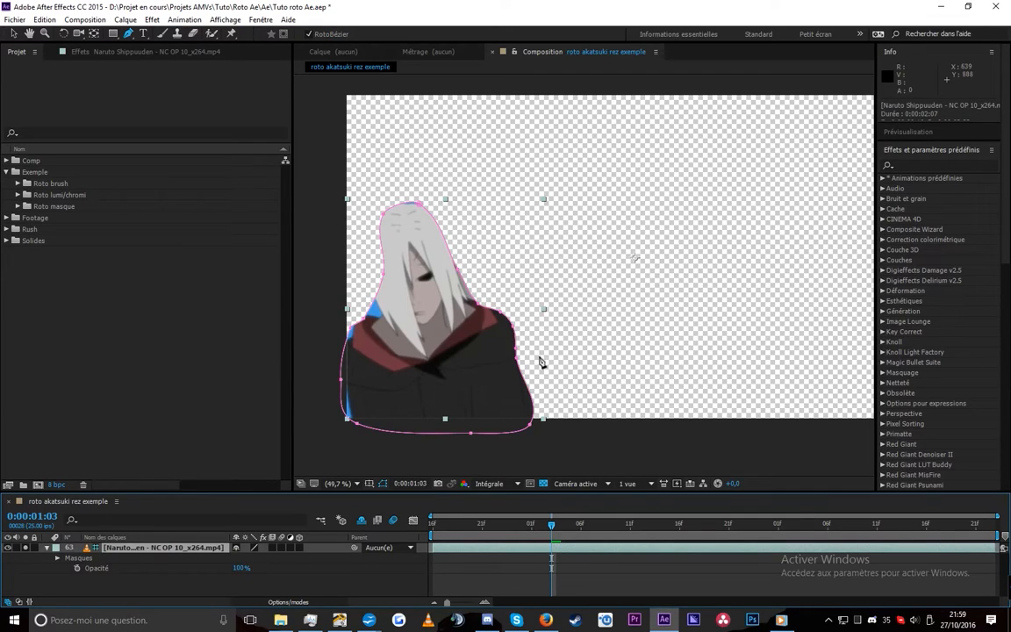
left_click_drag(541, 326, 539, 282)
left_click_drag(555, 525, 610, 525)
left_click_drag(215, 492, 220, 445)
left_click(191, 537)
left_click(193, 502)
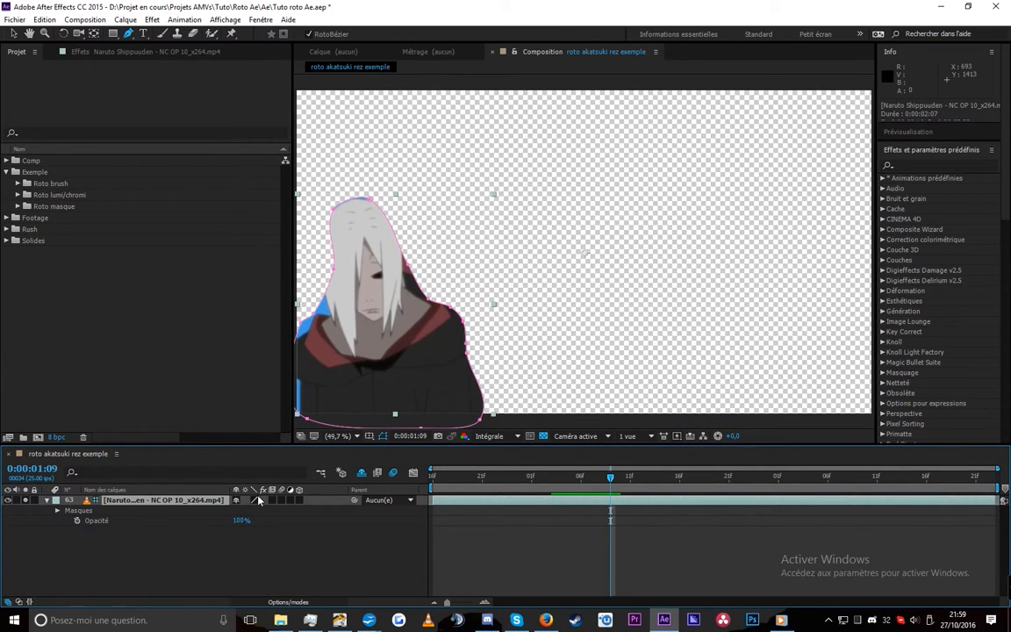
- Reveal all properties of Masque 1 and set its feather to 36 pixels and its expansion to 11 pixels
key("m")
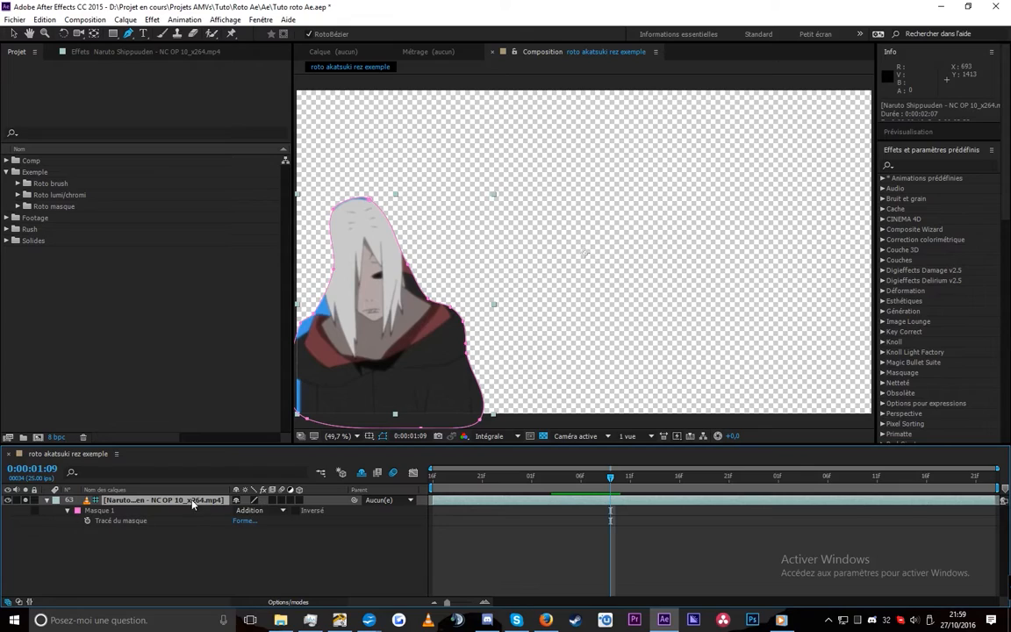
left_click(95, 512)
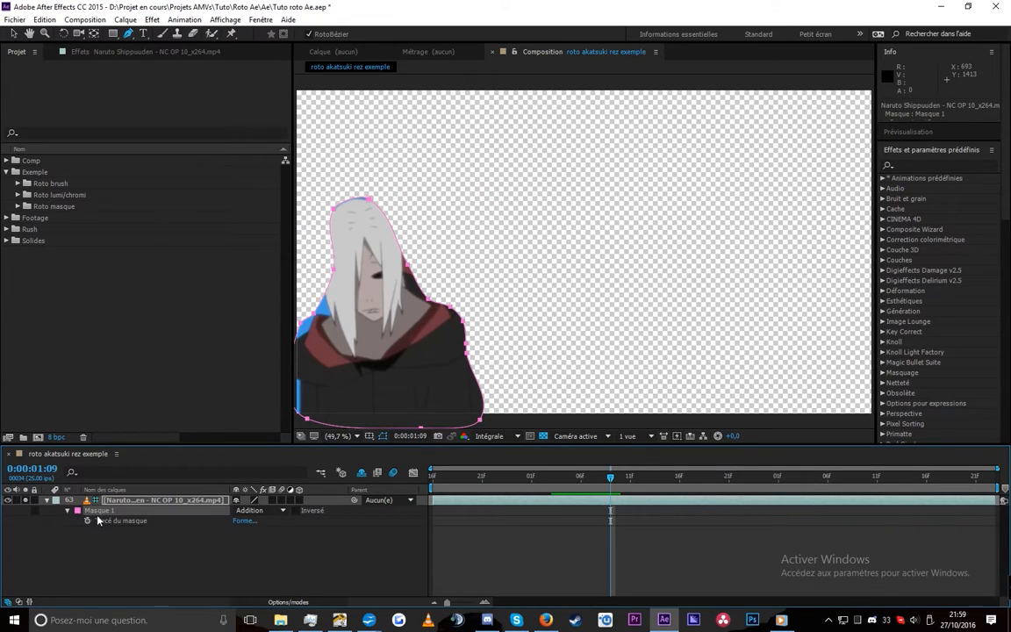
key("m")
key("m")
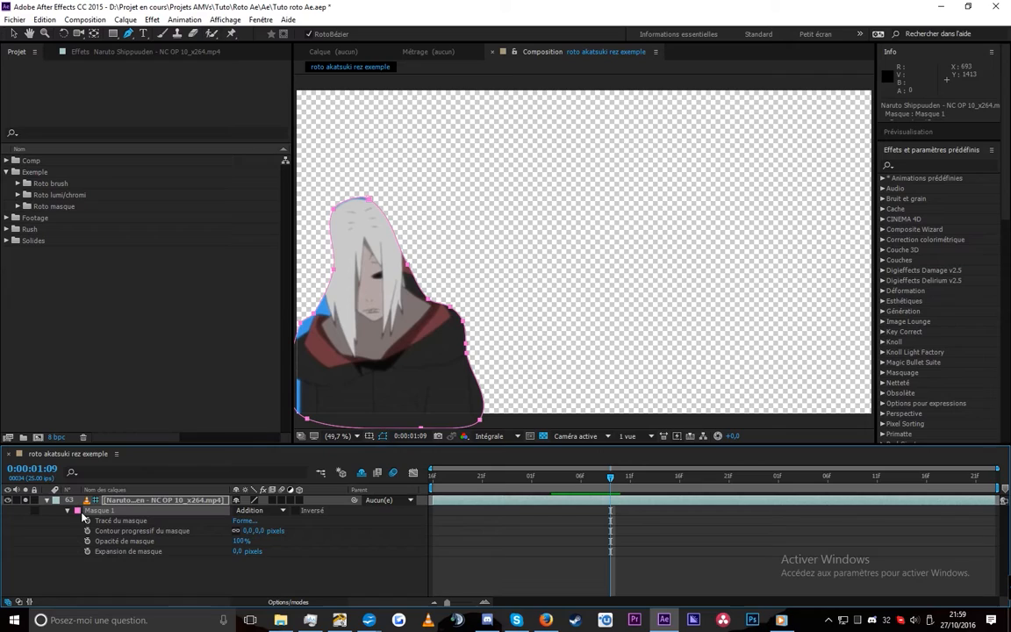
mouse_move(255, 532)
left_mouse_down()
mouse_move(295, 532)
mouse_move(257, 532)
mouse_move(274, 532)
mouse_move(263, 551)
mouse_move(235, 554)
mouse_move(255, 552)
mouse_move(250, 541)
mouse_move(158, 541)
mouse_move(241, 541)
left_mouse_up()
- Keyframe the path of Masque 1 at 0:00:01:09 and again on the next frame, and compare the two frames
left_click(87, 521)
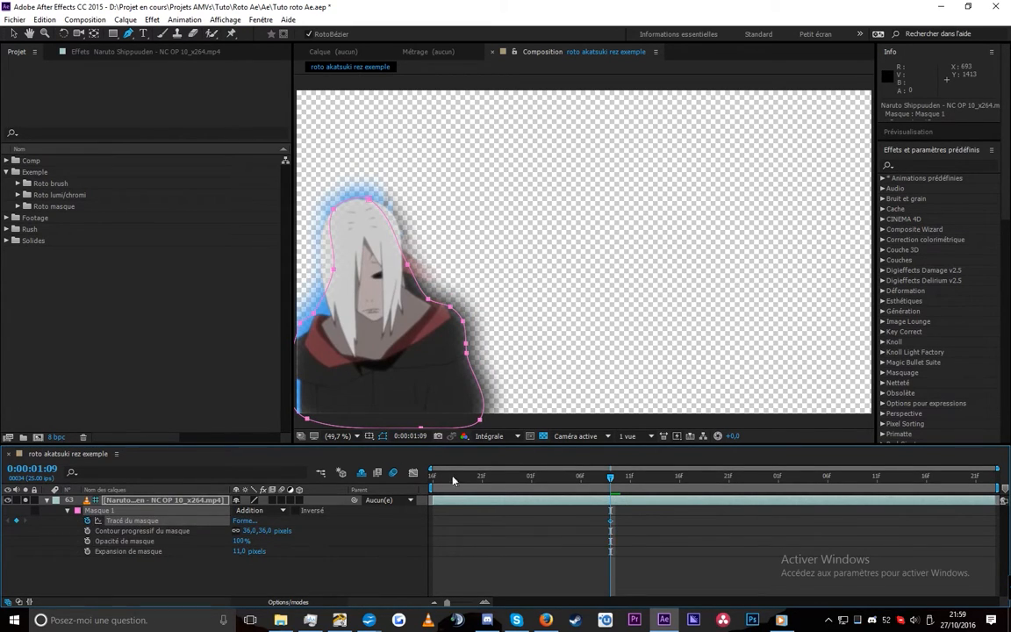
key("Page_Down")
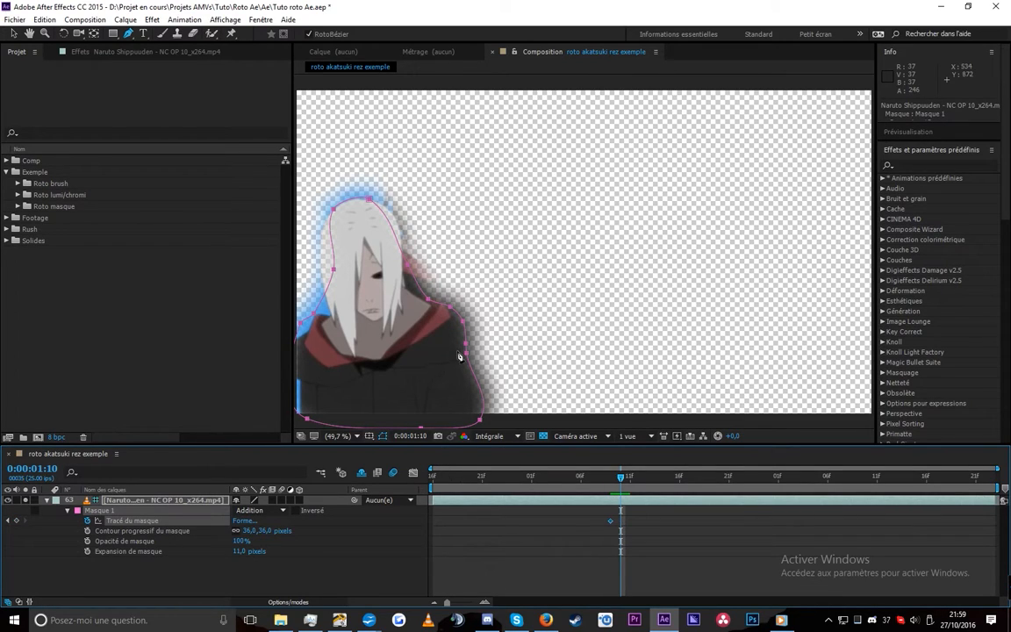
left_click(467, 352)
key("Page_Up")
key("Page_Down")
key("Page_Up")
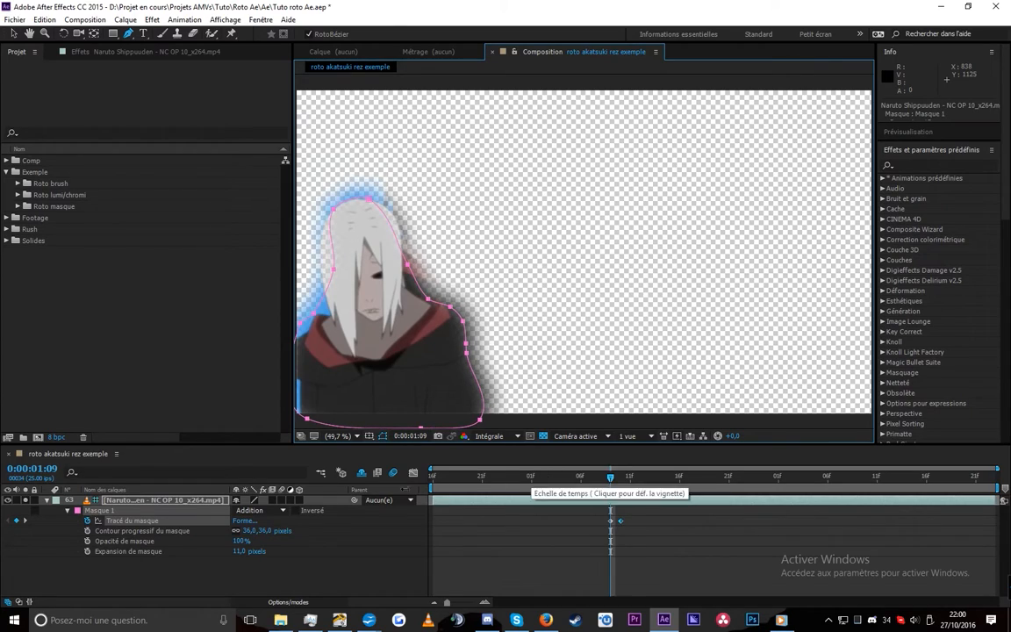
- Remove the mask path keyframes and delete Masque 1 from the footage layer
left_click(87, 520)
left_click(78, 528)
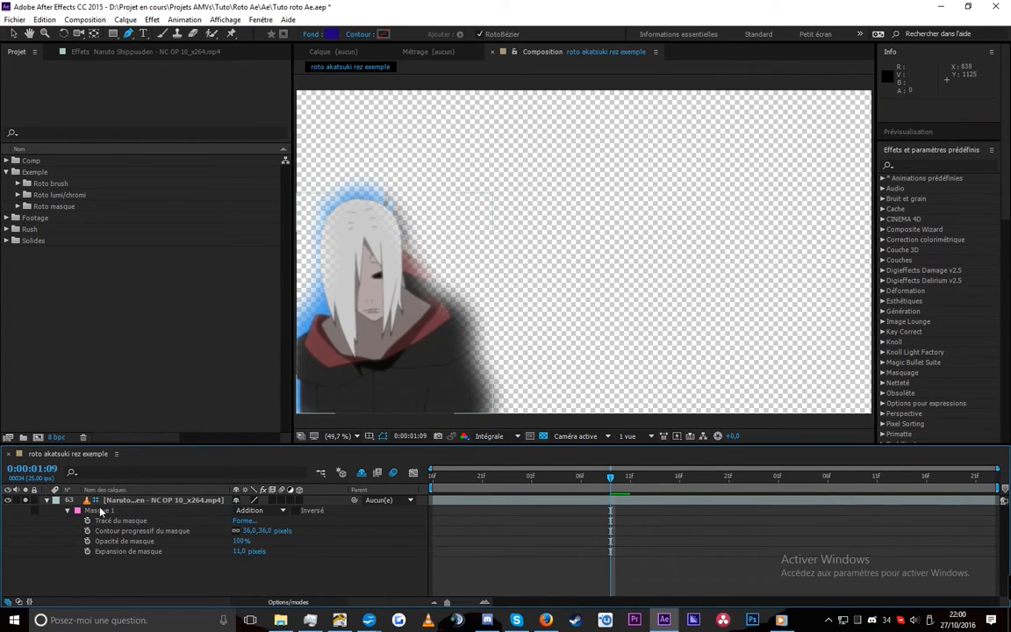
left_click(101, 511)
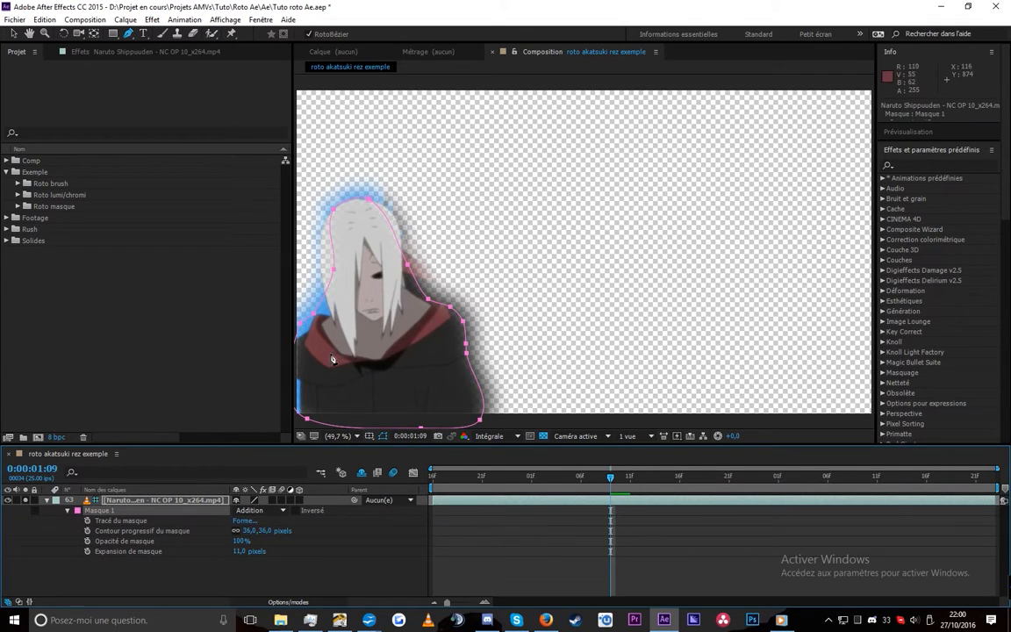
key("Delete")
- Enlarge the composition panel and turn off the RotoBézier option for new masks
left_click_drag(158, 325, 178, 324)
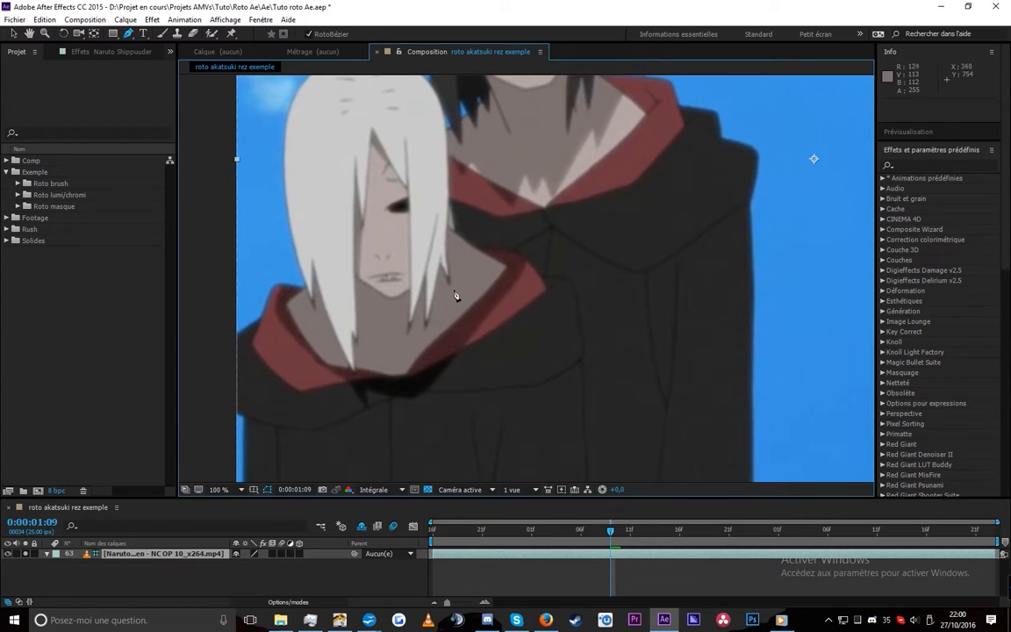
key("space")
left_click_drag(454, 290, 435, 276)
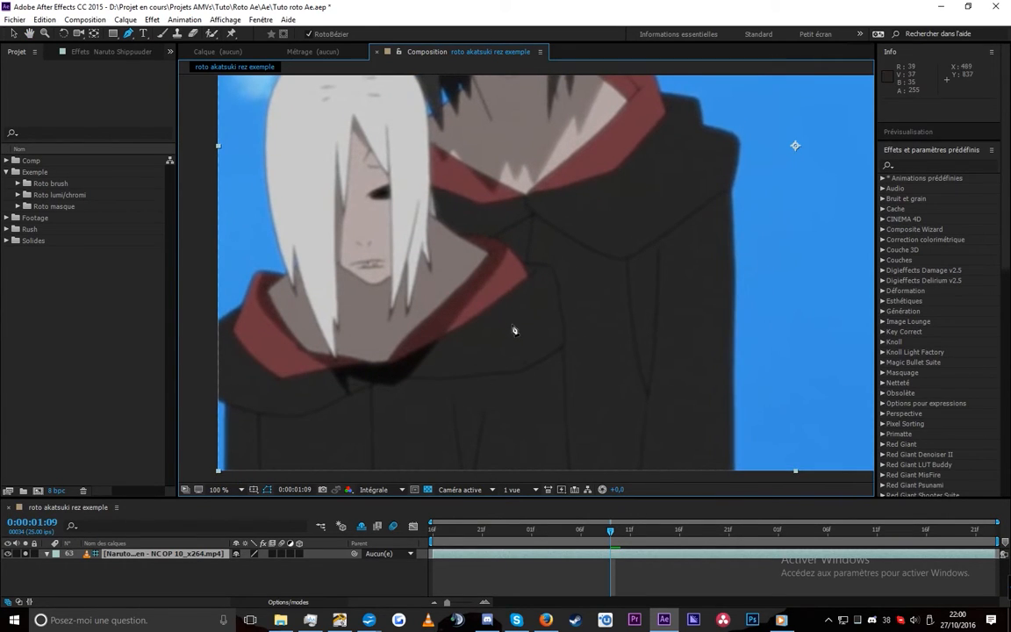
key("space")
left_click_drag(500, 295, 465, 222)
scroll(505, 307, "up", 2)
scroll(509, 390, "down", 1)
key("space")
left_click_drag(507, 394, 517, 248)
scroll(545, 343, "up", 1)
scroll(551, 383, "down", 1)
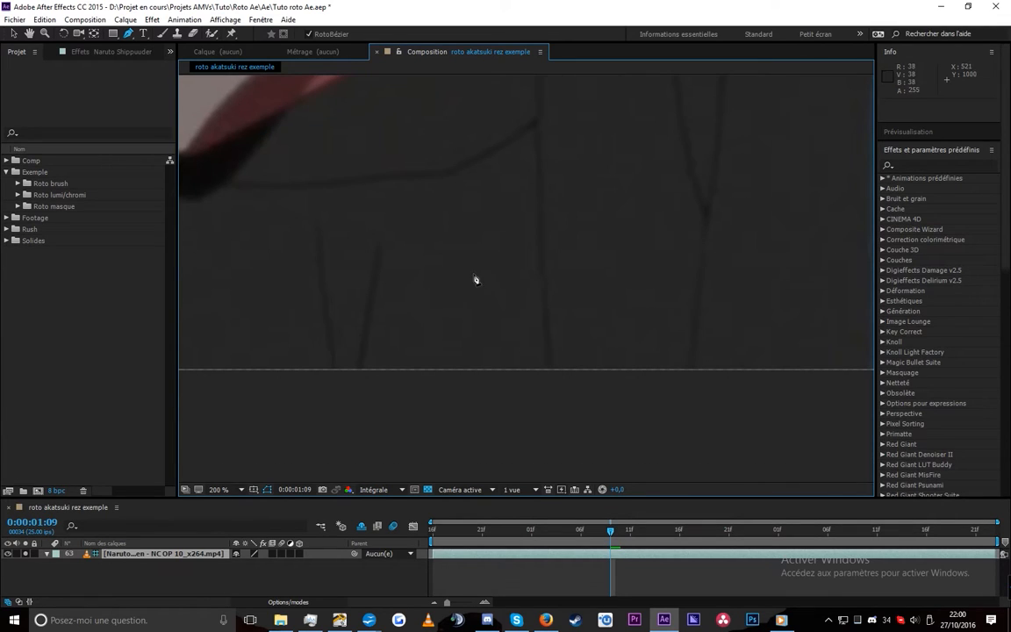
key("space")
left_click_drag(474, 280, 528, 361)
scroll(528, 361, "down", 1)
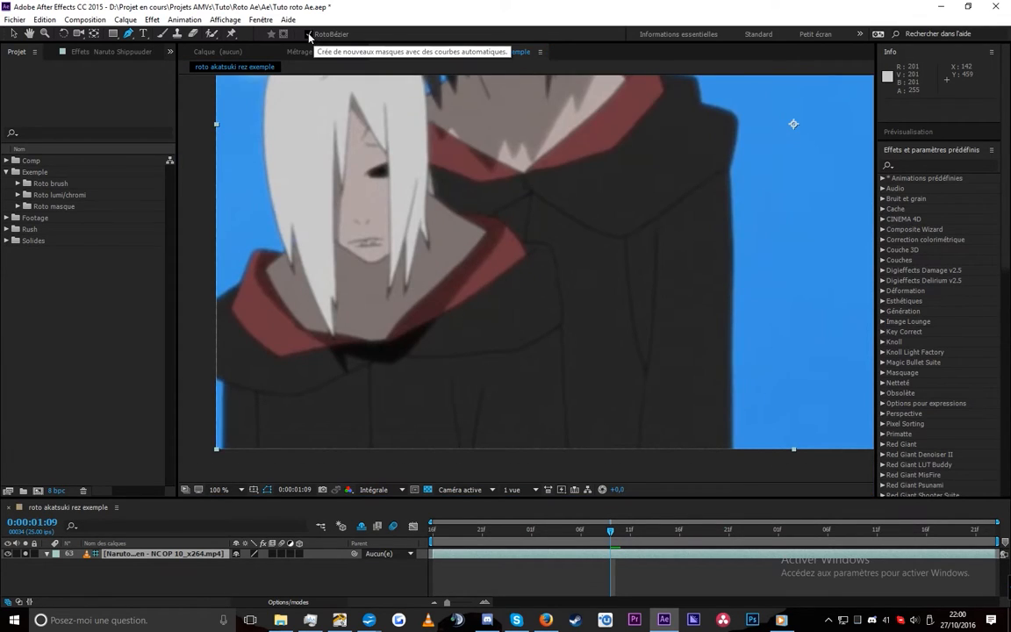
- Start a straight-segment mask at the frame's bottom edge, going up the cloak fold and zigzagging across it with six points
key("space")
left_click_drag(497, 326, 454, 214)
scroll(534, 303, "up", 1)
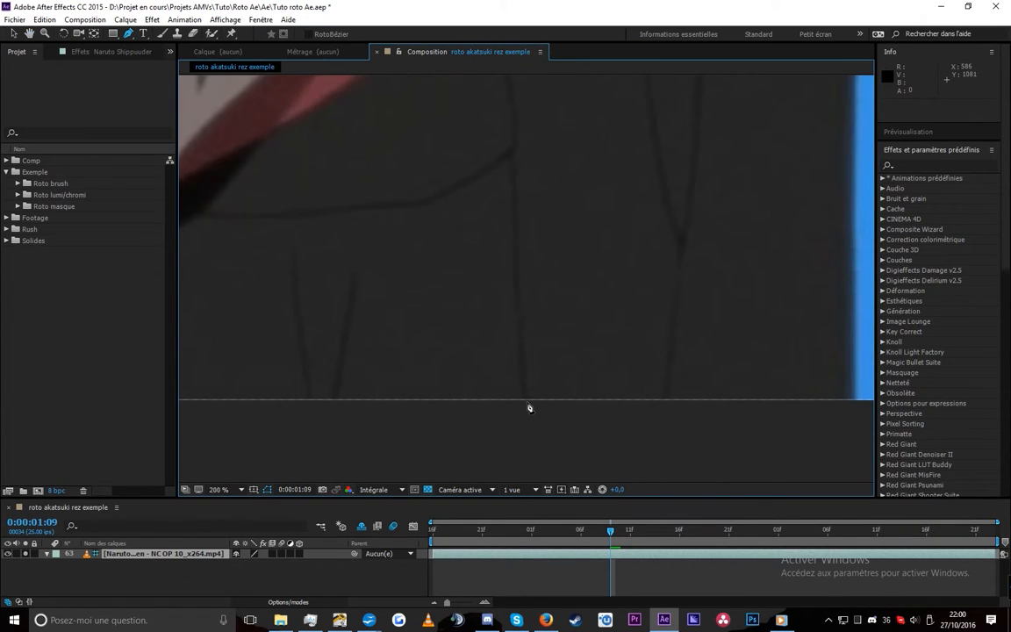
left_click(526, 401)
left_click(518, 304)
left_click(528, 223)
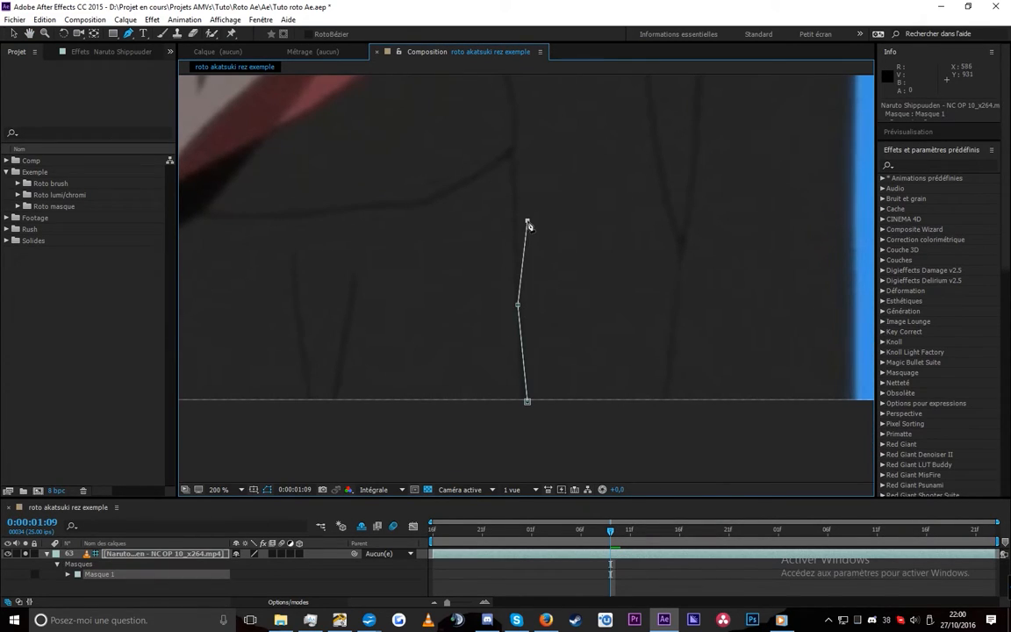
left_click(481, 206)
left_click(617, 198)
left_click(511, 180)
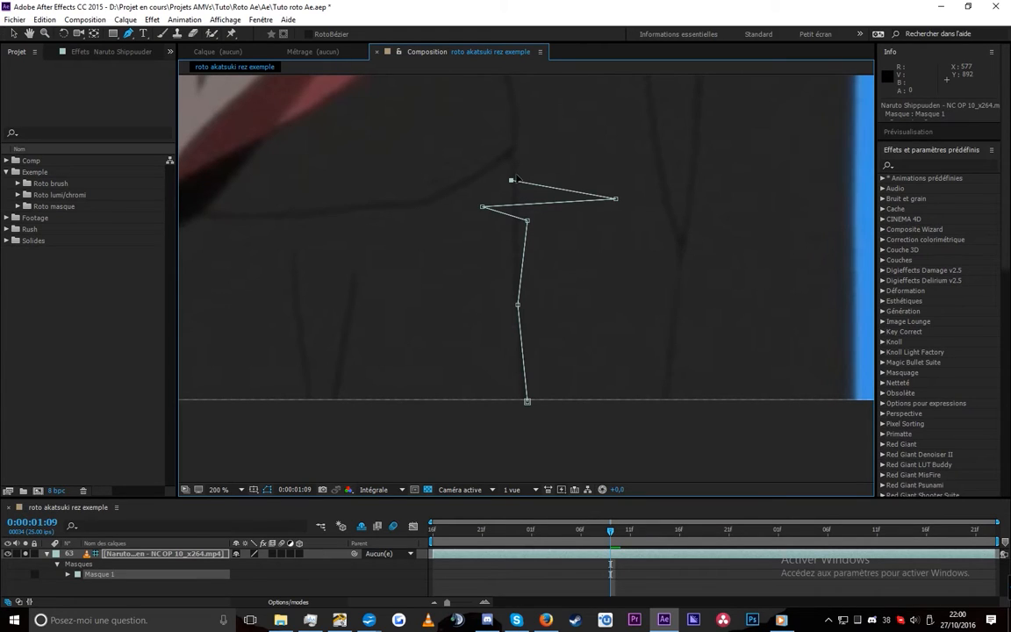
- Continue the mask upward along the cloak fold with curved points, adjusting their direction handles and repositioning points to follow the outline
key("space")
left_click_drag(517, 158, 532, 263)
left_click(521, 149)
left_click_drag(521, 150, 504, 116)
left_click_drag(538, 181, 529, 177)
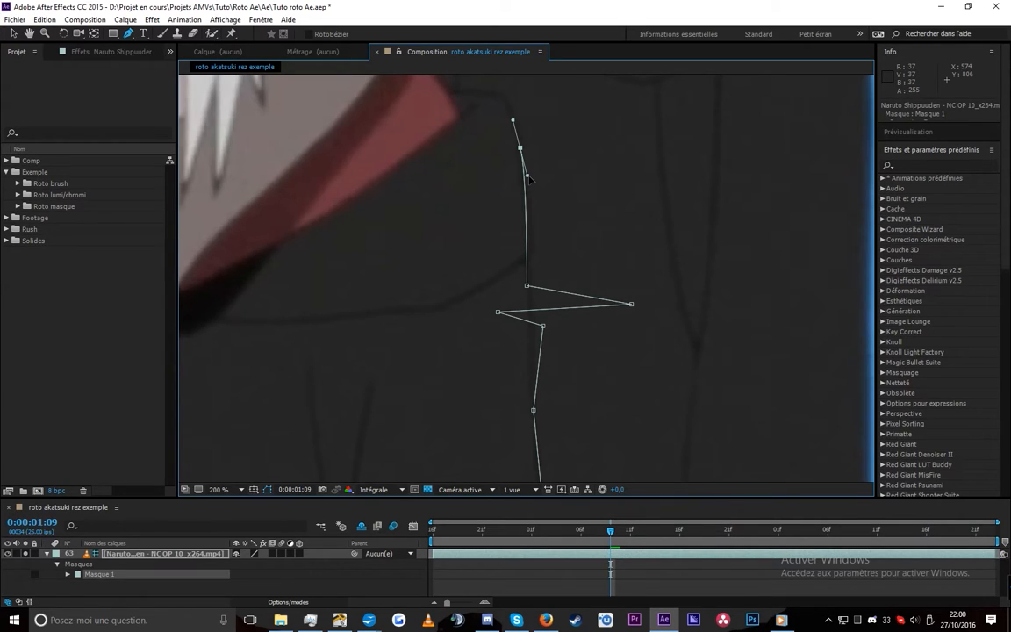
left_click_drag(529, 177, 534, 183)
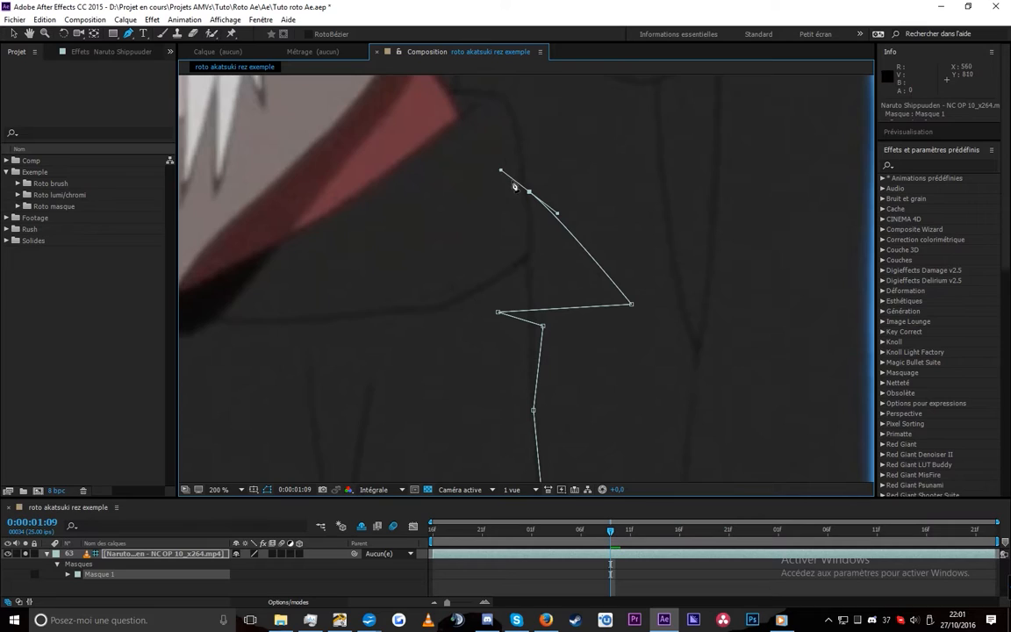
left_click_drag(501, 170, 584, 167)
left_click_drag(534, 239, 527, 250)
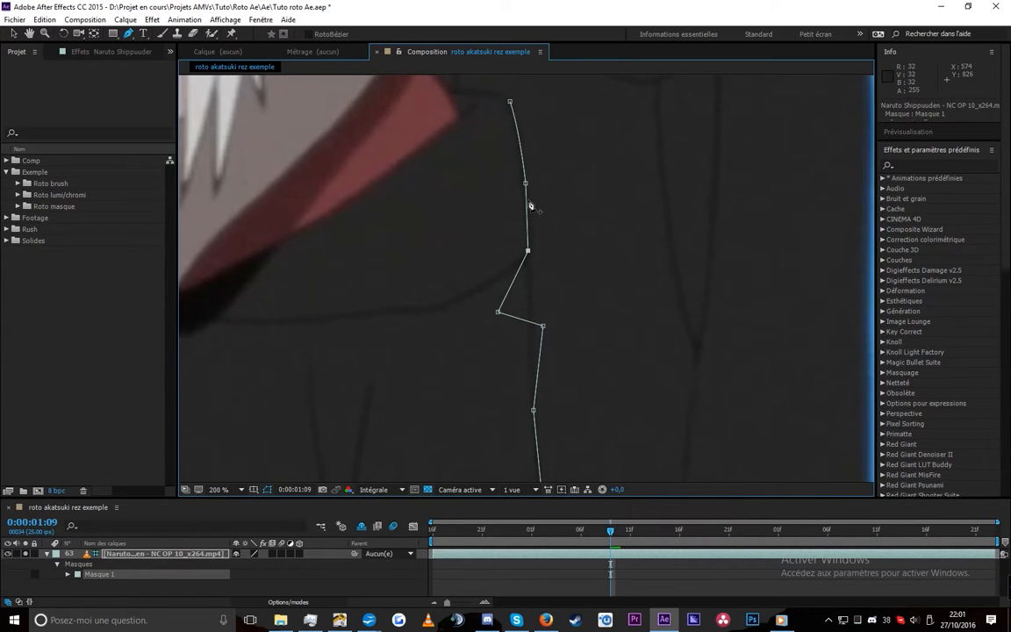
- Insert extra vertices on the mask path along the cloak fold and shift points to fit the curve
left_click(526, 230)
left_click(129, 32)
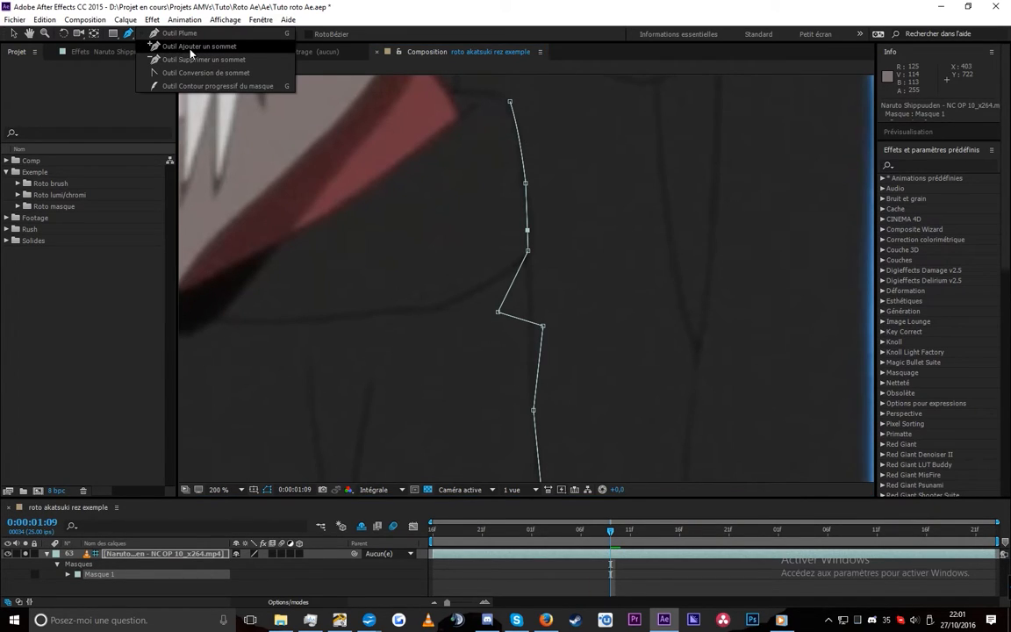
left_click(203, 48)
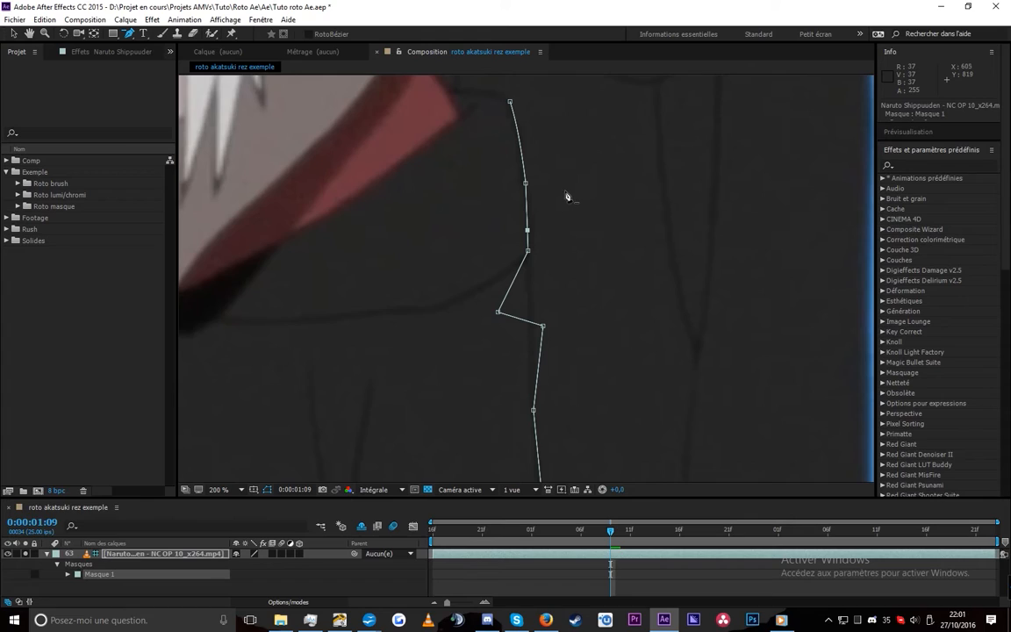
left_click(130, 39)
left_click(175, 36)
left_click(520, 146)
left_click_drag(520, 146, 524, 145)
left_click_drag(510, 102, 510, 100)
left_click_drag(525, 145, 532, 140)
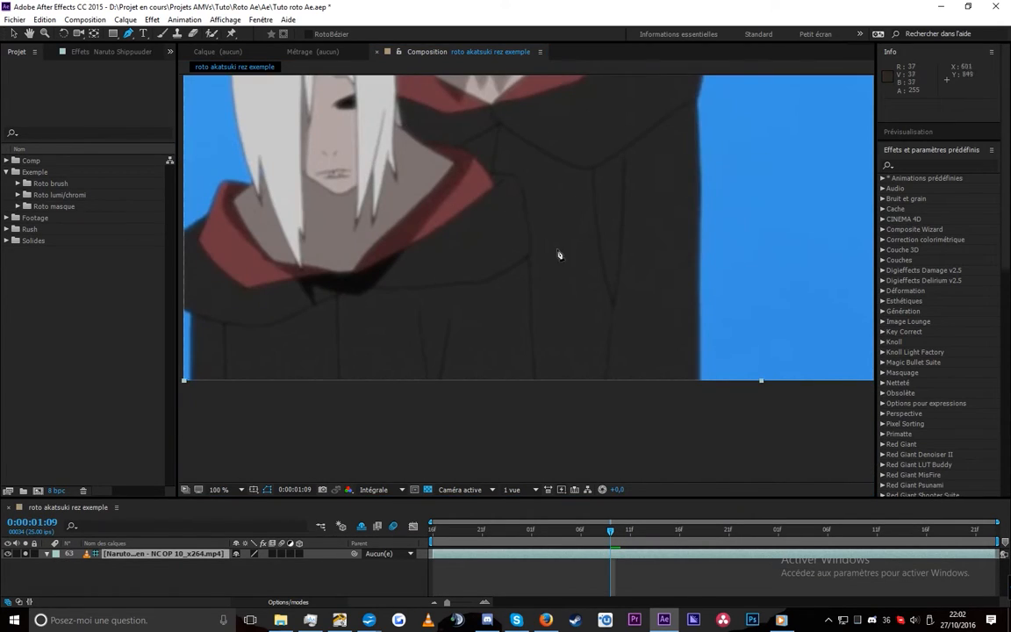
- Turn on RotoBézier and draw a new mask from the frame's bottom edge up the cloak fold and along the red collar
left_click(318, 39)
scroll(537, 352, "up", 1)
left_click_drag(542, 375, 504, 320)
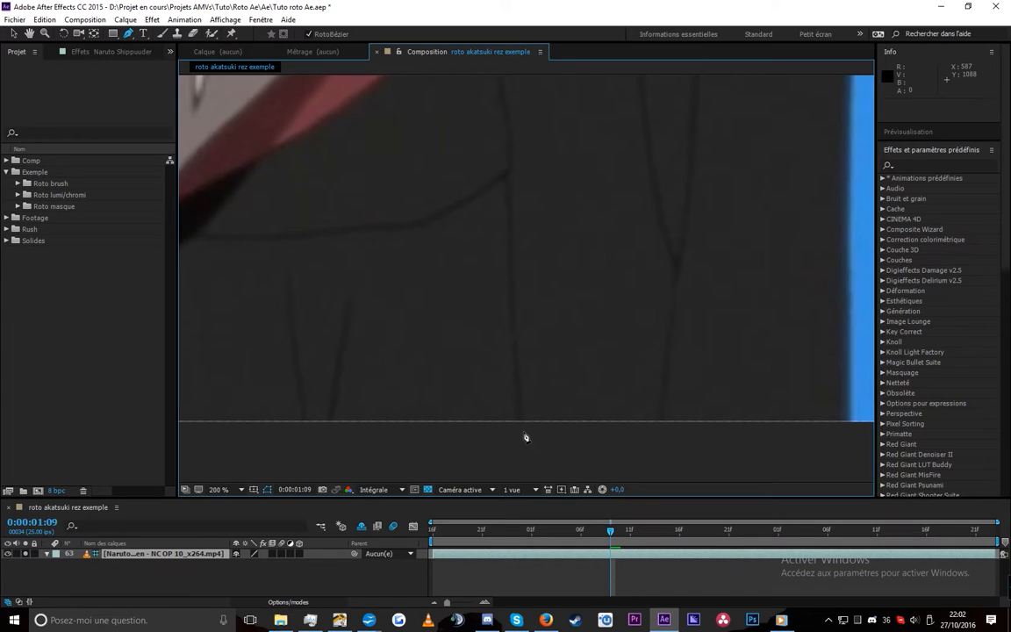
left_click(523, 430)
left_click(508, 162)
left_click(503, 156)
left_click(469, 153)
left_click(462, 145)
left_click(417, 108)
left_click(341, 99)
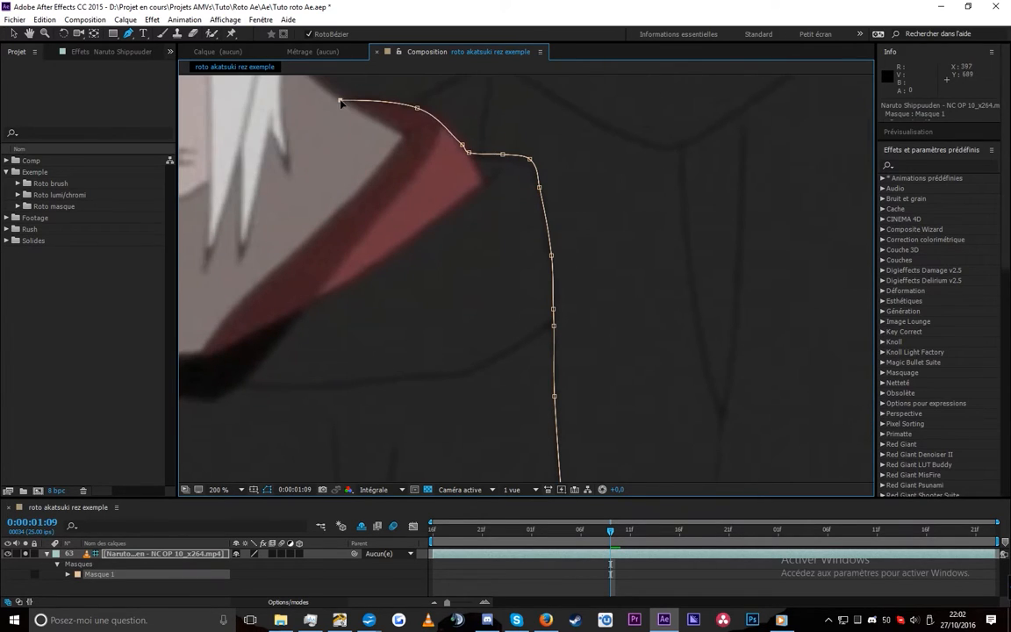
- Refine the mask at the shoulder bend by repositioning a vertex and inserting another on the cloak edge
scroll(522, 235, "up", 1)
key("v")
mouse_move(575, 199)
left_mouse_down()
mouse_move(584, 216)
mouse_move(586, 207)
left_mouse_up()
key("g")
left_click(595, 267)
- Extend the mask path from the collar up to the edge of the character's white hair
scroll(474, 180, "down", 3)
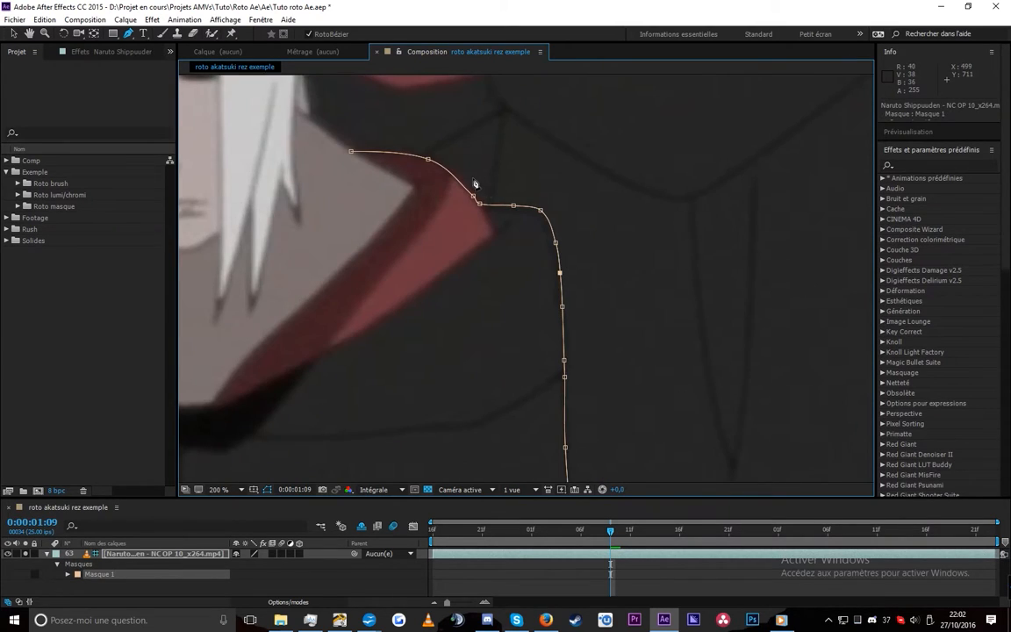
left_click(437, 196)
left_click(416, 180)
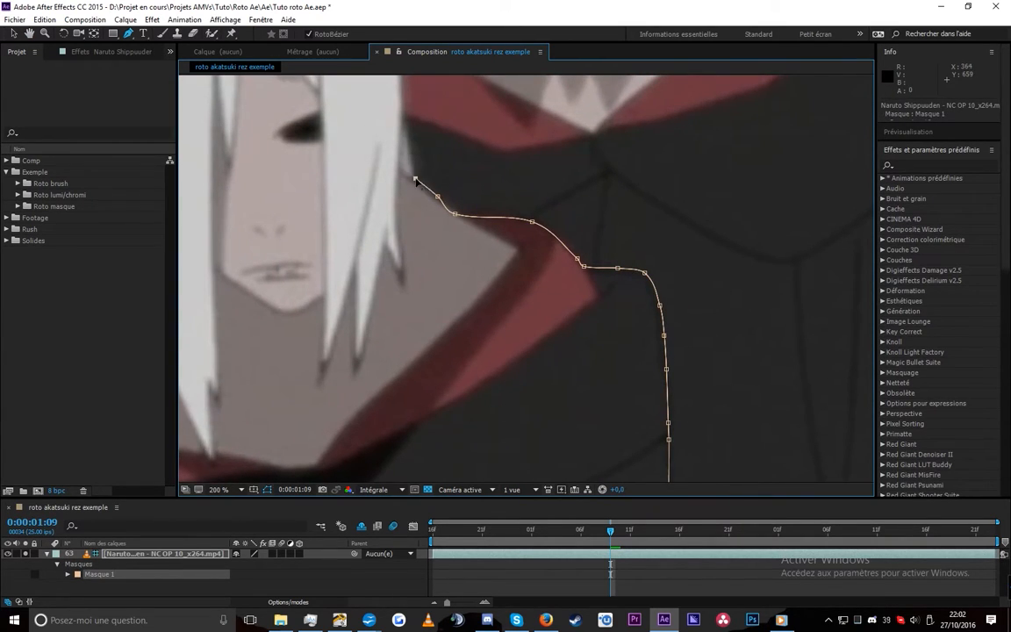
left_click(416, 171)
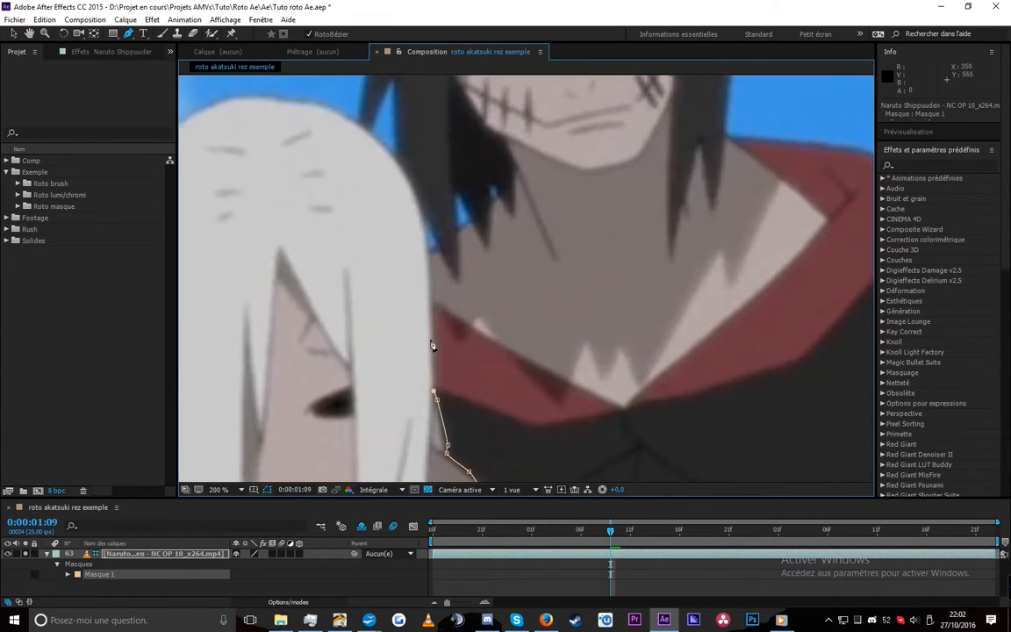
- Trace the mask over the top of the white-haired head and down the other side to the hair tips
left_click(422, 204)
left_click(370, 133)
left_click(314, 102)
left_click(279, 97)
left_click(256, 92)
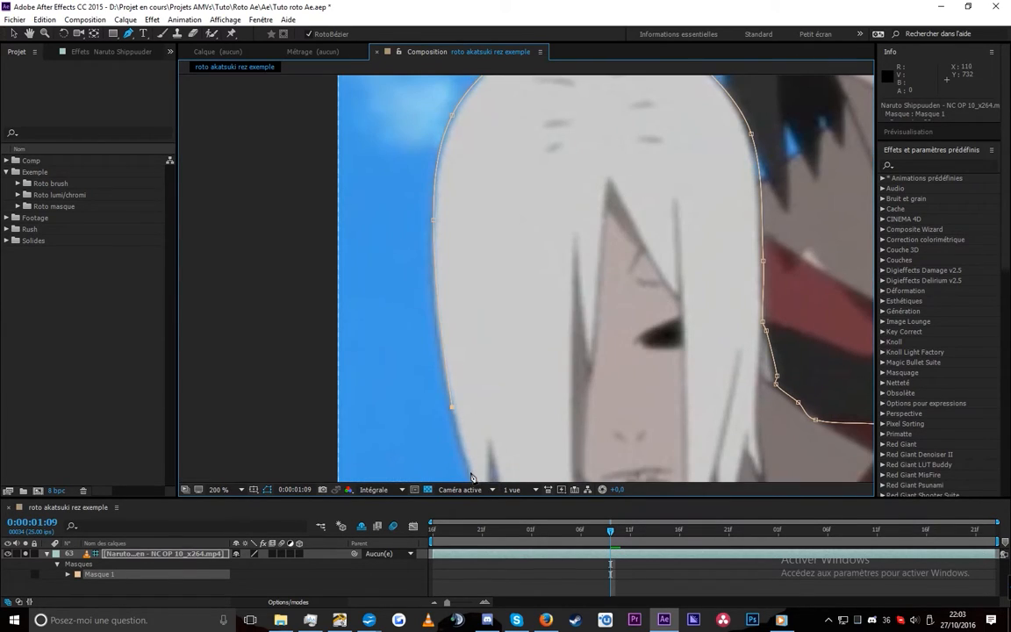
left_click_drag(470, 474, 407, 244)
left_click(422, 269)
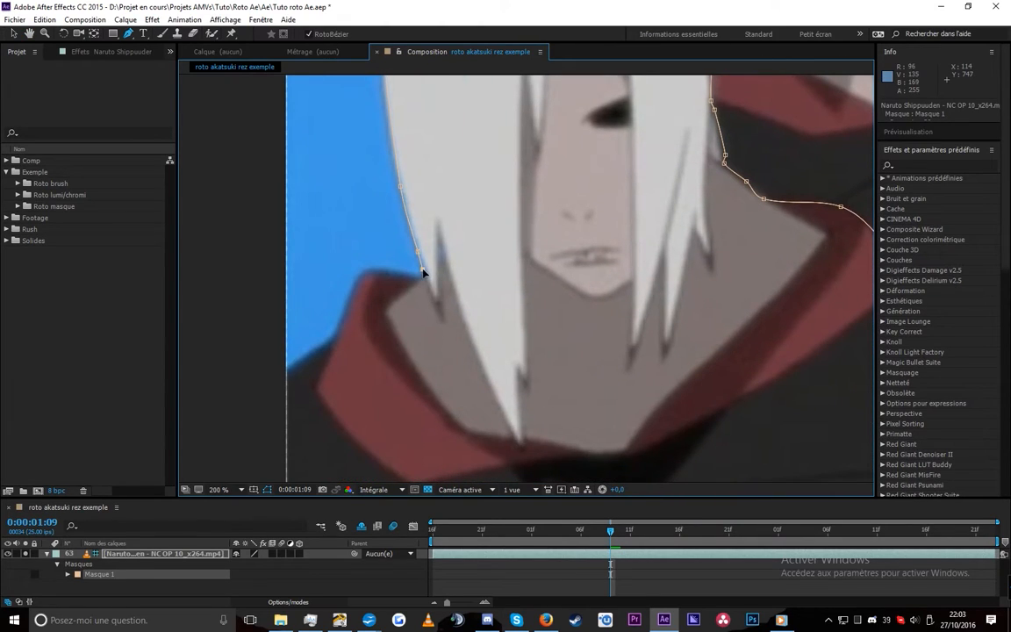
- Continue the mask from the hair tips along the collar and shoulder, placing the last points beyond the frame's left edge
left_click(422, 277)
left_click(403, 273)
scroll(394, 272, "up", 1)
left_click(488, 288)
left_click(463, 303)
left_click(415, 432)
left_click(387, 442)
left_click_drag(391, 439, 557, 289)
left_click(479, 343)
scroll(448, 387, "down", 1)
left_click(487, 431)
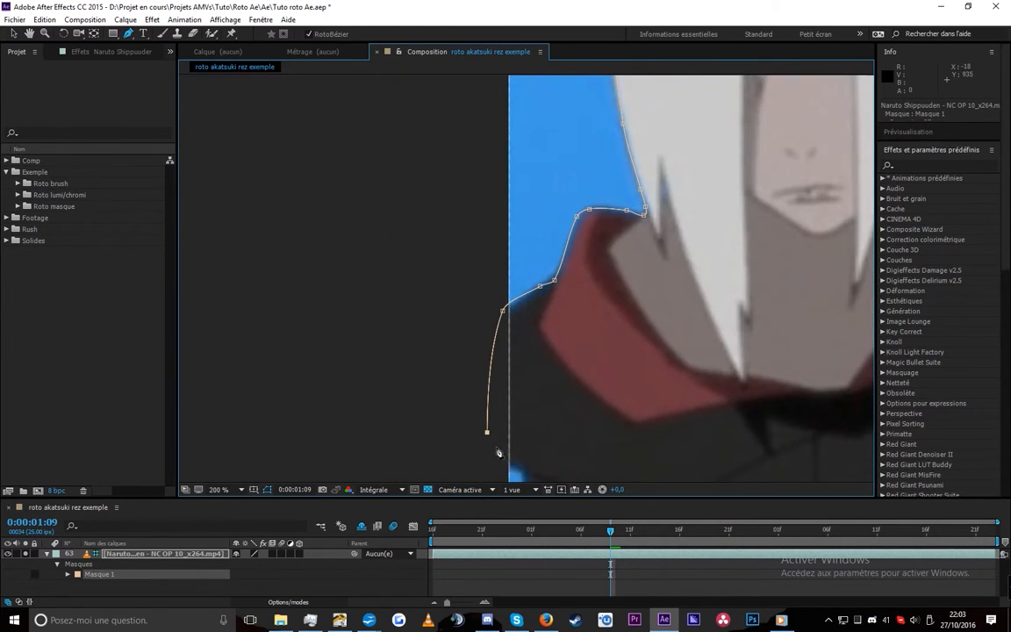
- Bring the mask back inside the frame with two points at the top of the blue gap beside the cloak
left_click(523, 466)
left_click(525, 474)
left_click_drag(524, 474, 484, 197)
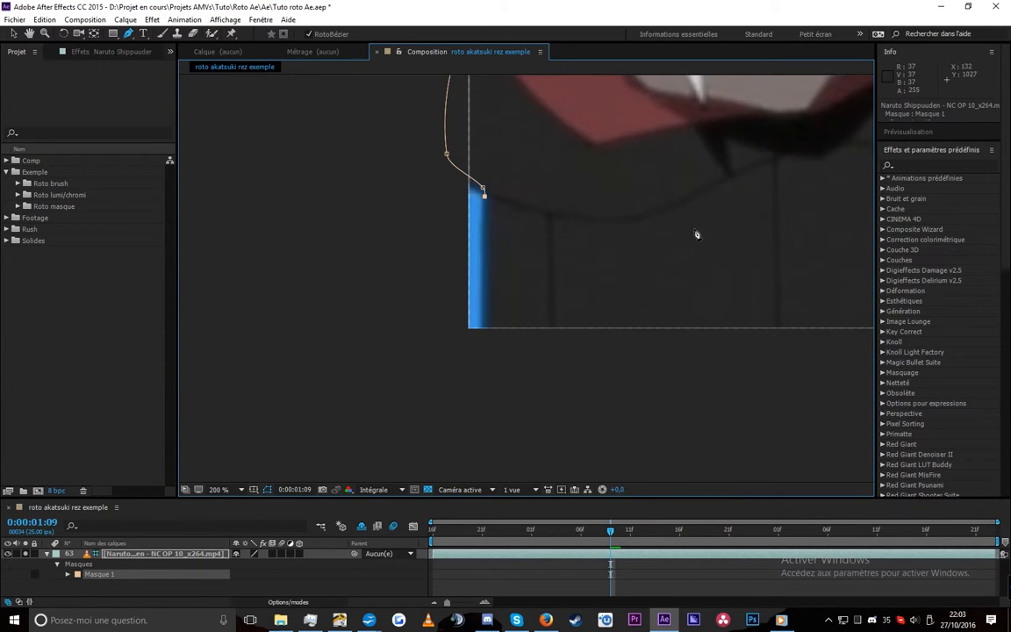
scroll(643, 264, "down", 2)
left_click_drag(635, 210, 511, 243)
scroll(625, 280, "up", 1)
scroll(512, 243, "down", 2)
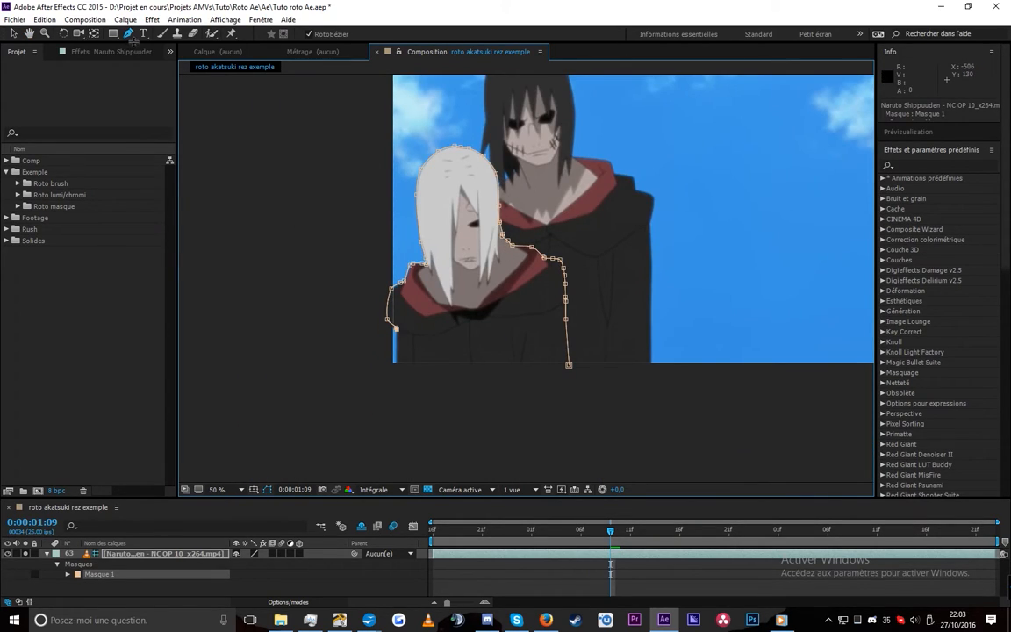
- Keyframe Masque 1's path at 0:00:01:09 in an enlarged timeline and scrub to 0:00:01:16 to check the mask
left_click_drag(348, 498, 307, 386)
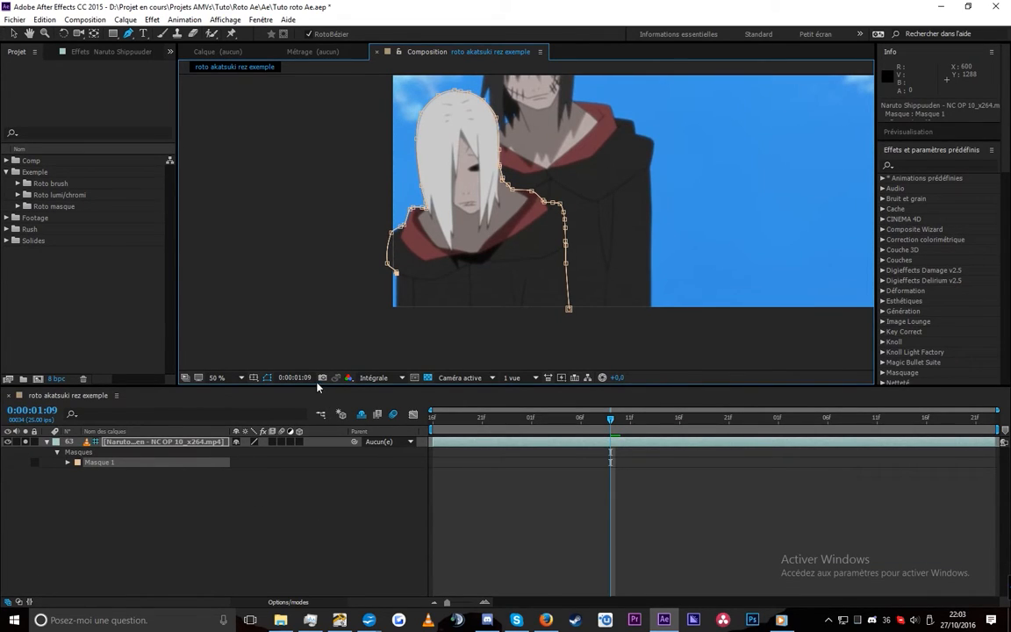
key("Page_Down")
key("Page_Down")
key("Page_Down")
key("Page_Down")
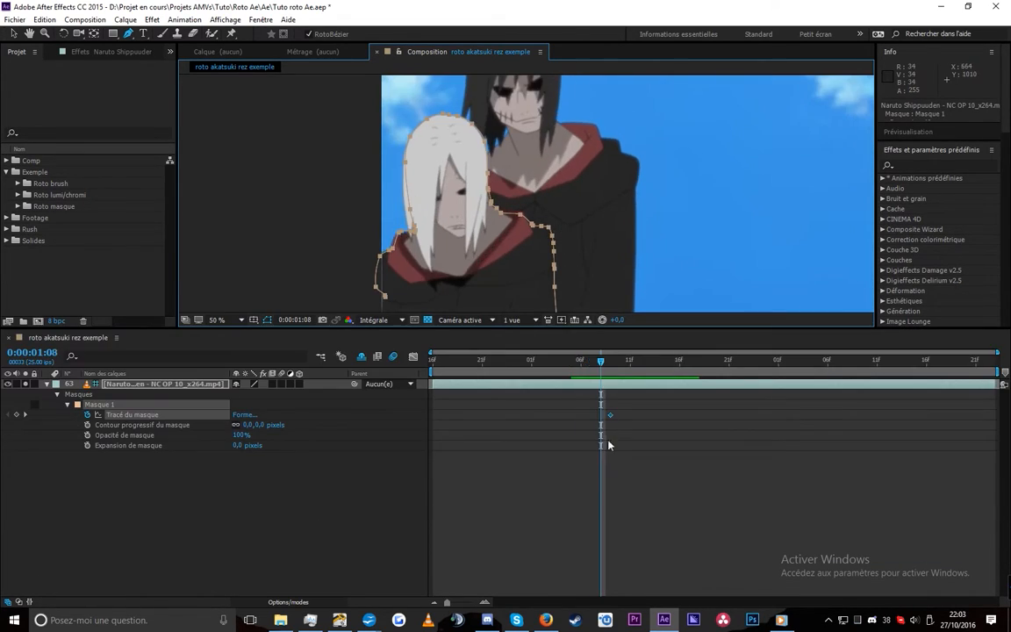
left_click(618, 389)
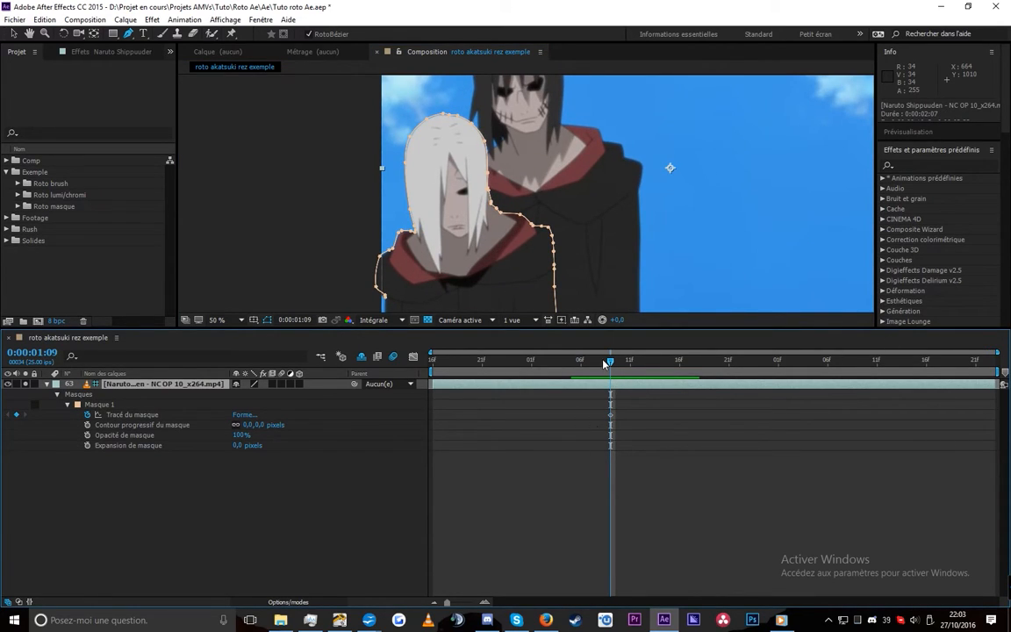
left_click_drag(612, 366, 678, 395)
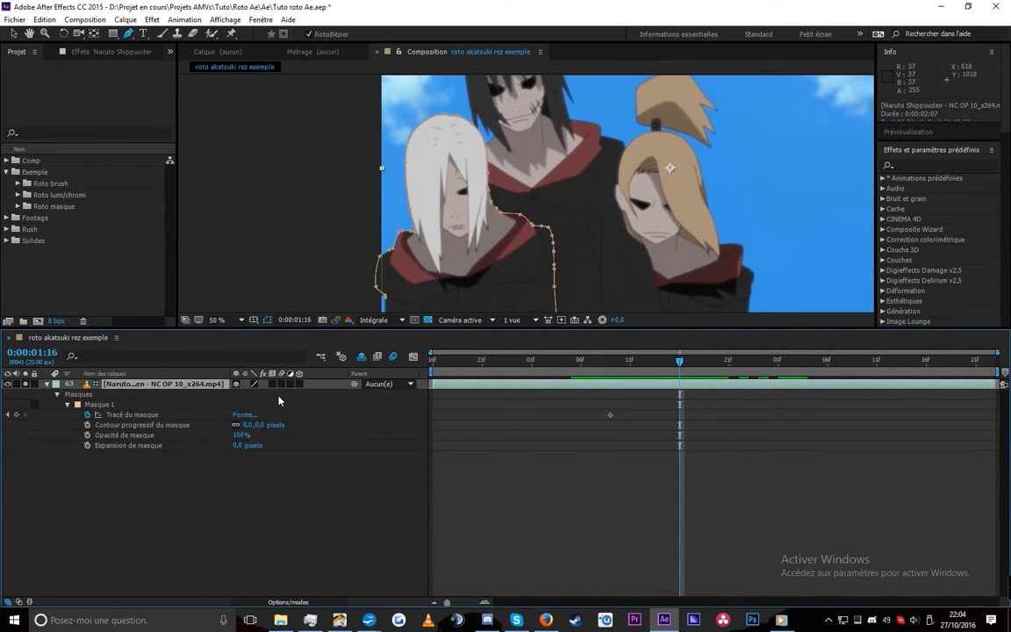
- Reveal the shy layers in a taller timeline, fit the composition view and preview the finished rotoscoping
left_click(364, 357)
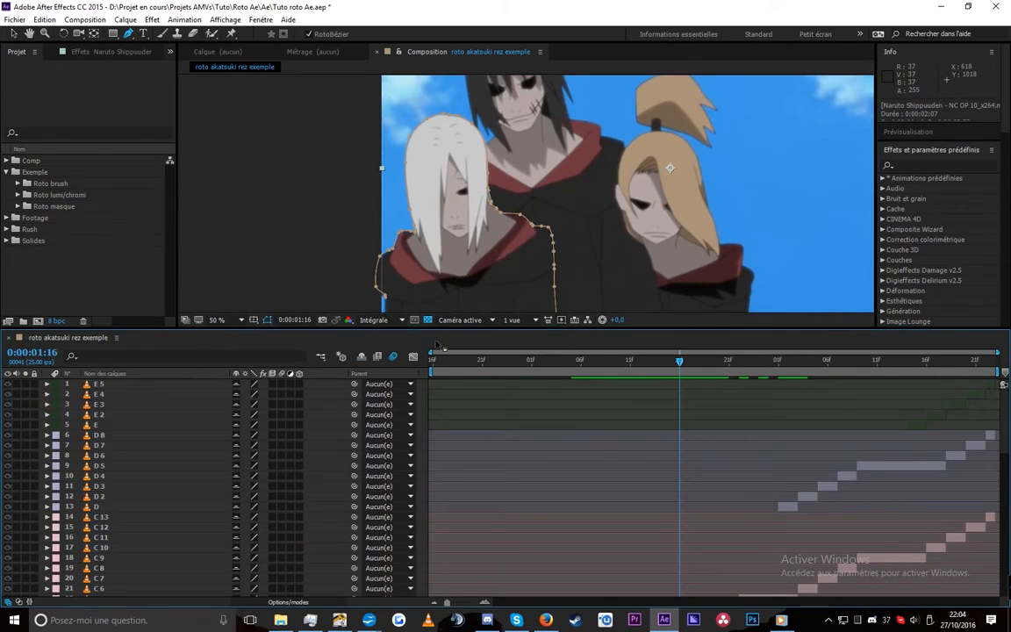
left_click_drag(400, 331, 439, 235)
left_click(224, 223)
left_click(237, 235)
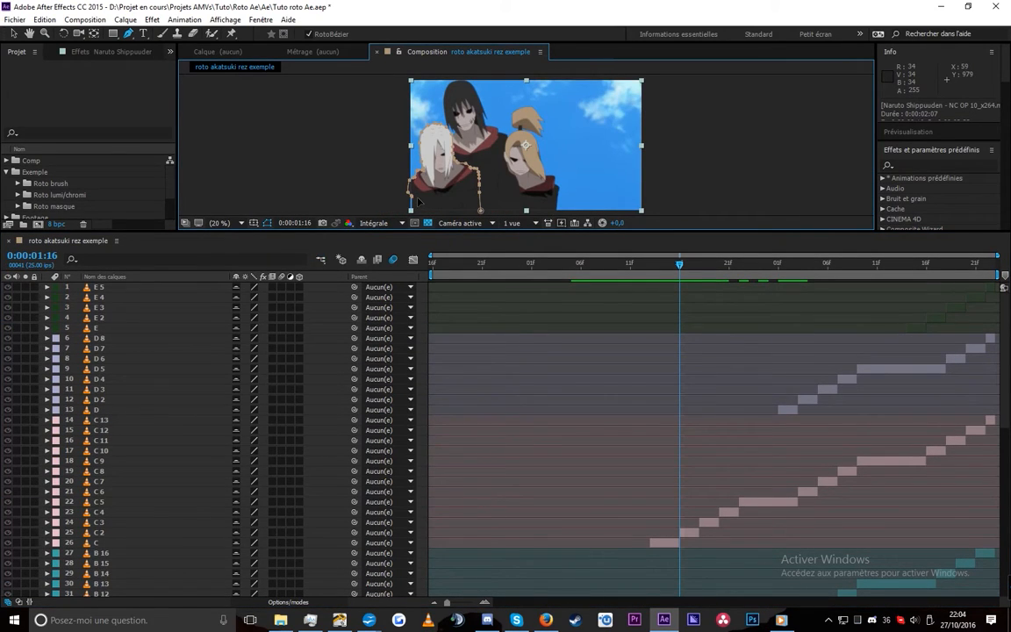
key("space")
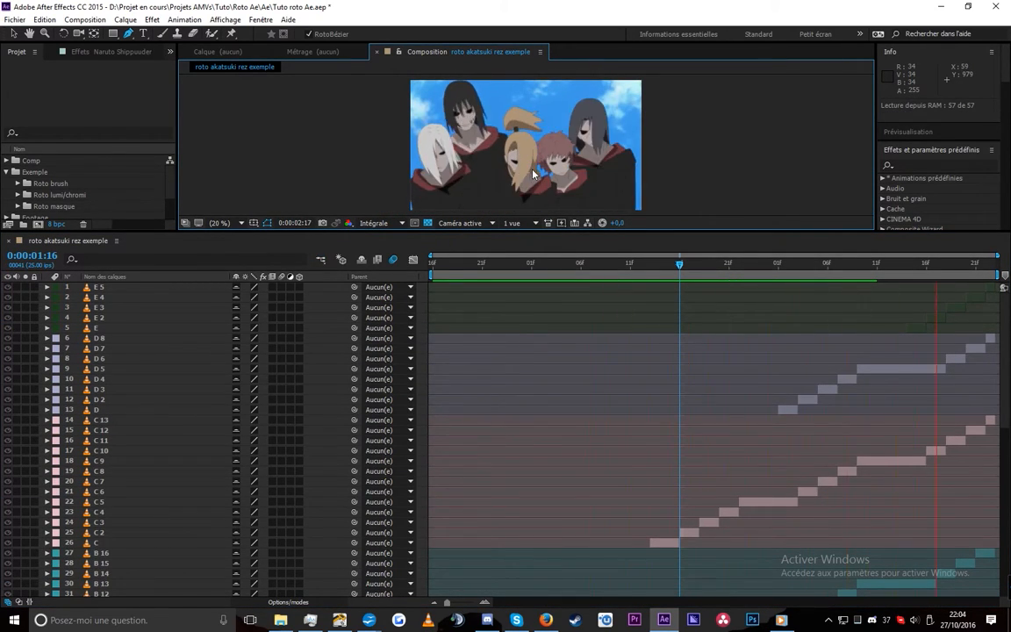
key("space")
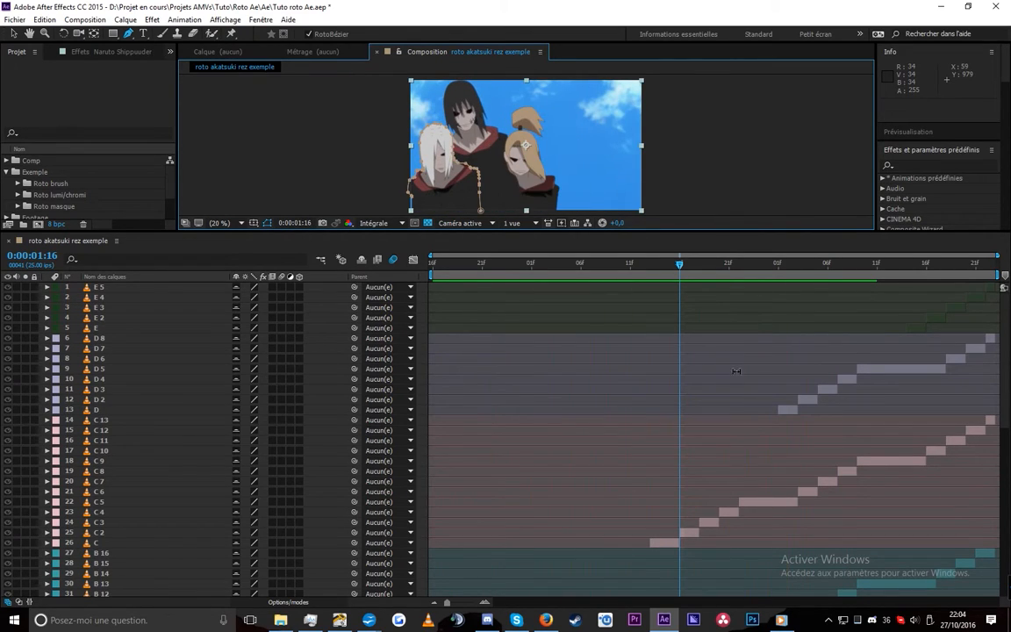
- Solo layers A 2 to A 21, select them all and move the playhead to the timeline's start
scroll(736, 386, "down", 10)
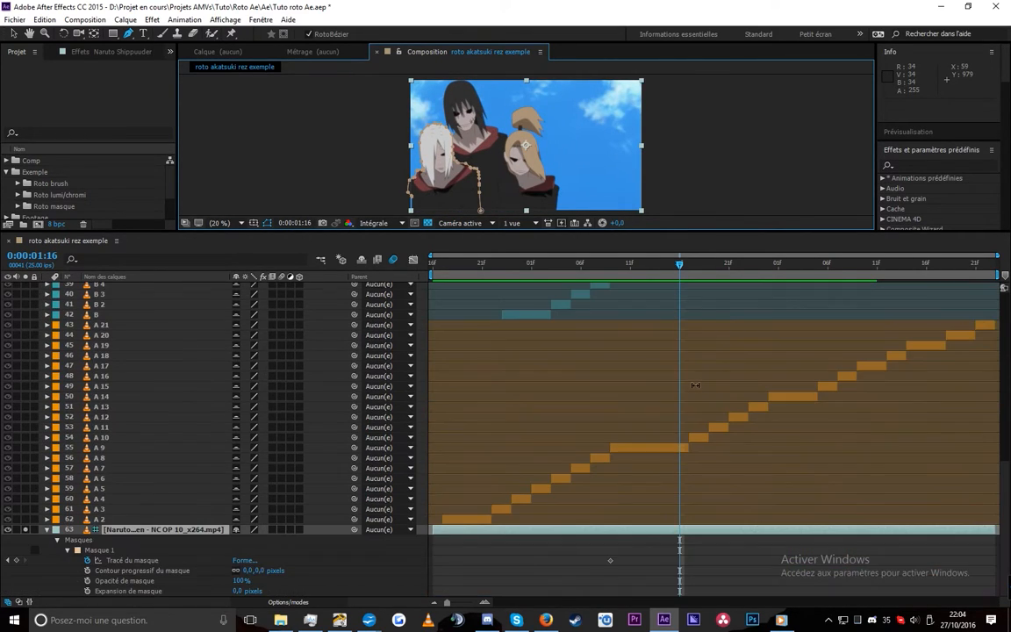
left_click(110, 520)
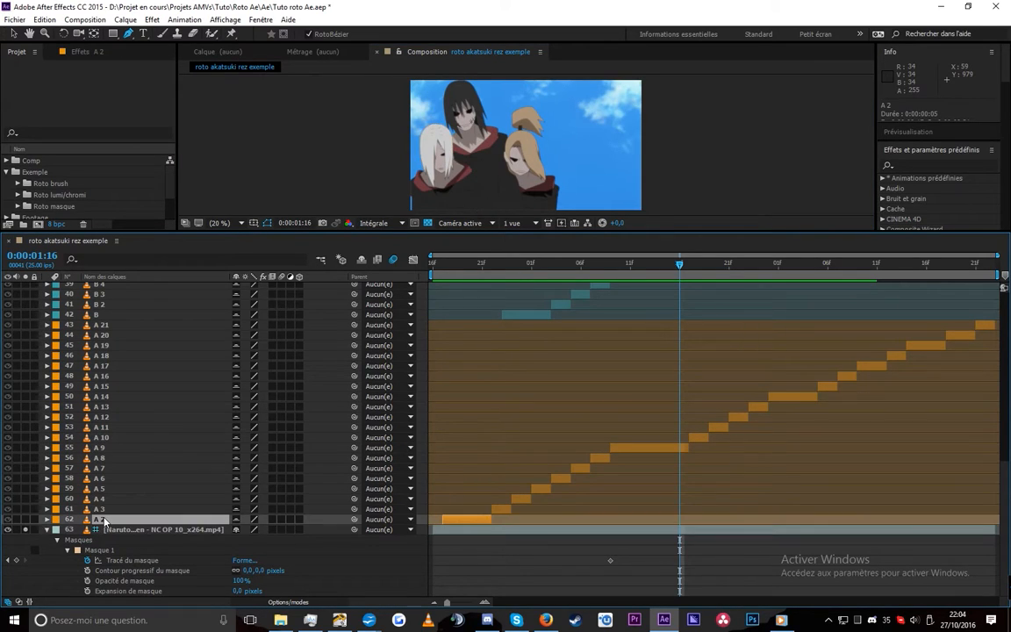
left_click(115, 325, "shift")
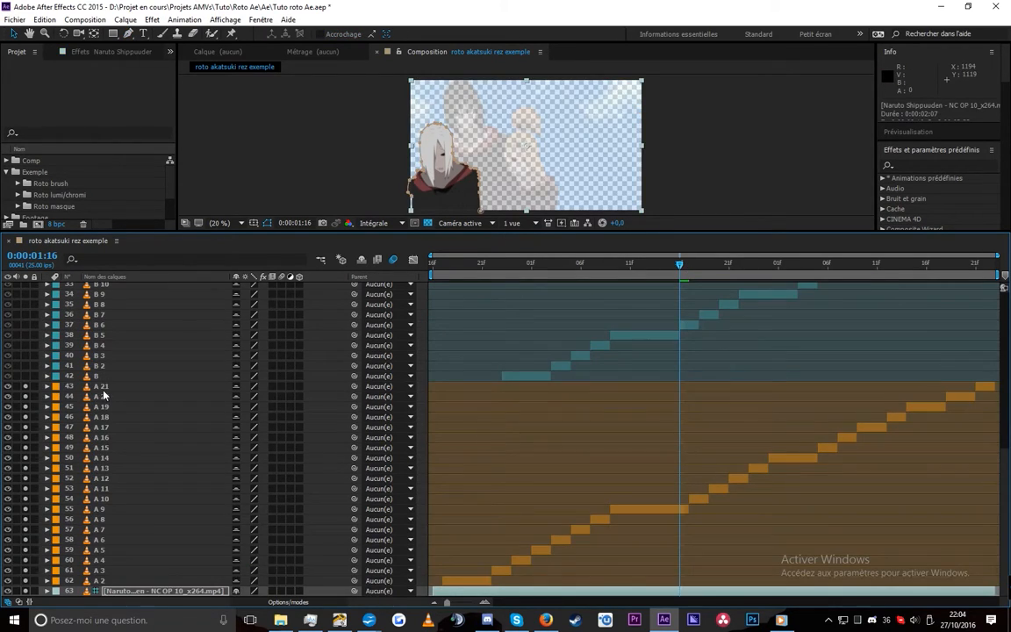
left_click(102, 388)
left_click(99, 580, "shift")
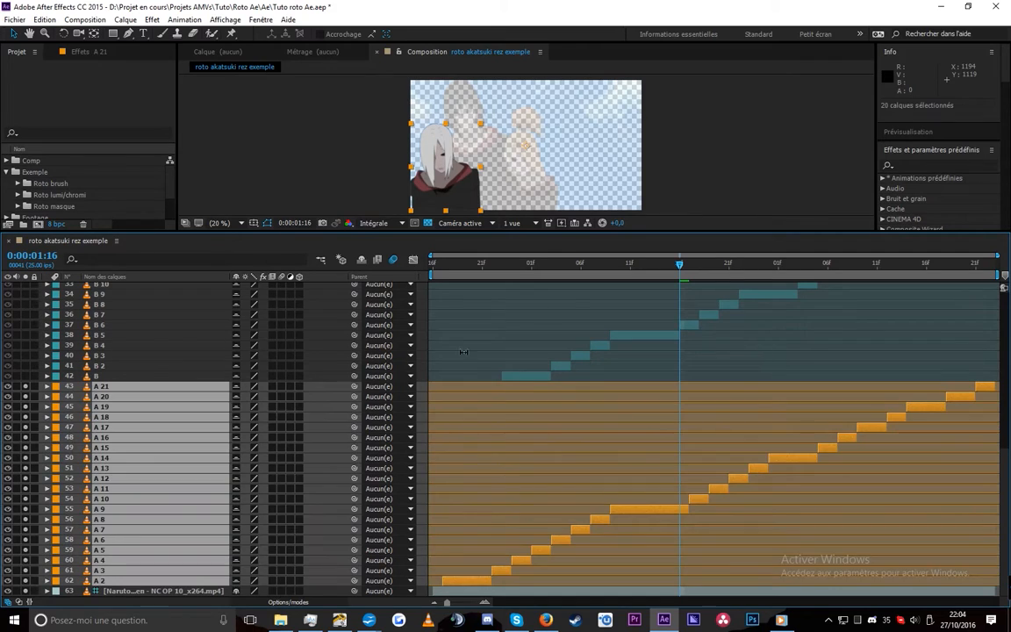
left_click_drag(680, 273, 431, 275)
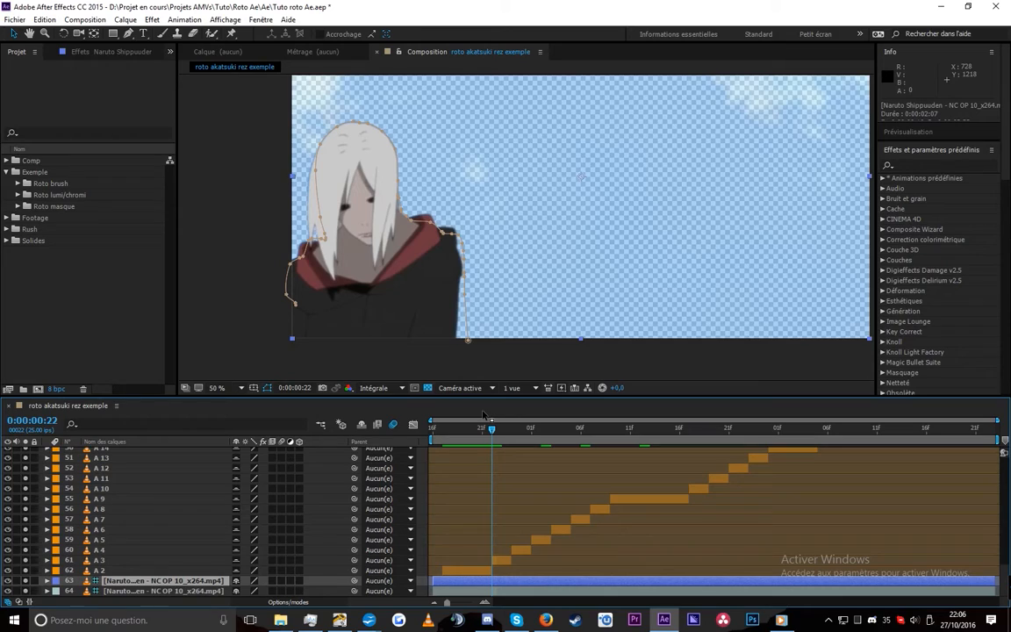
- Split the duplicated footage layer at 0:00:00:22 and 0:00:00:24
key("alt+bracketleft")
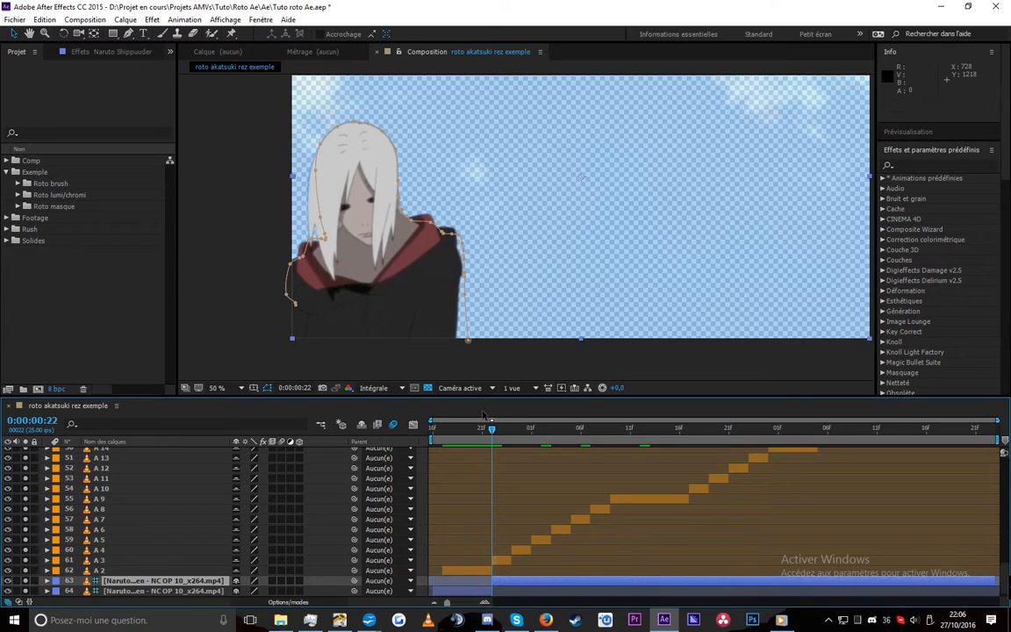
key("ctrl+d")
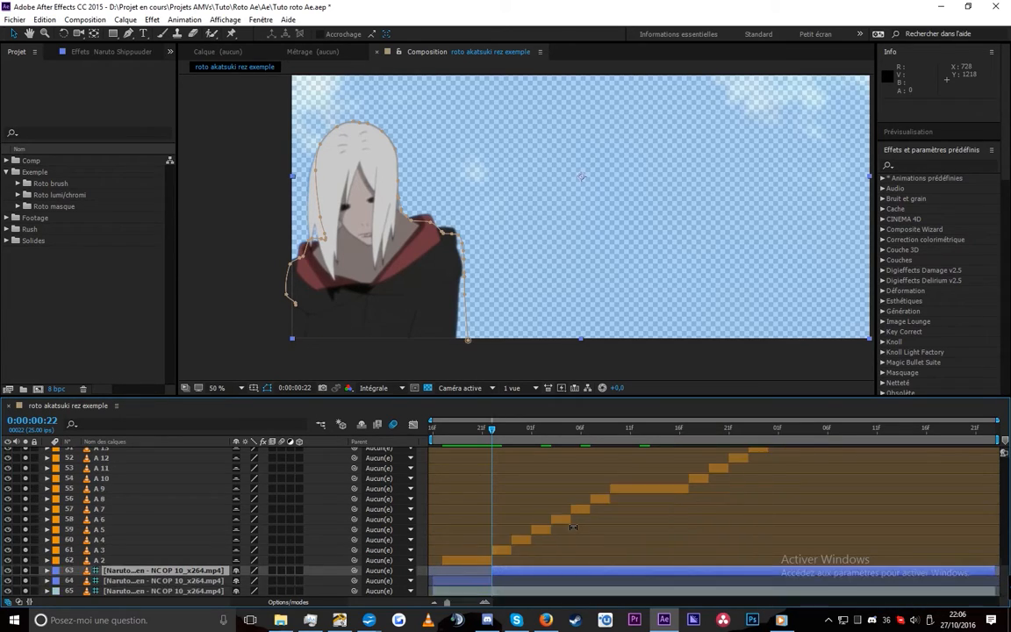
key("Page_Down")
key("Page_Down")
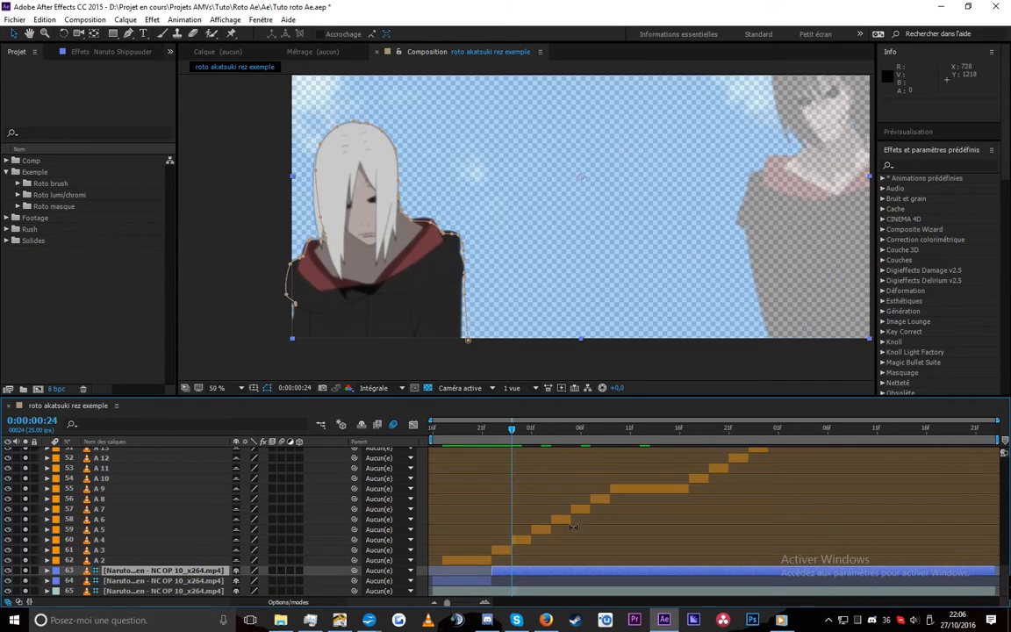
key("ctrl+shift+d")
- Keep splitting the duplicated footage layer every two frames up to 0:00:01:09, and once more at 0:00:01:17
key("Page_Down")
key("Page_Down")
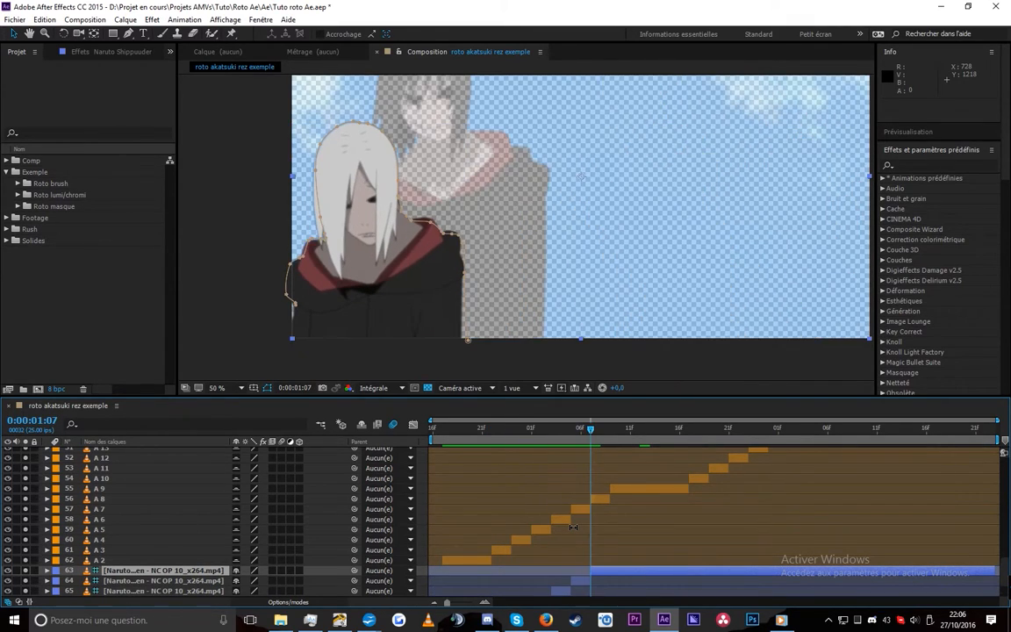
key("Page_Down")
key("Page_Down")
key("ctrl+shift+d")
key("Page_Down")
key("Page_Down")
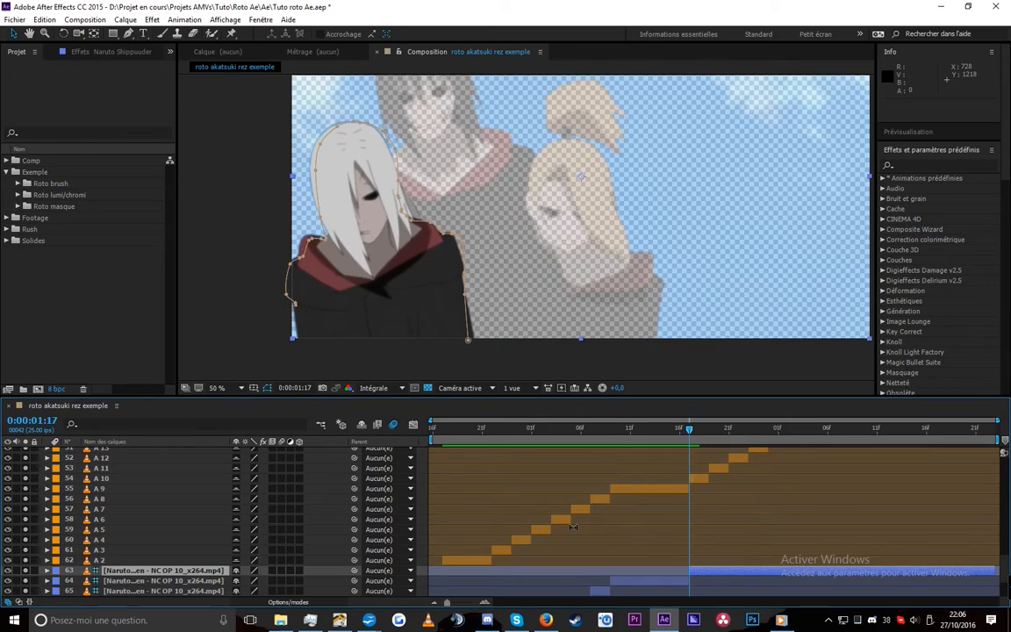
scroll(576, 519, "down", 2)
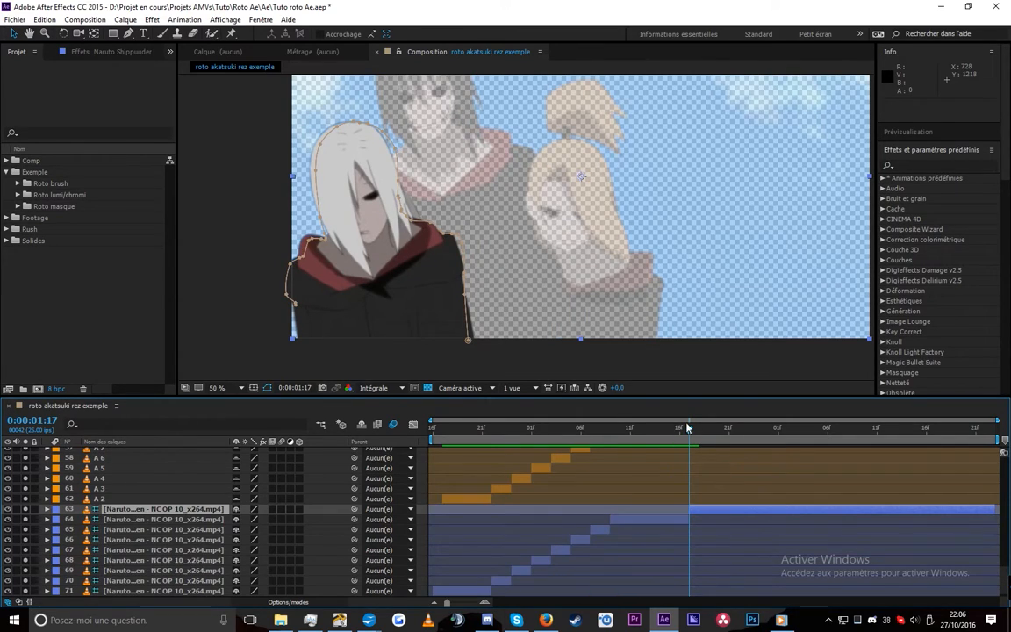
- Select layers A 2 to A 21 and scrub to 0:00:02:07 to review the first character's cut-out
left_click_drag(591, 431, 552, 432)
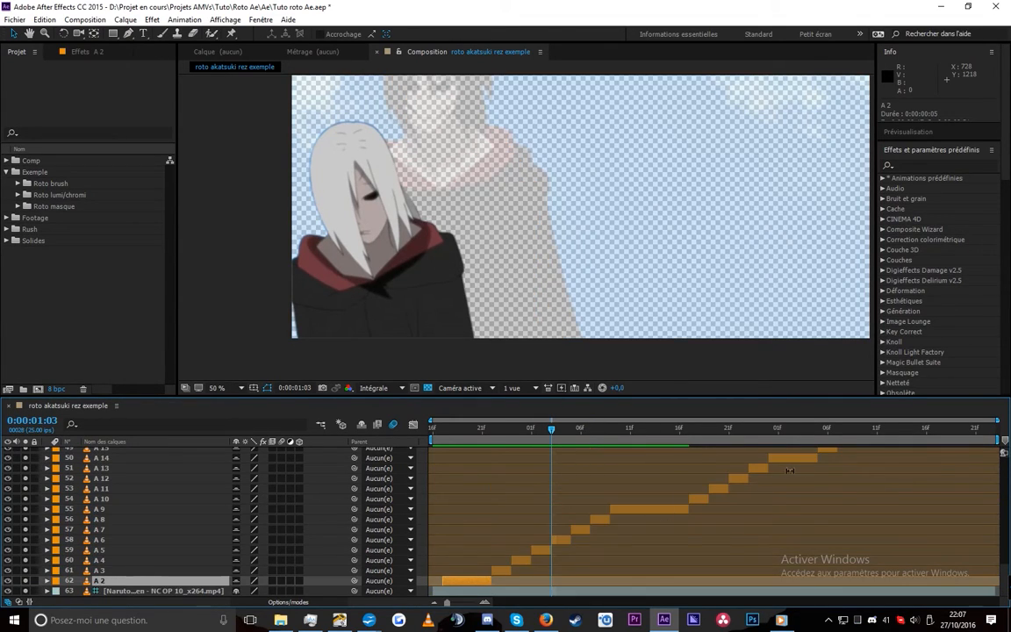
scroll(807, 472, "up", 3)
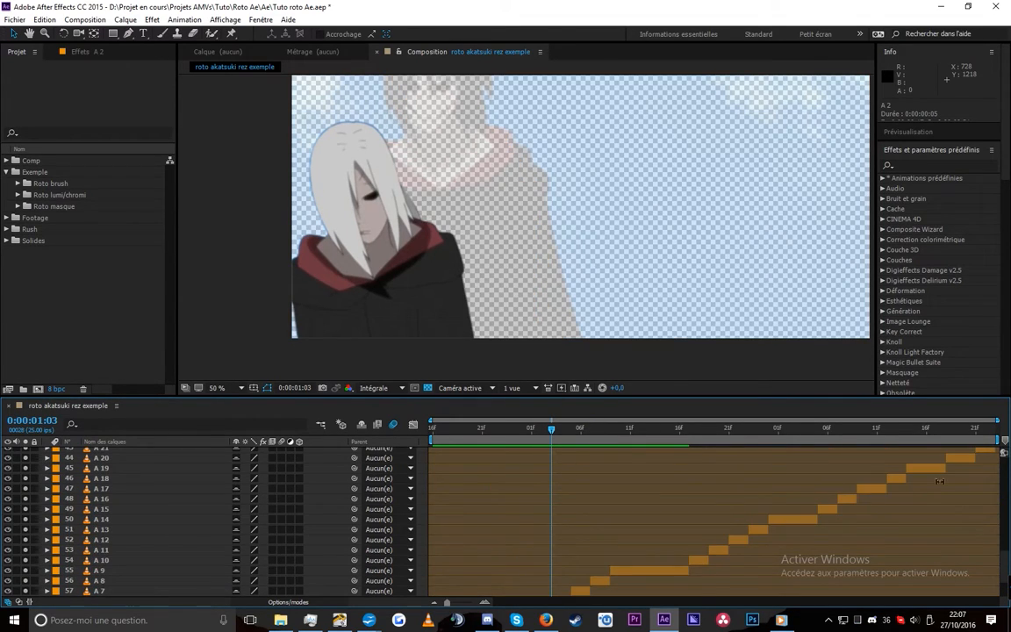
left_click(987, 479, "shift")
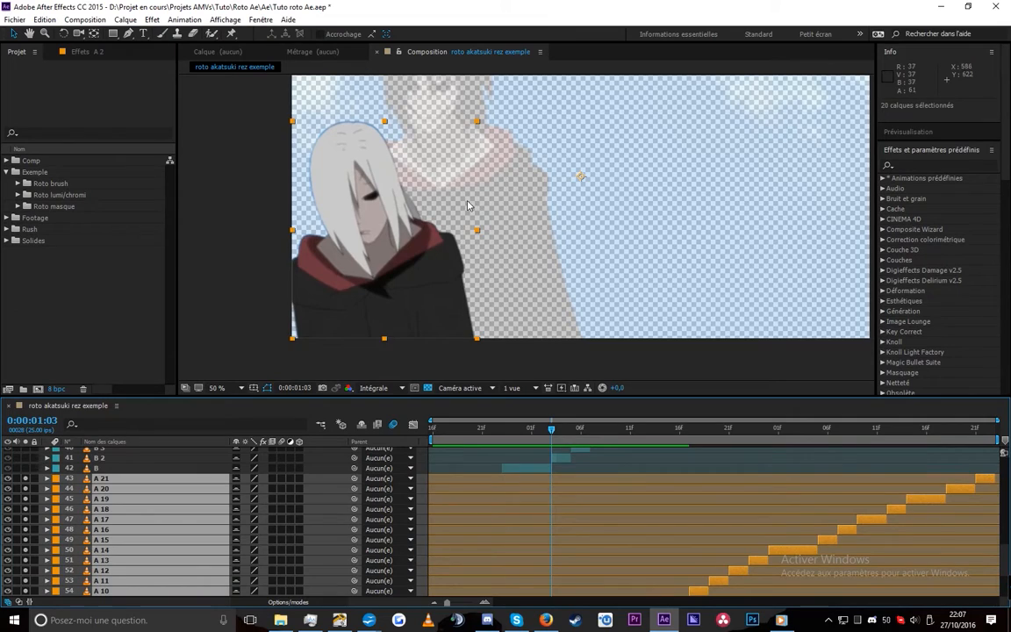
scroll(467, 205, "down", 1)
left_click_drag(467, 206, 440, 254)
left_click_drag(552, 430, 600, 439)
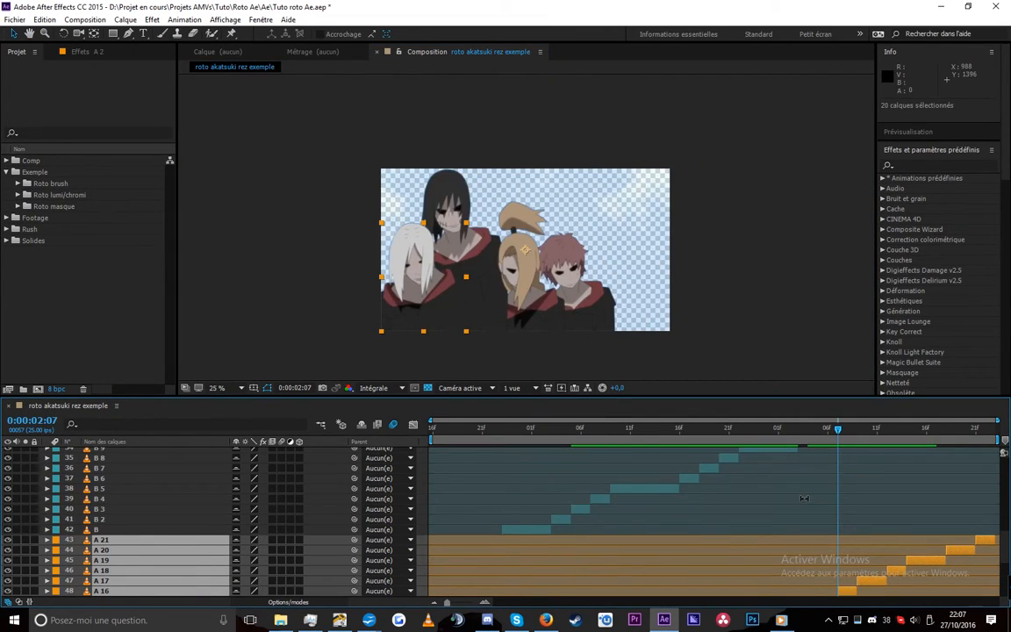
- Select the second character's layers from B to B 16
scroll(684, 516, "up", 1)
left_click(548, 560)
scroll(954, 502, "up", 3)
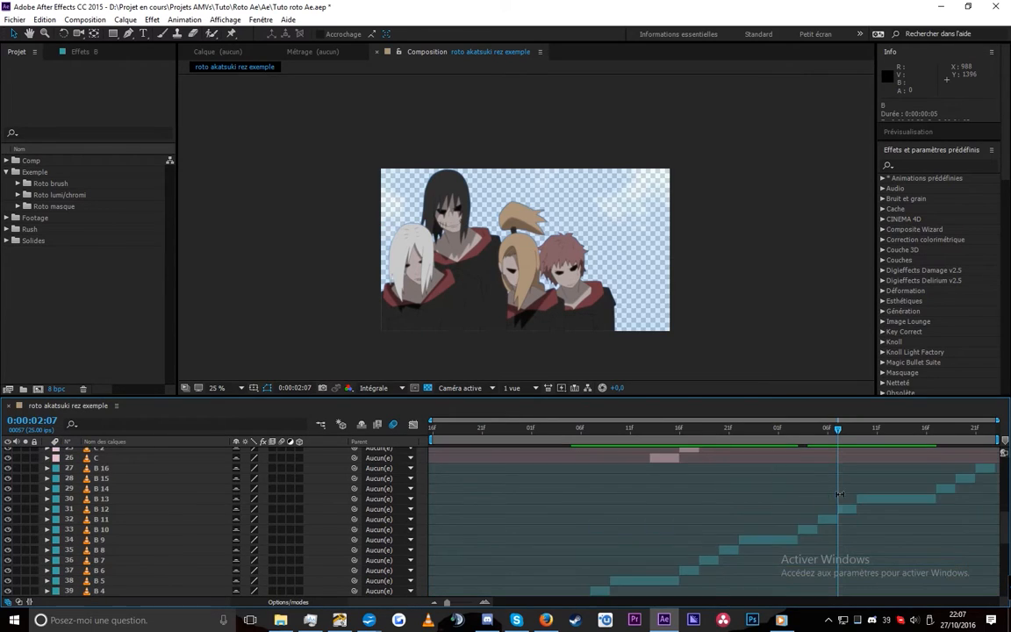
left_click(984, 502, "shift")
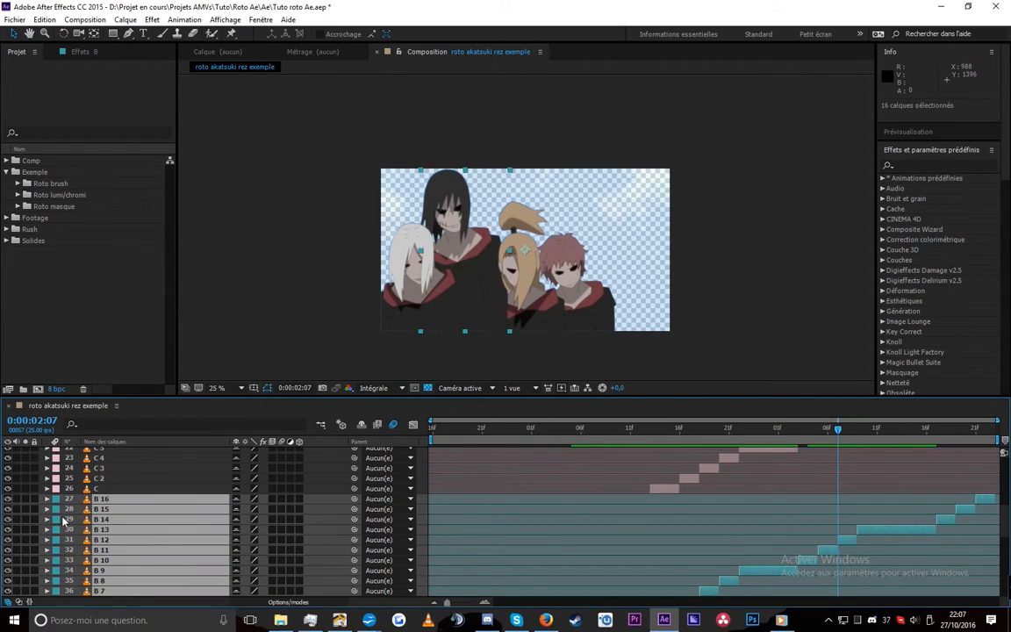
- Pre-compose the selected layers B to B 16 with the default settings and duplicate the resulting precomposition layer
scroll(777, 490, "down", 1)
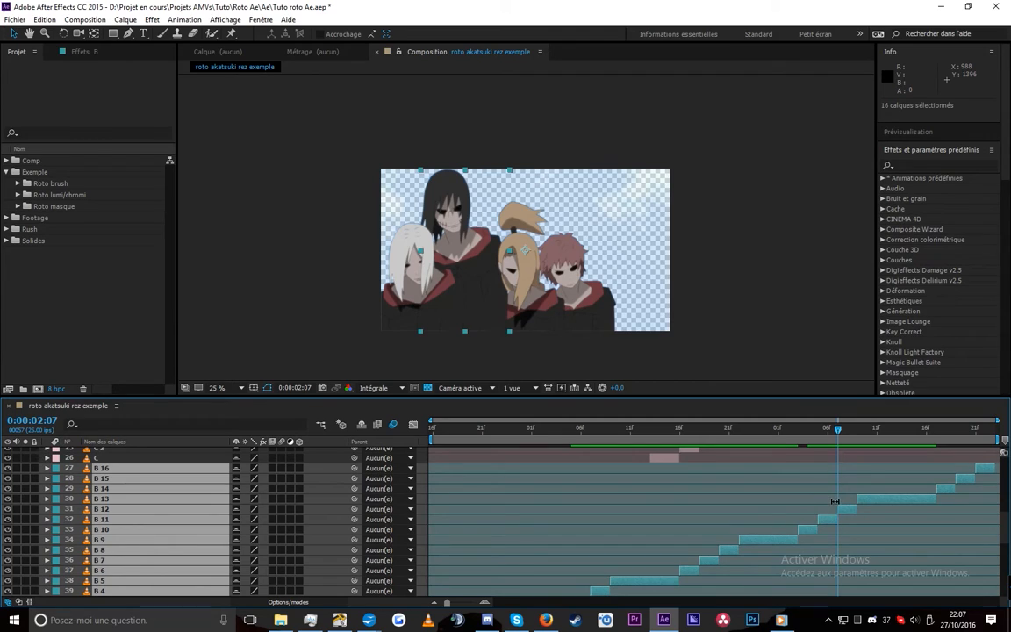
right_click(847, 514)
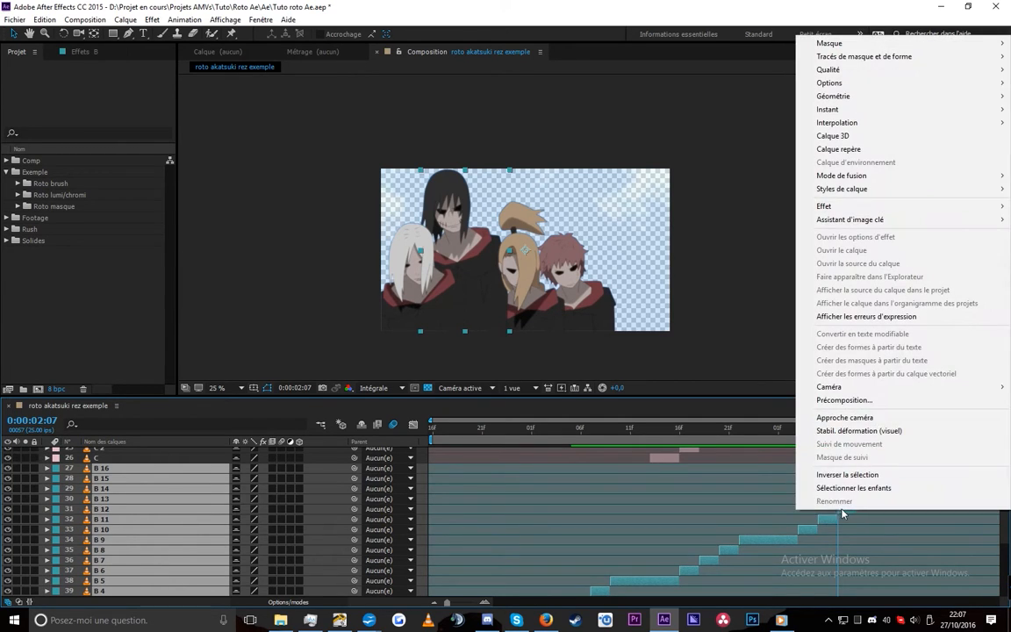
left_click(843, 402)
key("Return")
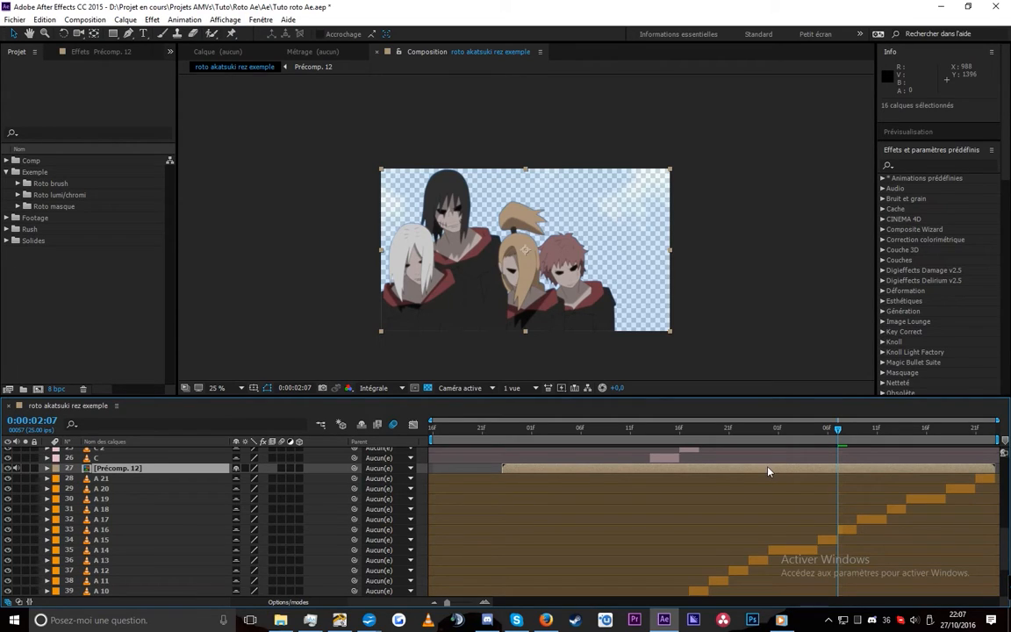
key("ctrl+d")
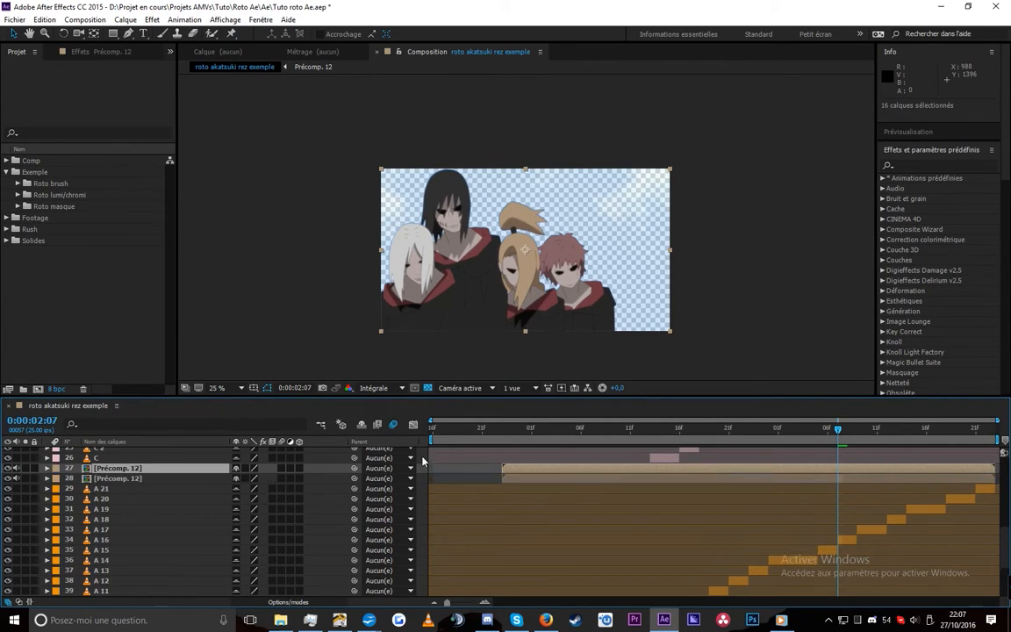
- Apply the Remplir effect with its default red colour to the lower precomposition copy
left_click(188, 479)
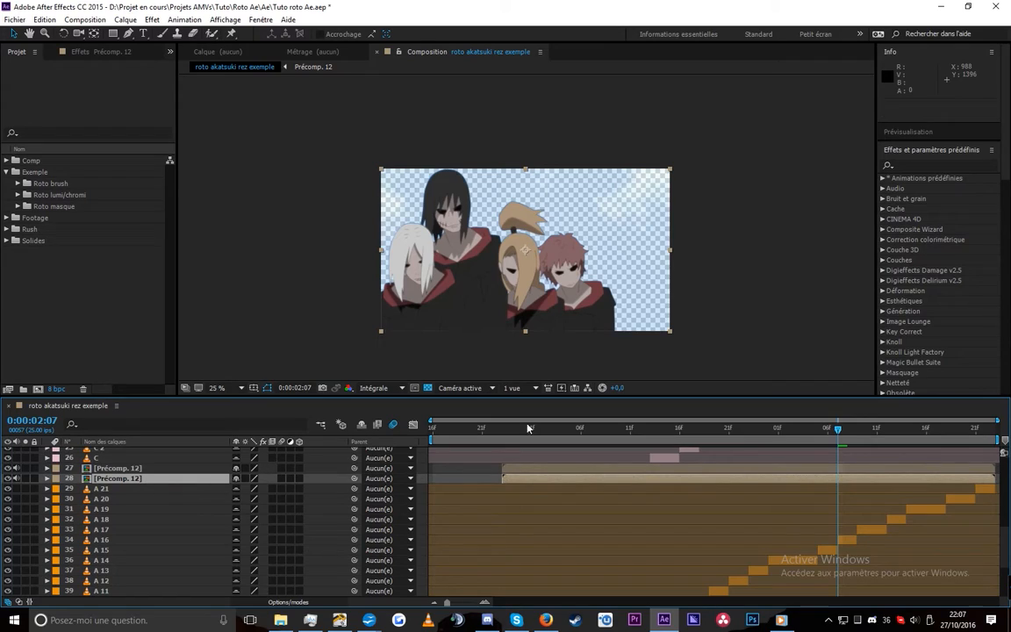
left_click(959, 161)
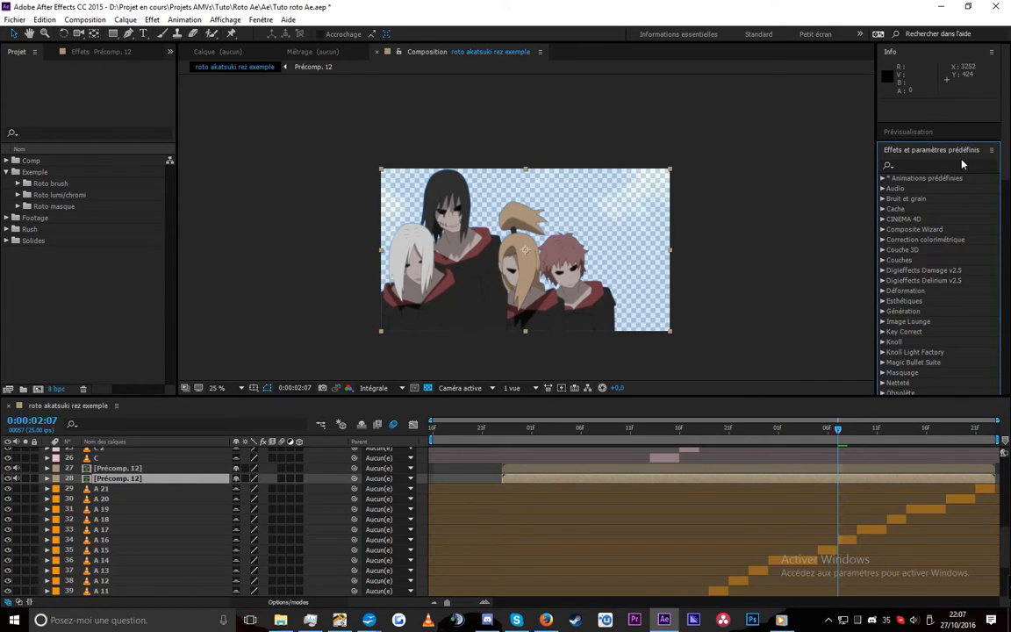
type("rempli")
double_click(920, 188)
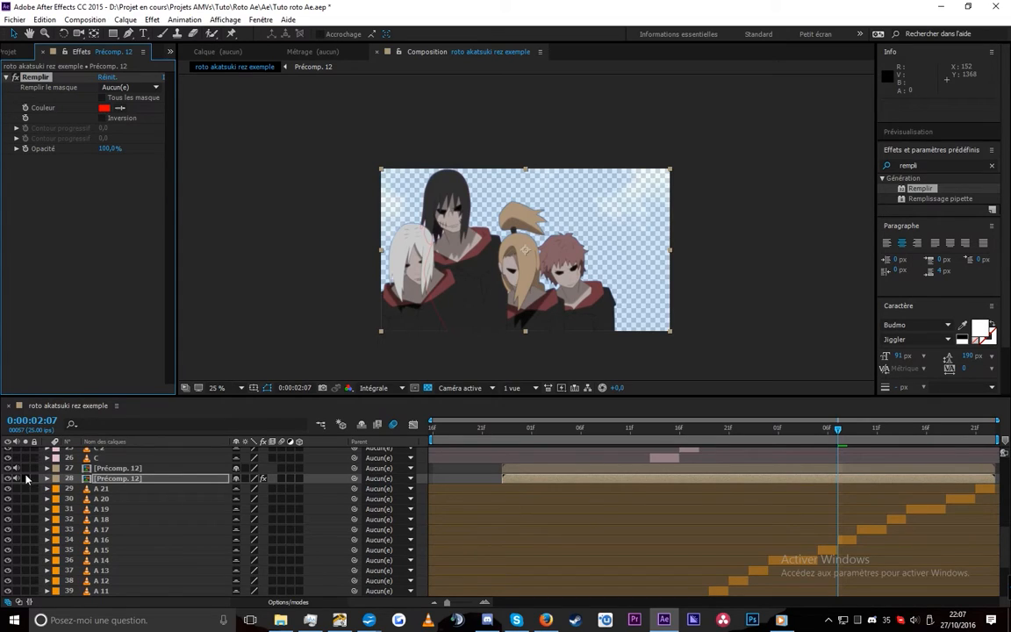
- Set the scale of the red-filled precomposition copy to 105%
key("s")
left_click(252, 488)
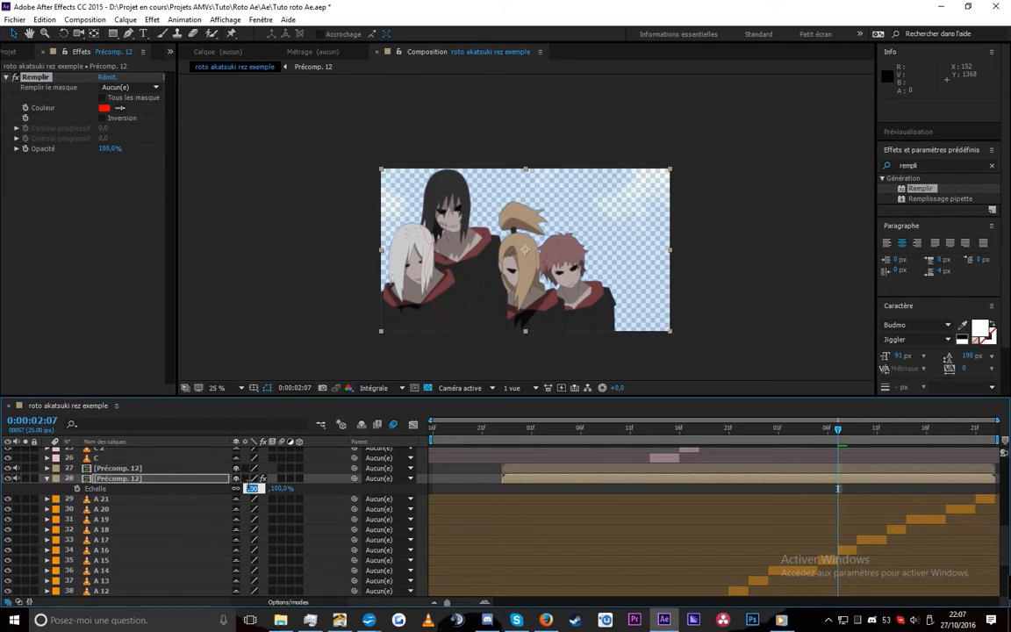
type("105")
key("Return")
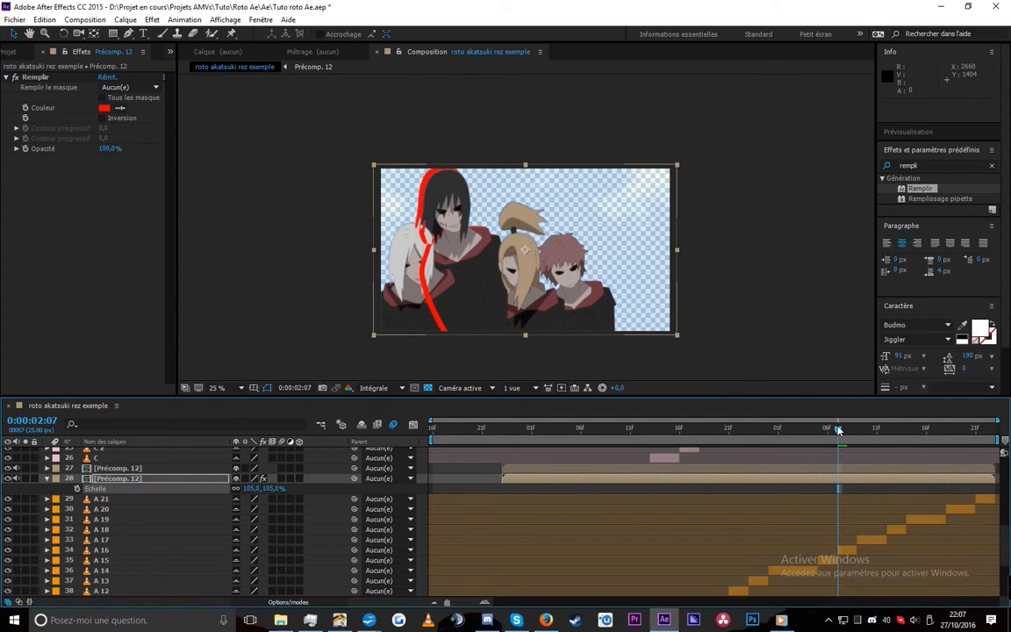
- Scrub the composition to review the red outline, and open the precomposition to examine its B layers over time
left_click_drag(839, 429, 755, 430)
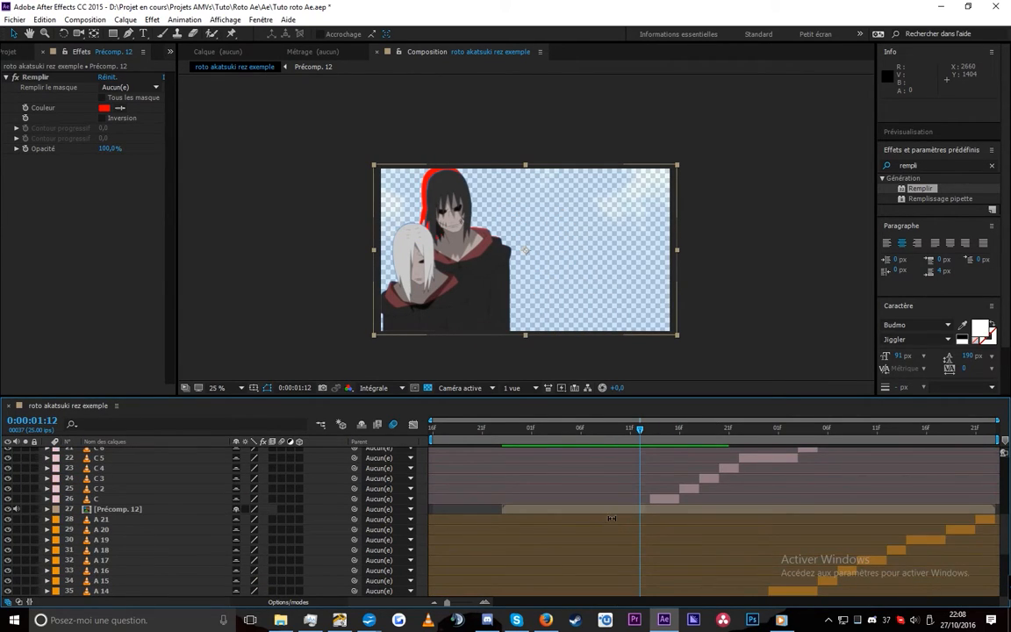
left_click(603, 514)
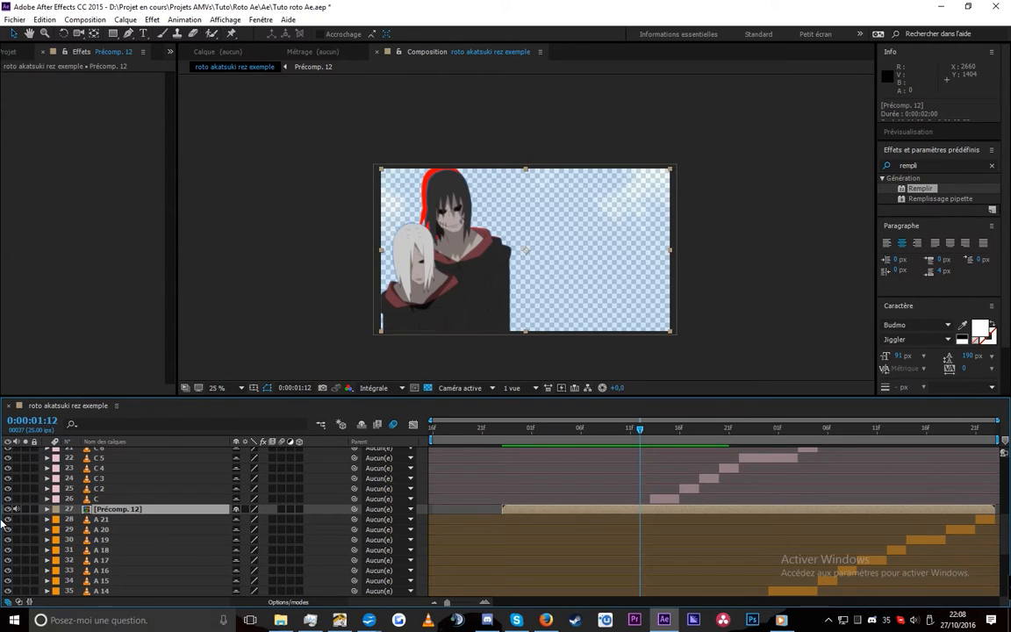
double_click(118, 510)
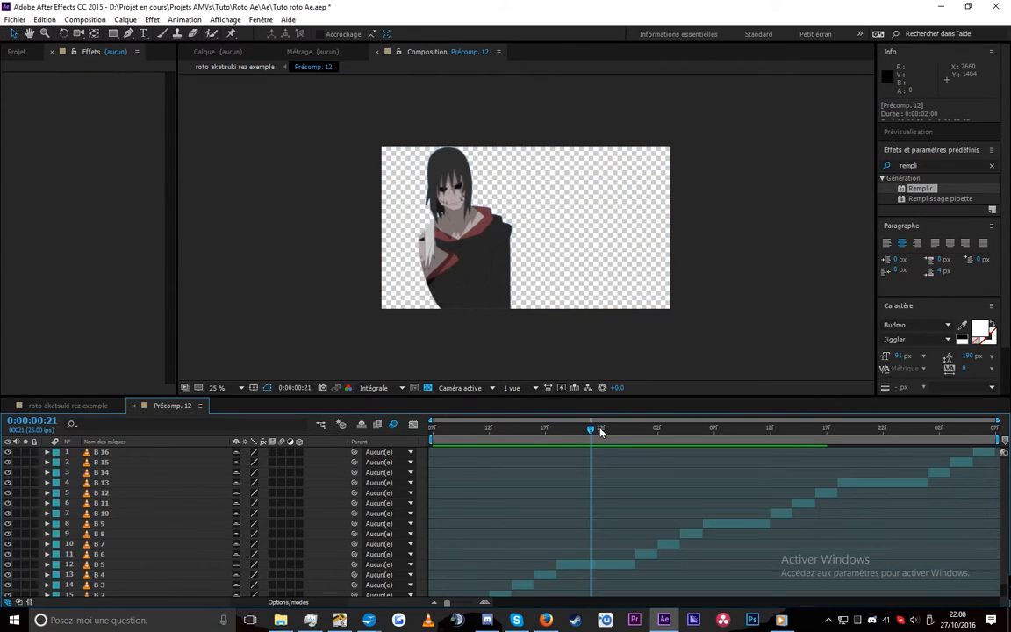
left_click_drag(578, 432, 876, 430)
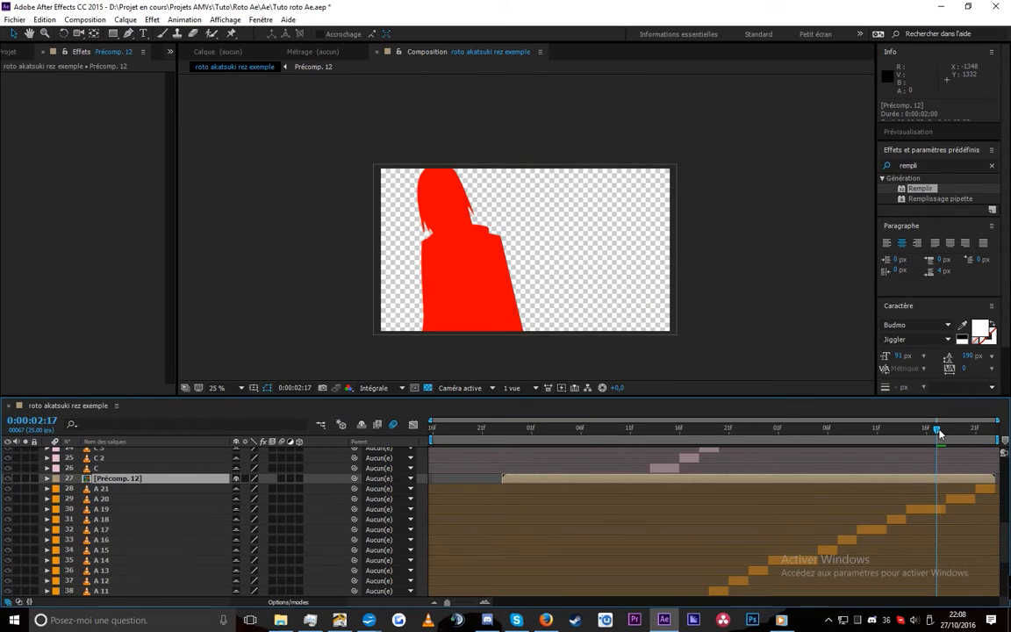
left_click_drag(939, 433, 543, 437)
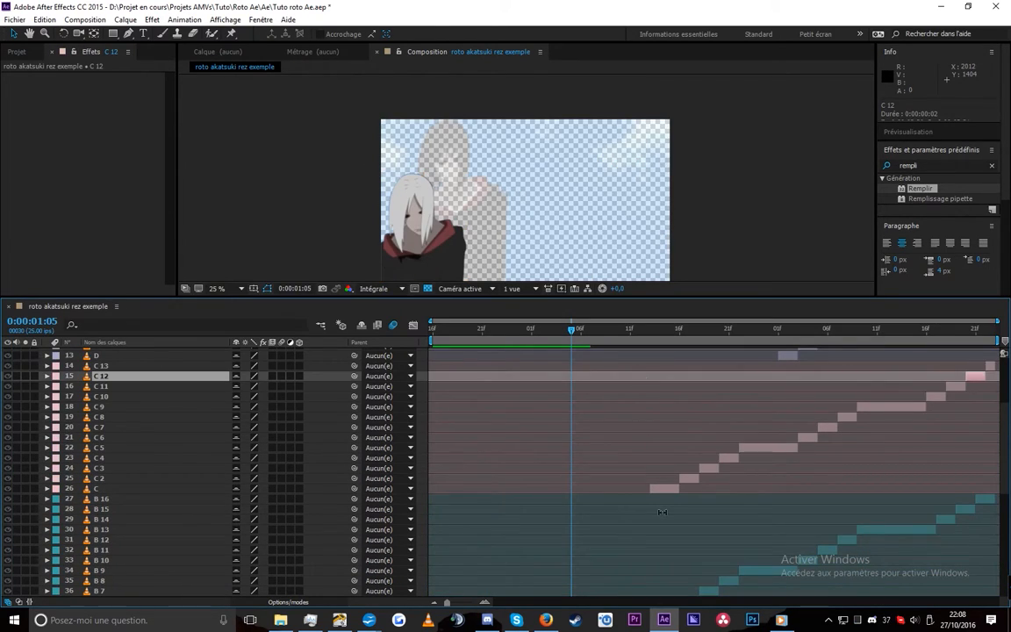
- Review the B and A layer stacks and inspect the mask path of layer A 9
left_click(662, 511)
key("x")
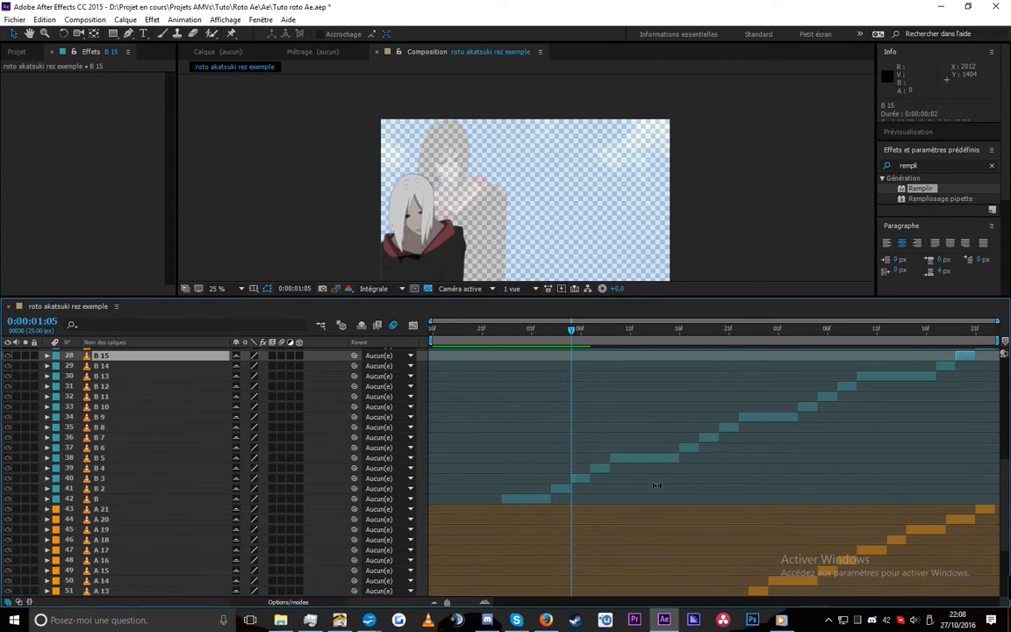
scroll(658, 480, "down", 4)
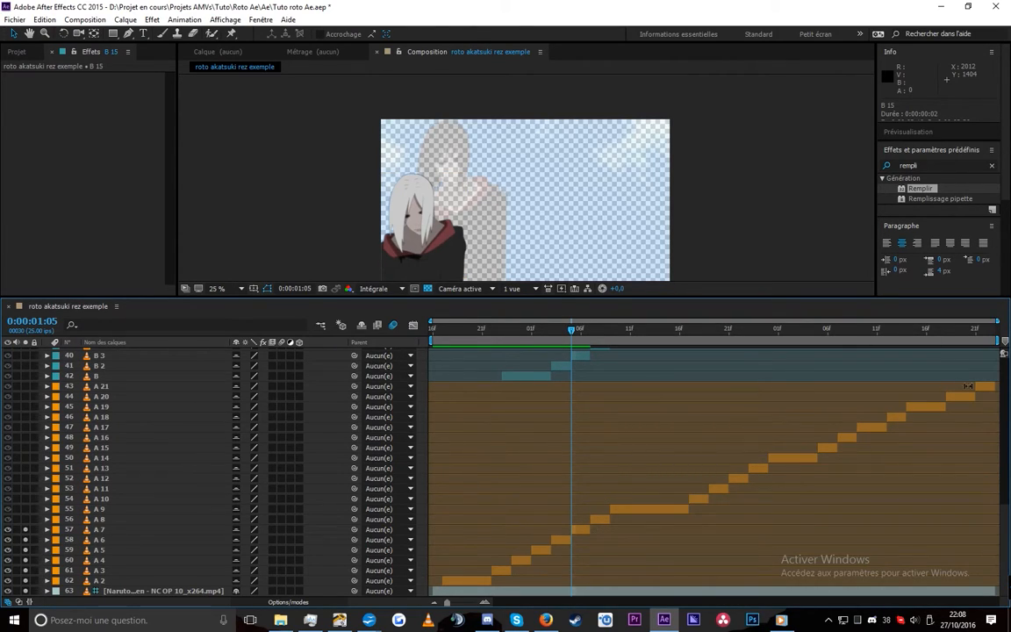
left_click(624, 517)
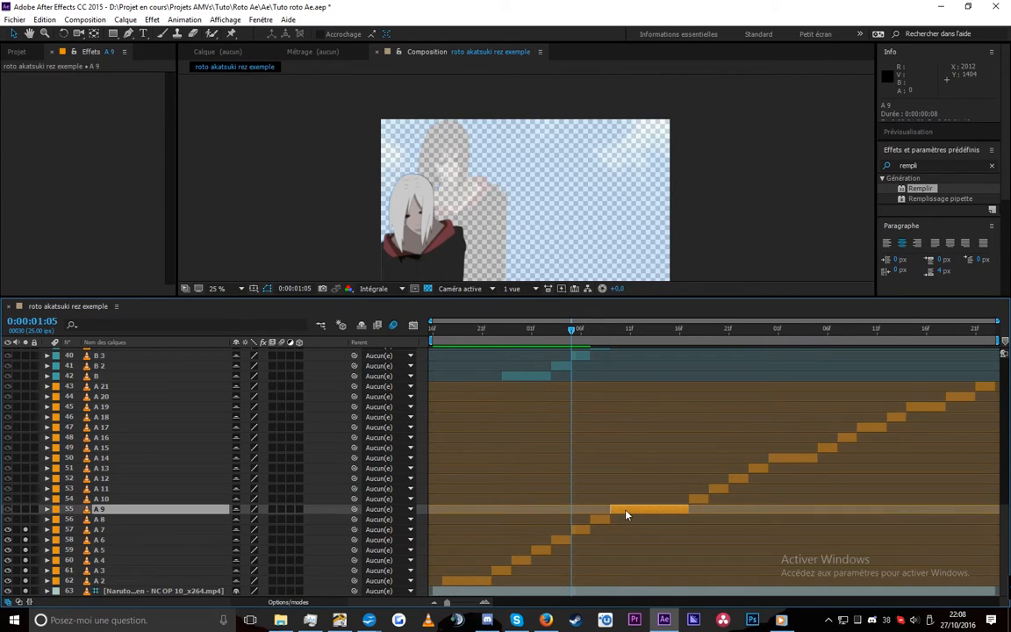
key("m")
left_click(115, 520)
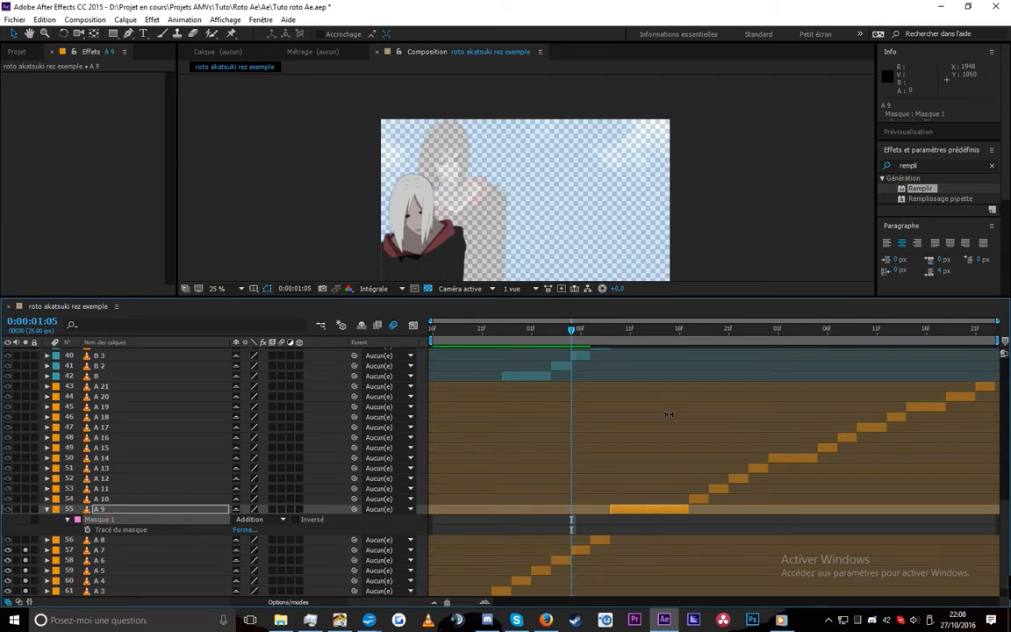
key("m")
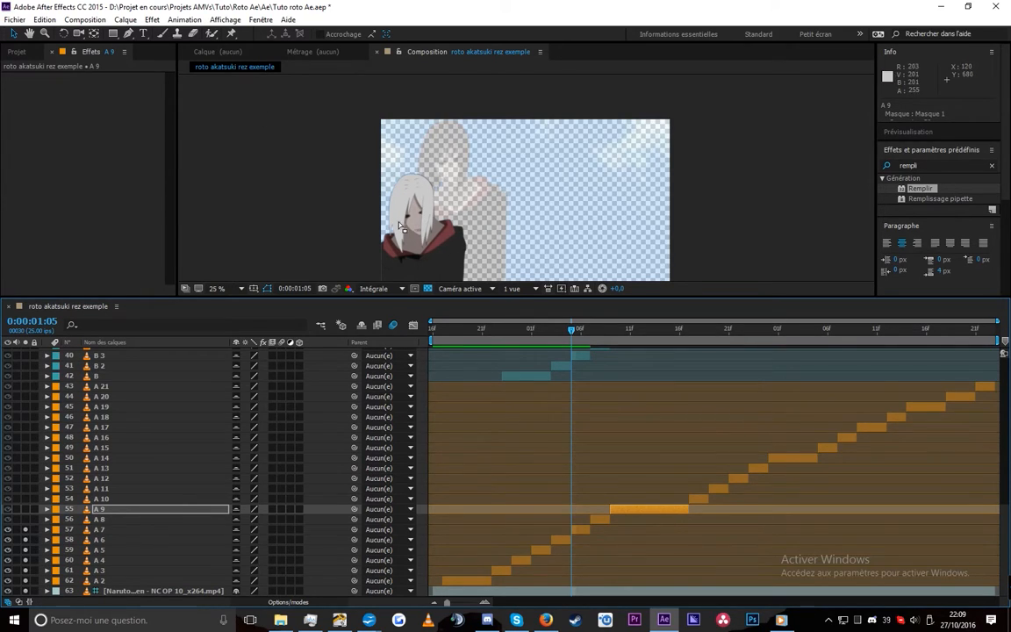
- Open the Le sasuke surprise composition from the Roto masque project folder
left_click(18, 47)
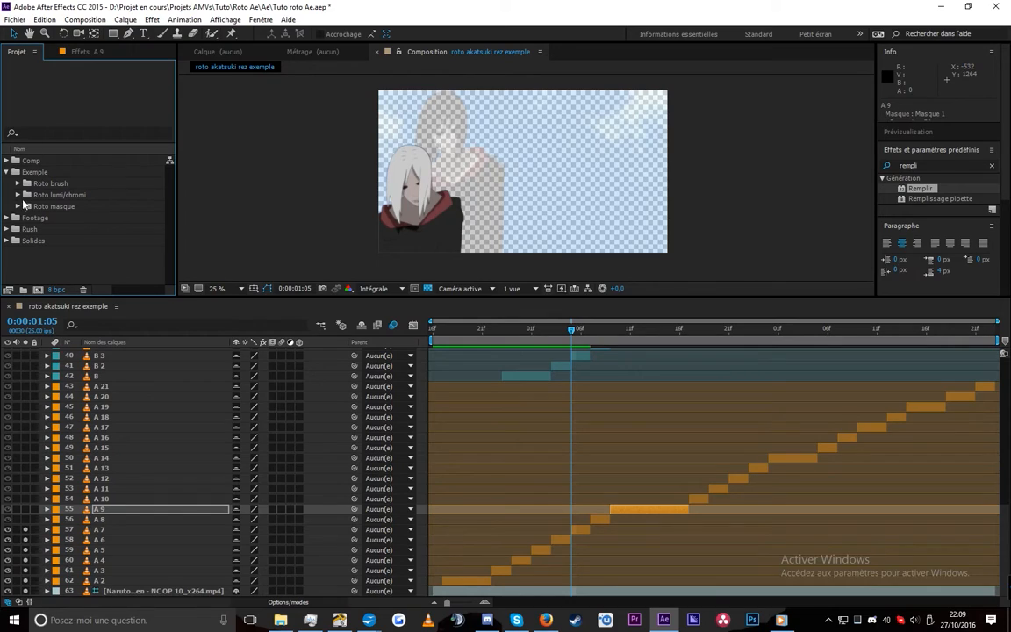
left_click(18, 205)
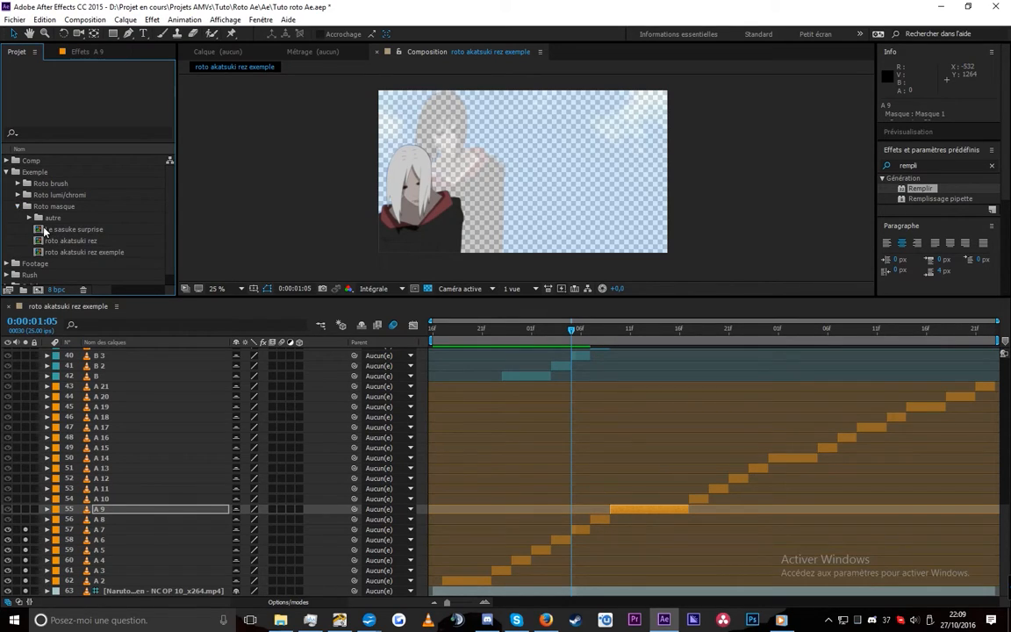
left_click(44, 230)
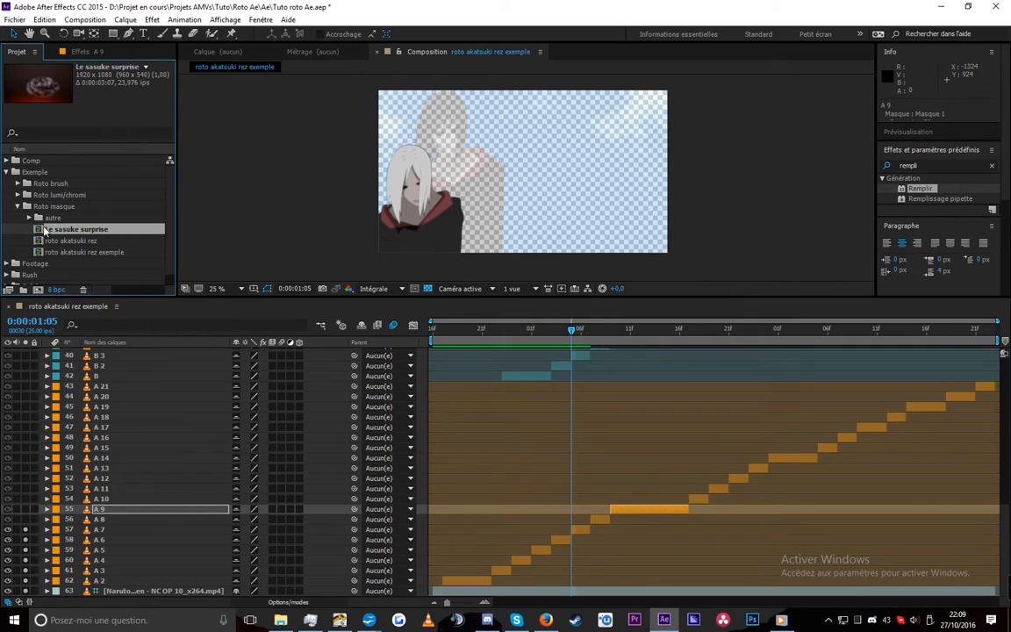
double_click(39, 232)
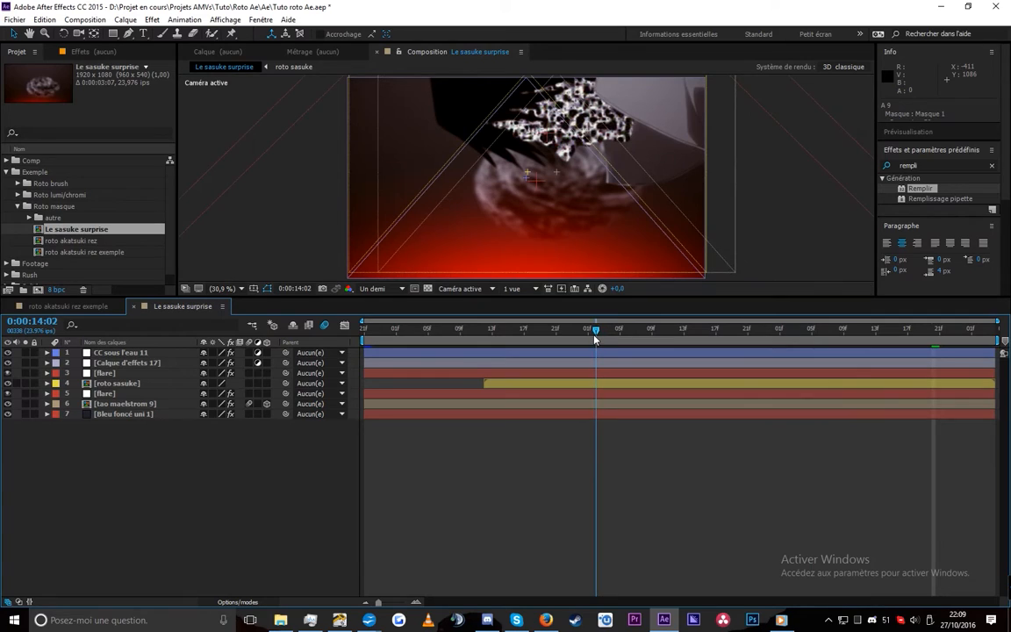
- Enlarge the composition view and open the nested roto sasuke composition
left_click_drag(534, 301, 533, 400)
left_click(103, 483)
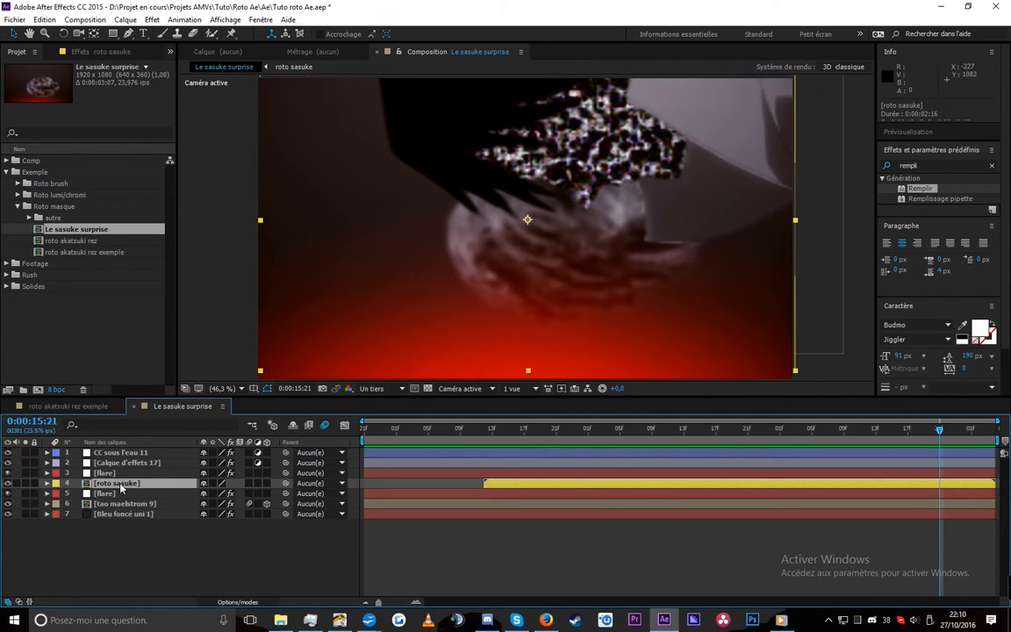
double_click(117, 484)
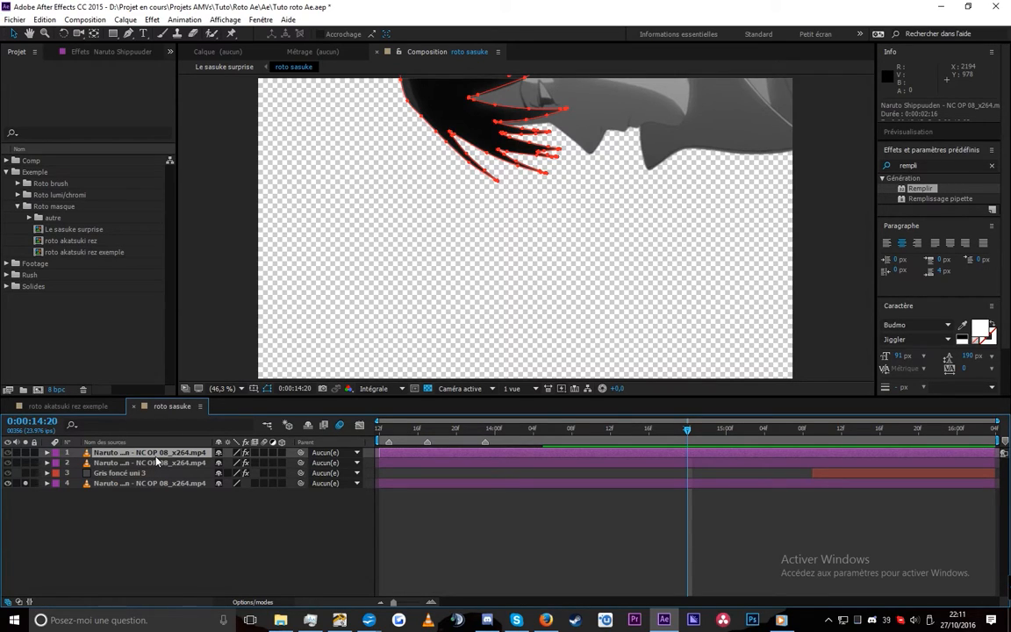
- Reveal the mask path keyframes of the bottom footage layer and examine how its three masks change frame by frame
left_click(160, 483)
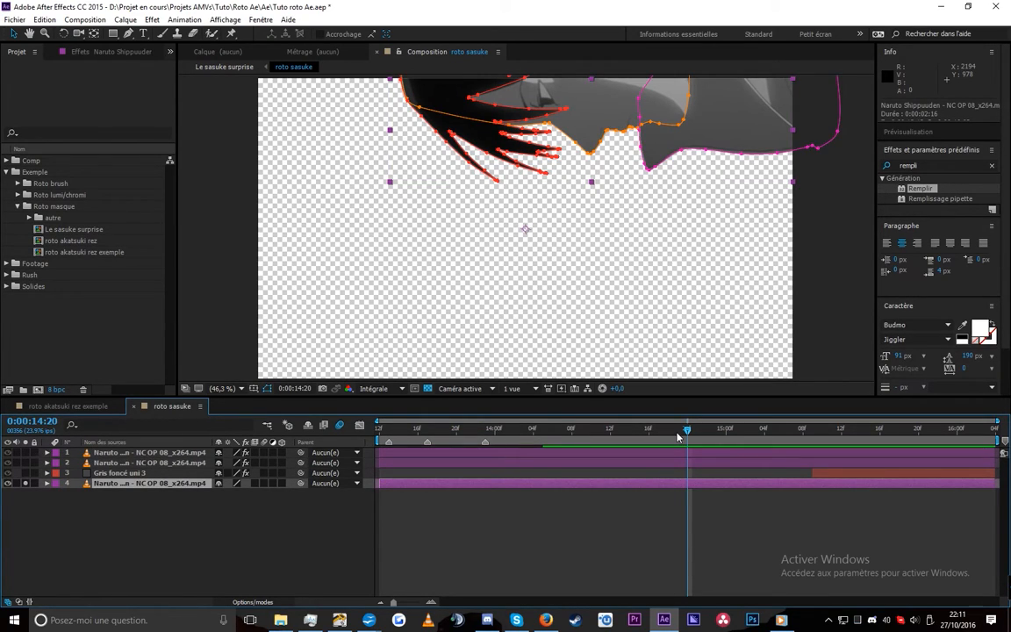
key("u")
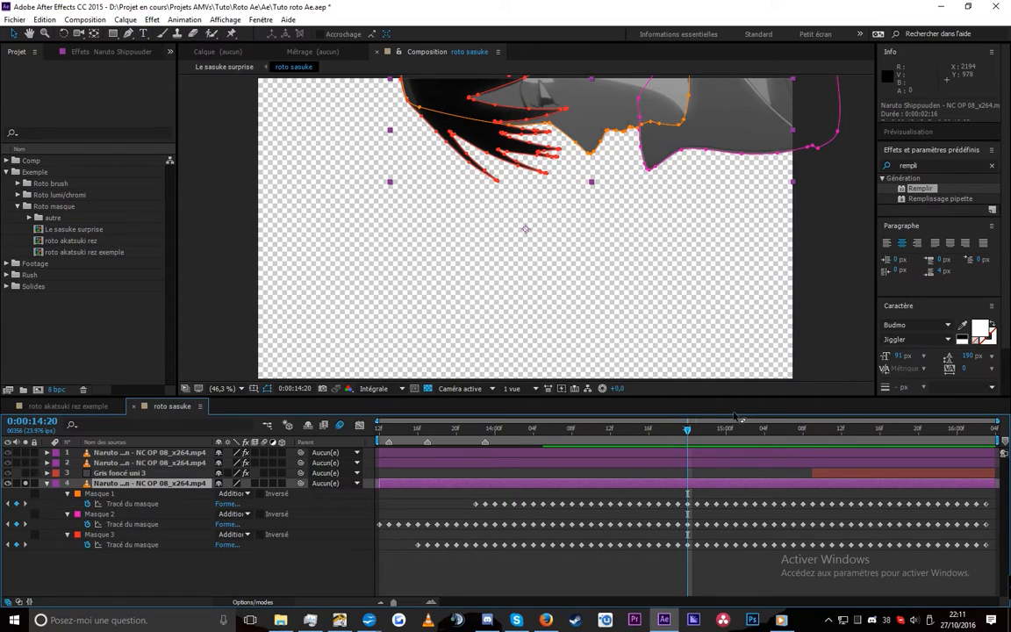
key("Page_Up")
key("Page_Up")
key("Page_Up")
key("Page_Up")
key("Page_Up")
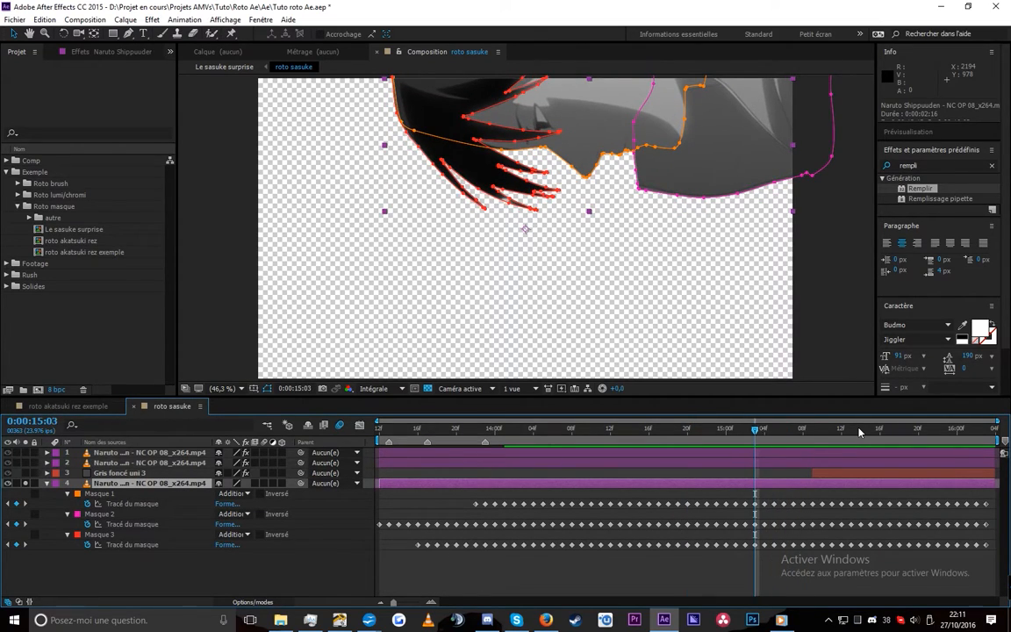
key("Page_Up")
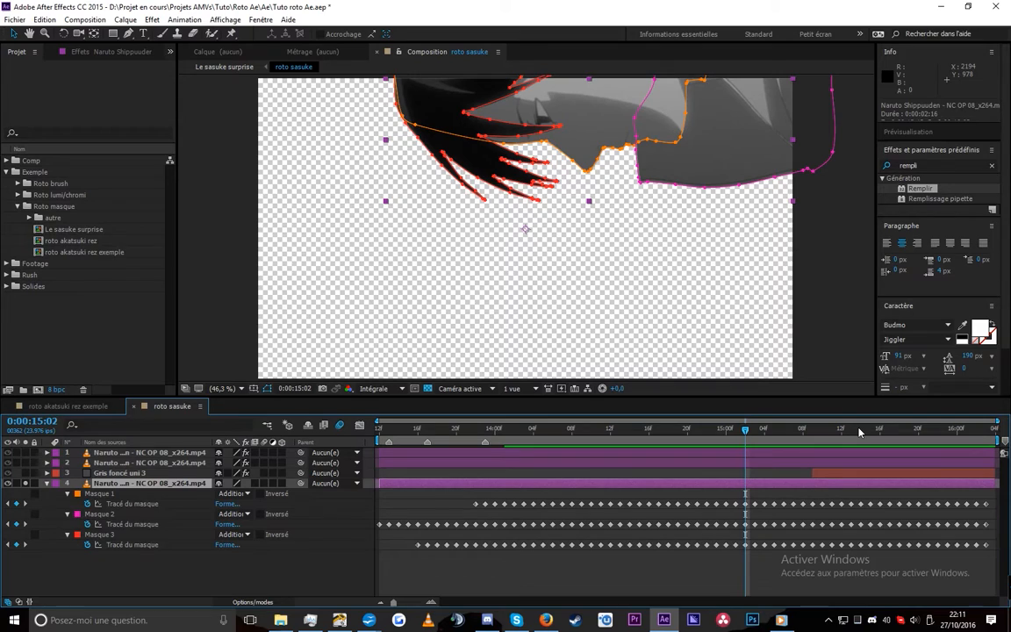
left_click_drag(745, 435, 629, 450)
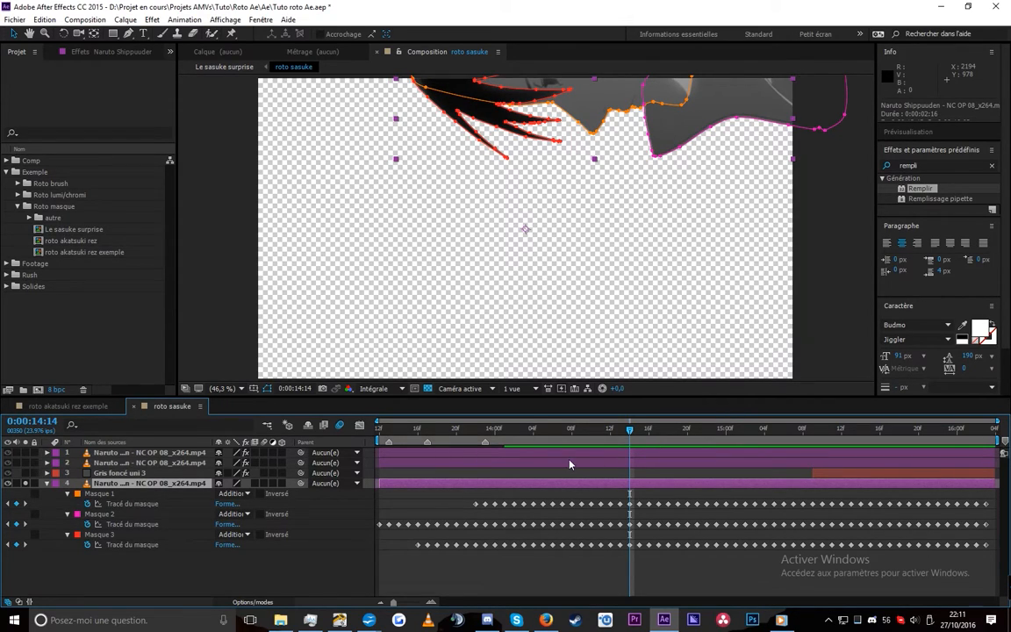
- Turn off solo on the bottom footage layer and compare its Masque 3 with the mask on the topmost footage copy
left_click(25, 484)
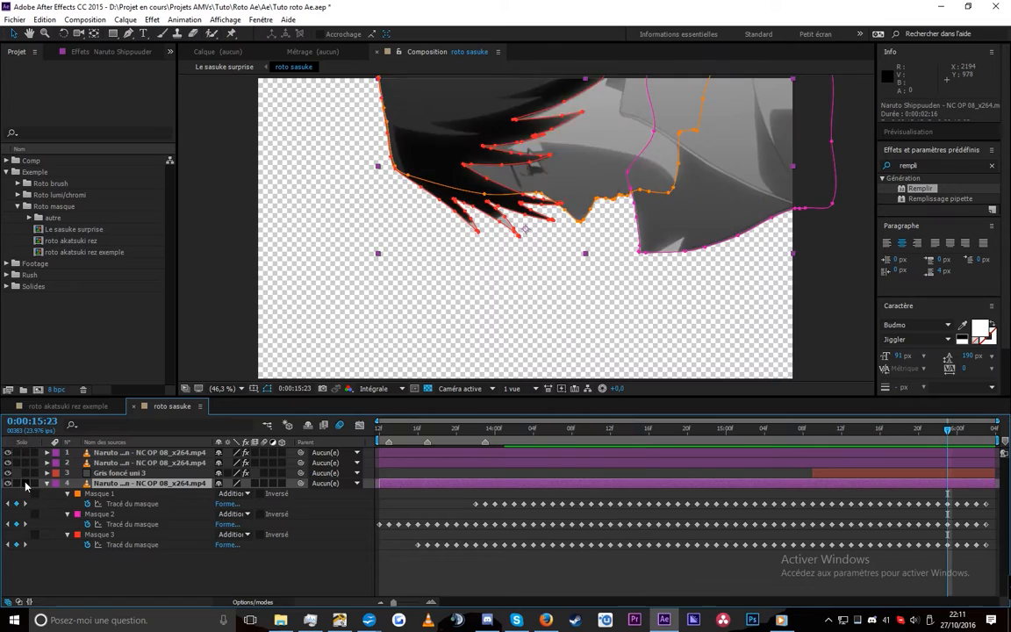
left_click(97, 536)
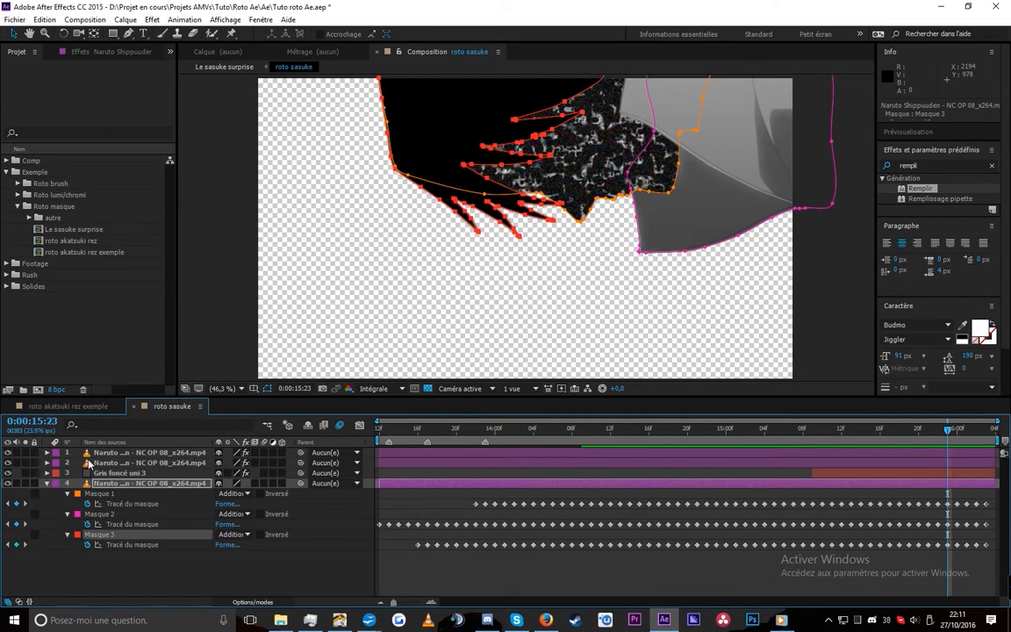
left_click(127, 489)
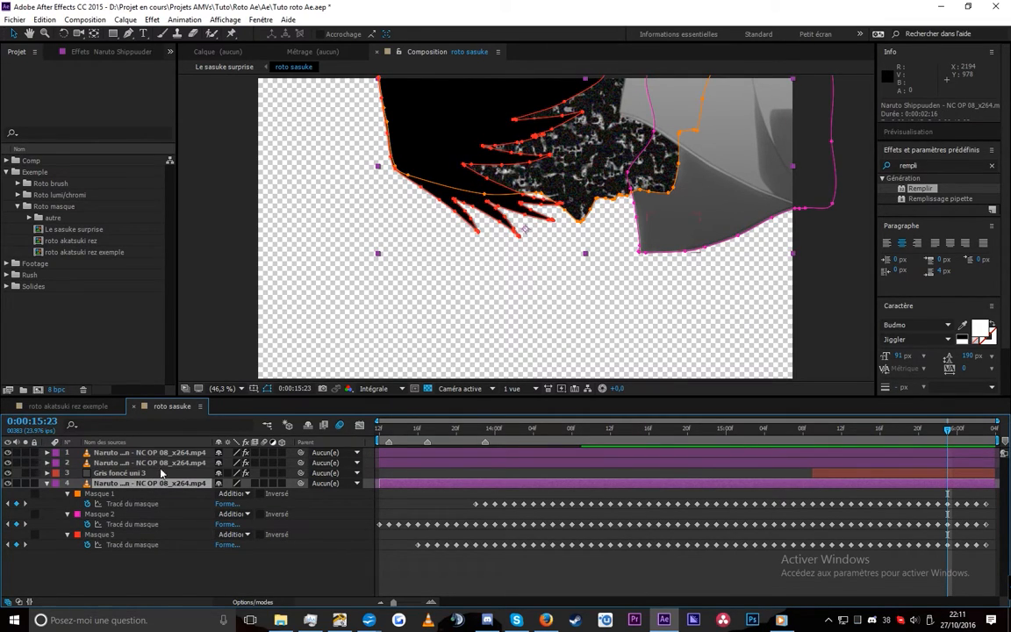
left_click(149, 453)
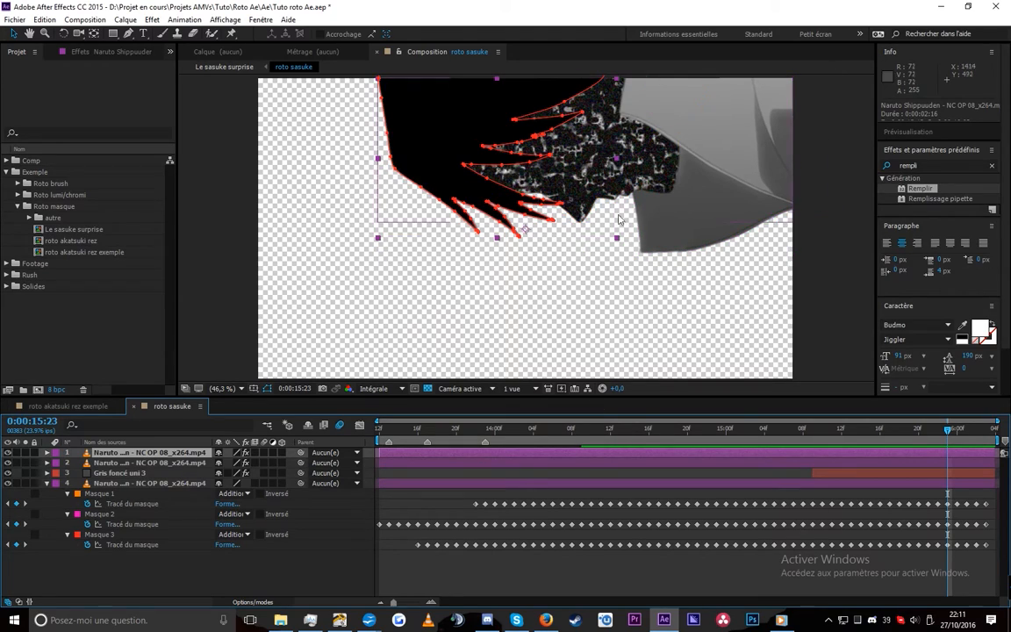
left_click(25, 453)
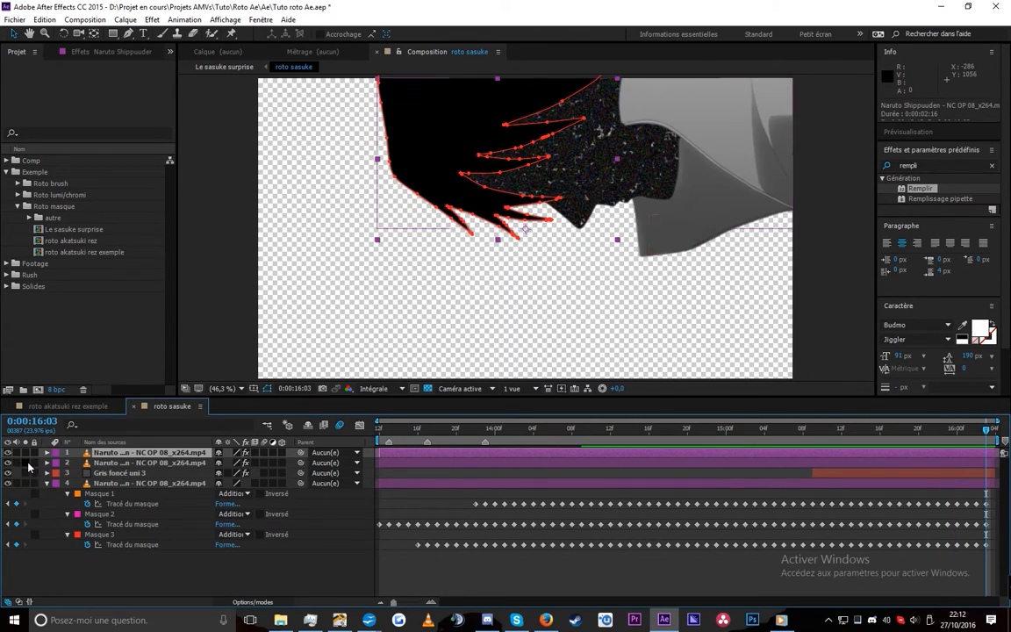
- Solo the second footage layer, preview its noise-filled area with its mask outlines, and restore the full composition
left_click(25, 462)
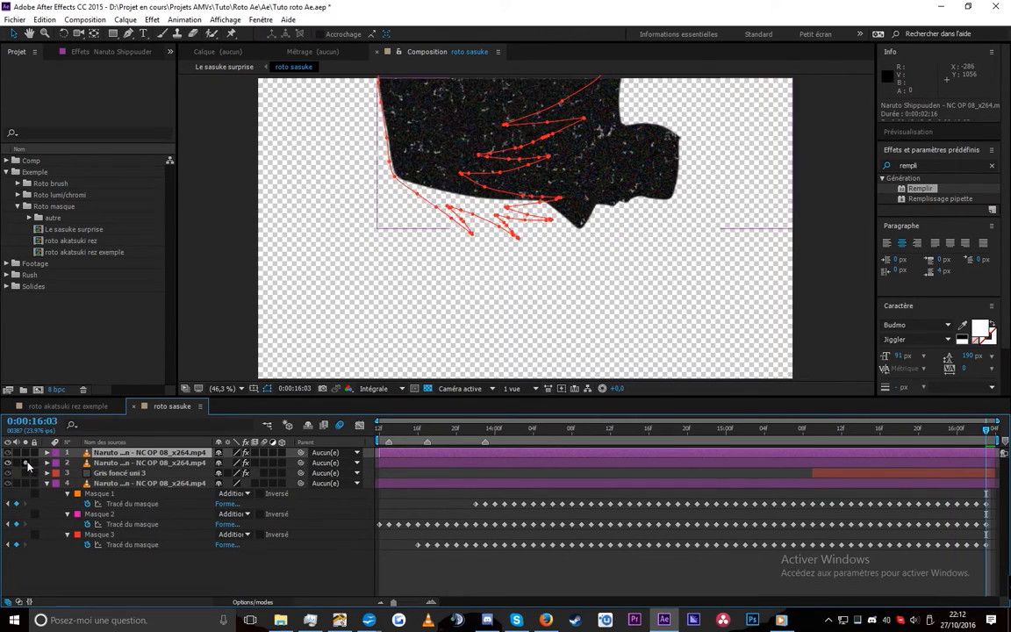
key("space")
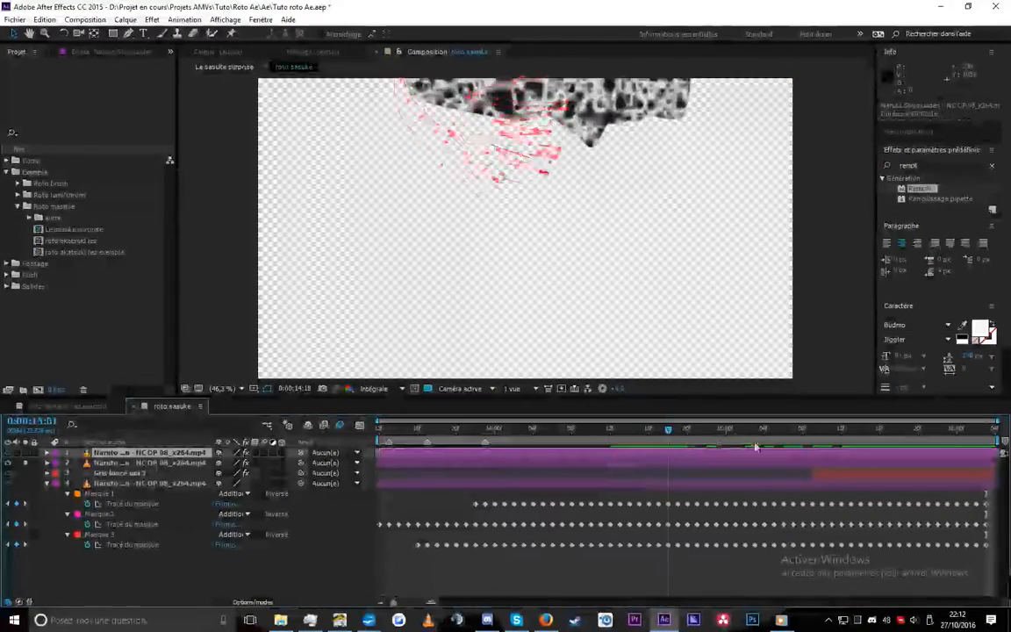
key("space")
key("Page_Up")
key("Page_Up")
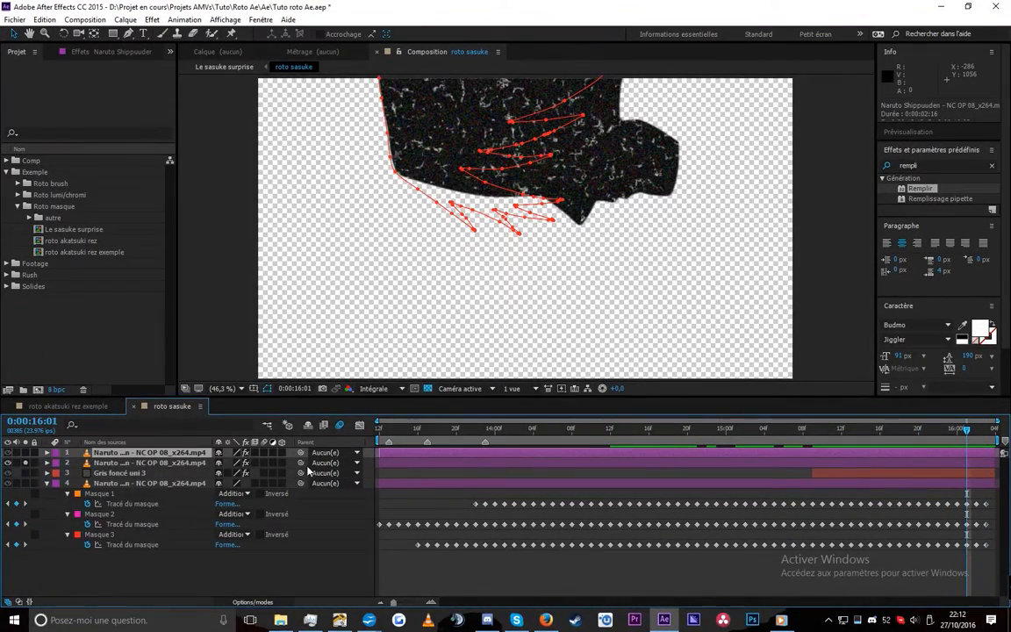
left_click(199, 465)
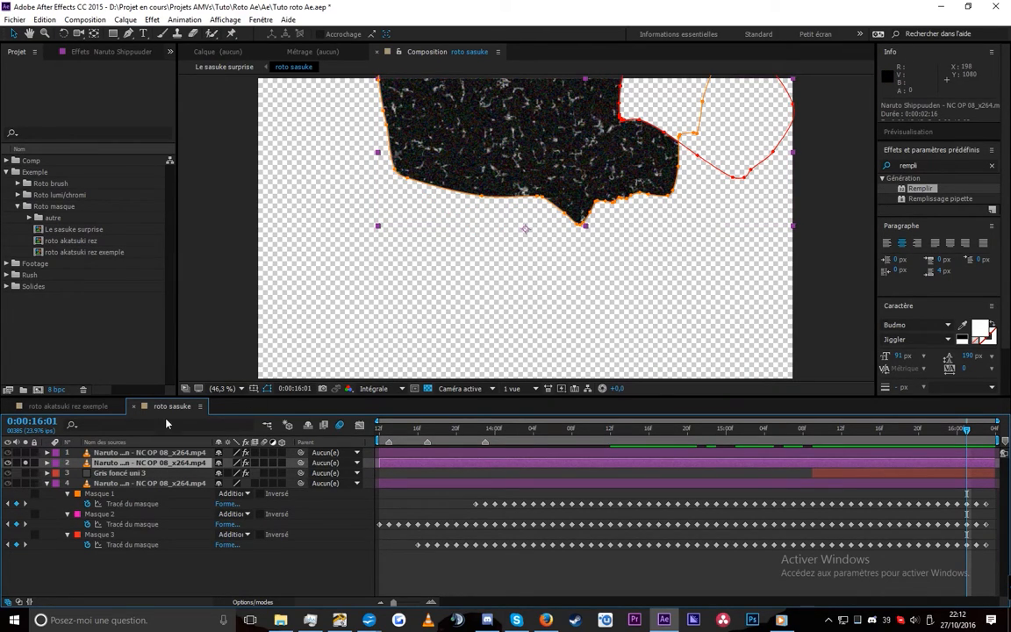
left_click(26, 466)
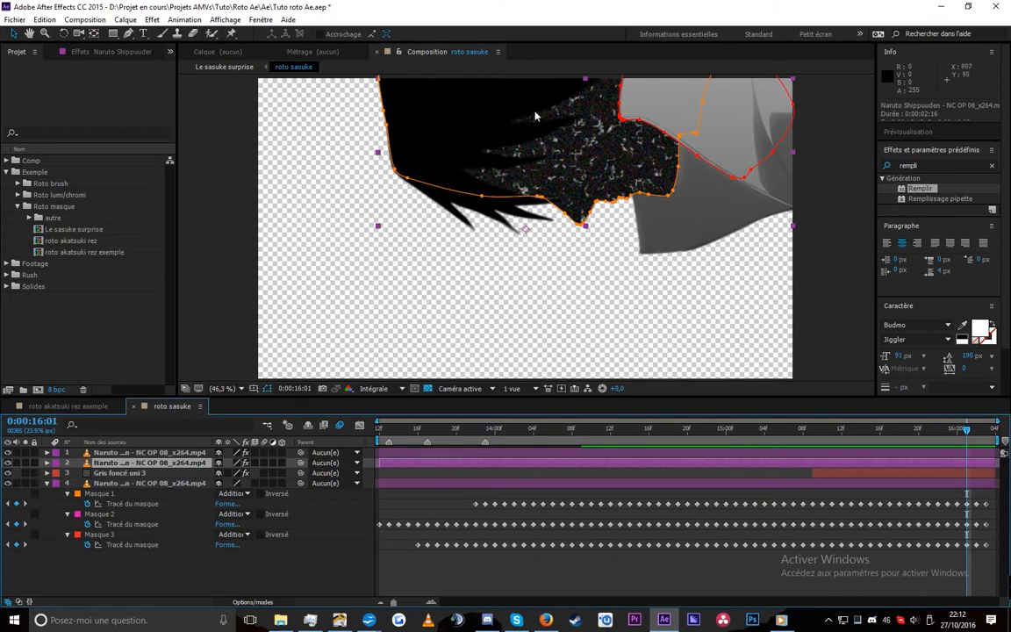
- Open the effect controls of the second footage layer and scrub through the end of the roto sasuke timeline
left_click(141, 474)
left_click(135, 465)
key("F3")
left_click(926, 428)
mouse_move(925, 429)
left_mouse_down()
mouse_move(975, 427)
mouse_move(933, 428)
mouse_move(949, 439)
mouse_move(917, 428)
left_mouse_up()
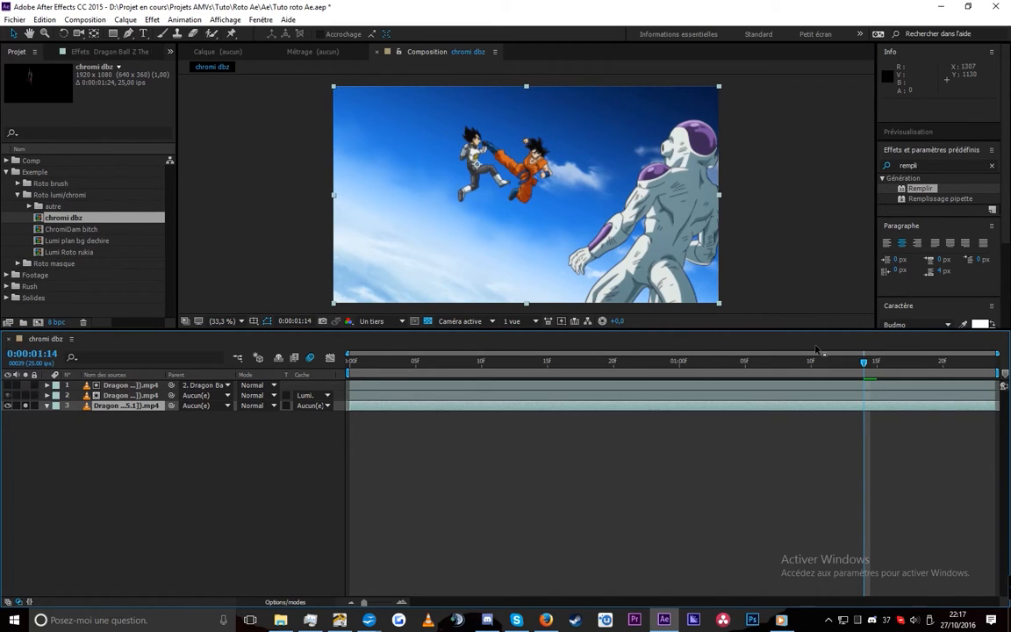
- Reveal the scale of the bottom Dragon Ball footage layer and scrub through the shot to 0:00:00:23
key("s")
left_click(759, 361)
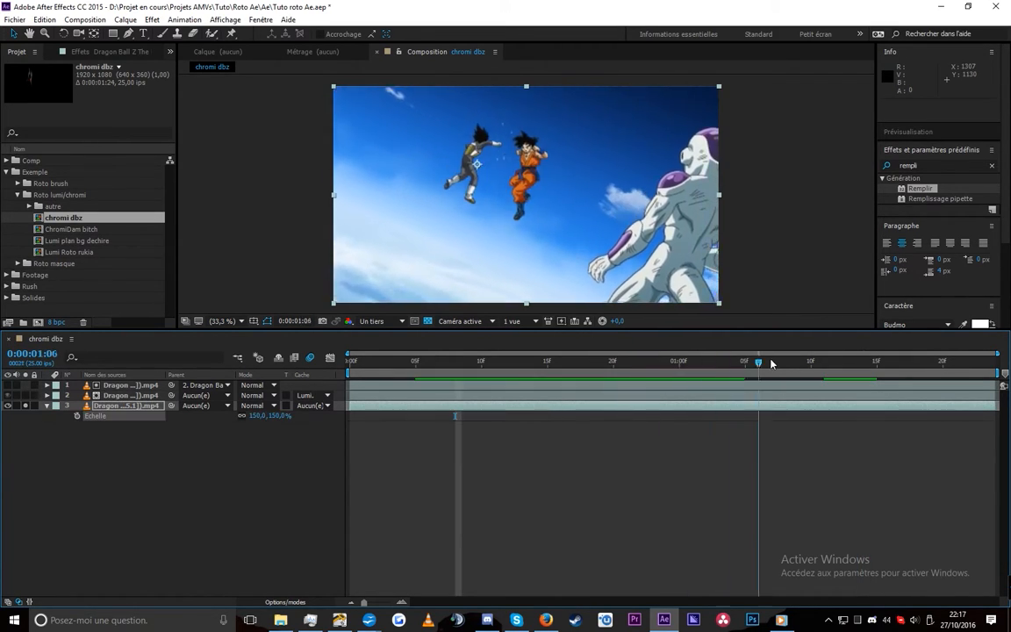
left_click_drag(771, 364, 746, 361)
left_click_drag(806, 358, 657, 433)
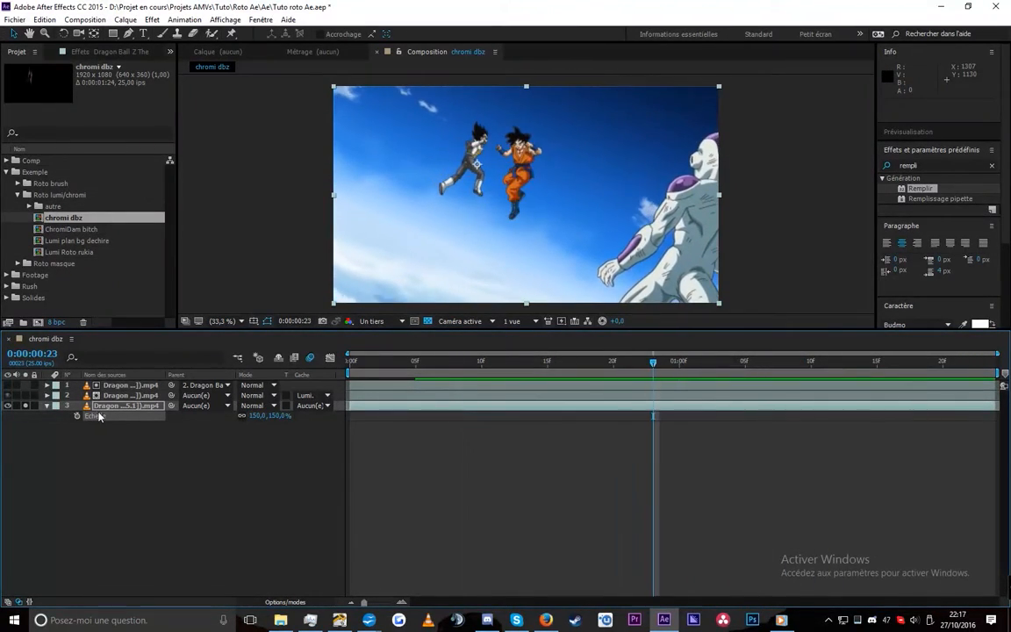
- Turn off solo on the bottom Dragon Ball layer, hide the finished layers from the timeline, and duplicate the footage
left_click(25, 405)
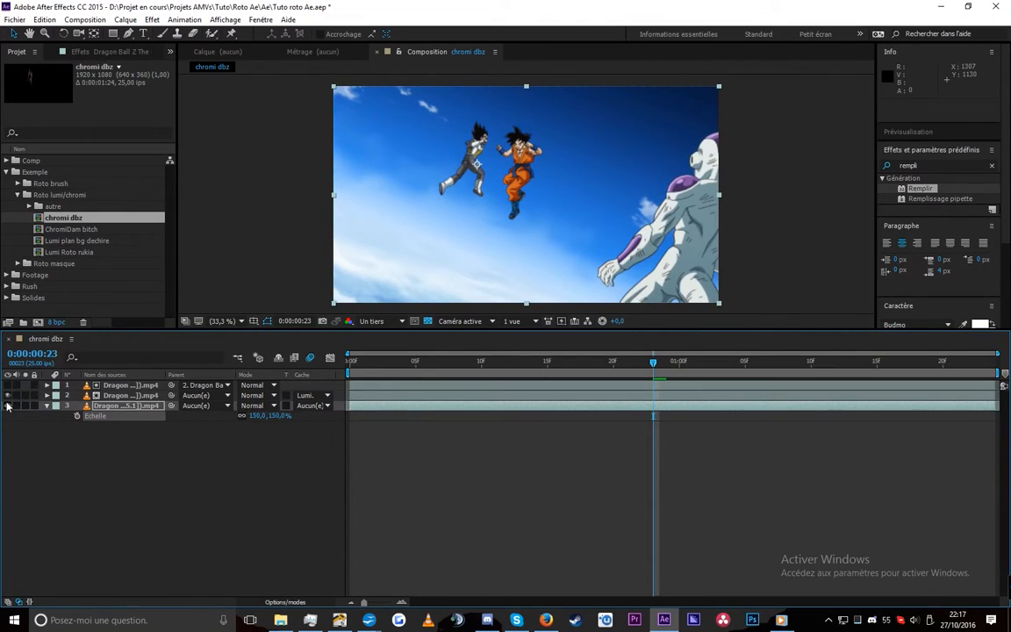
left_click(129, 407)
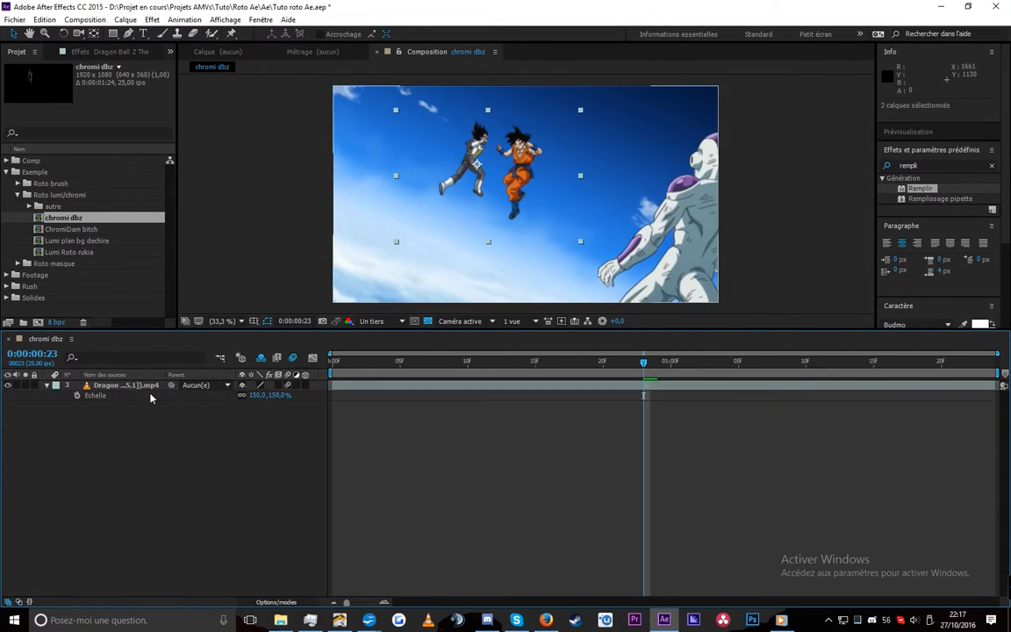
left_click(127, 386)
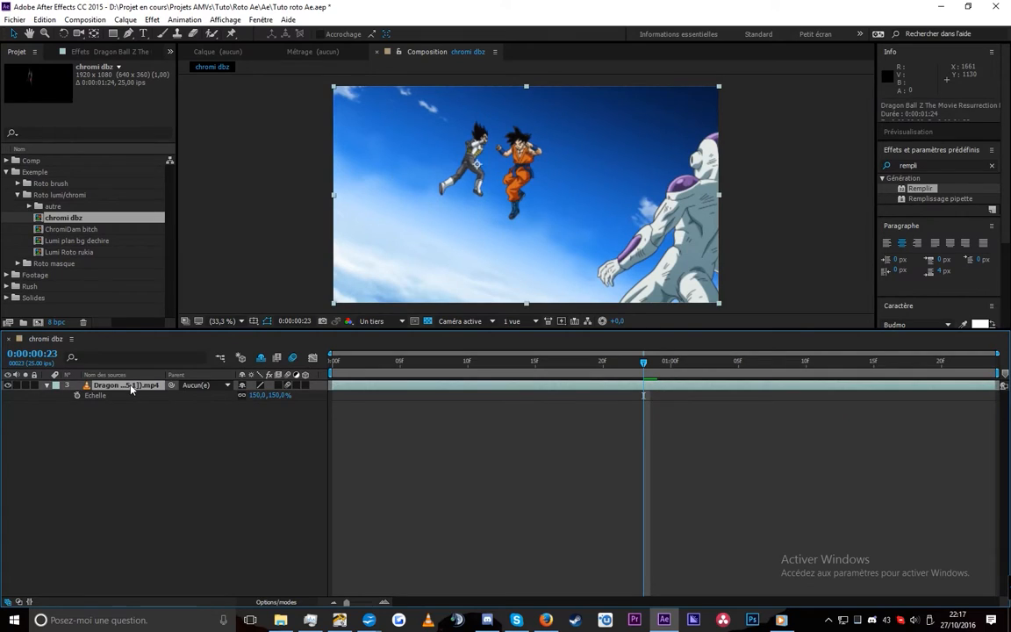
key("ctrl+d")
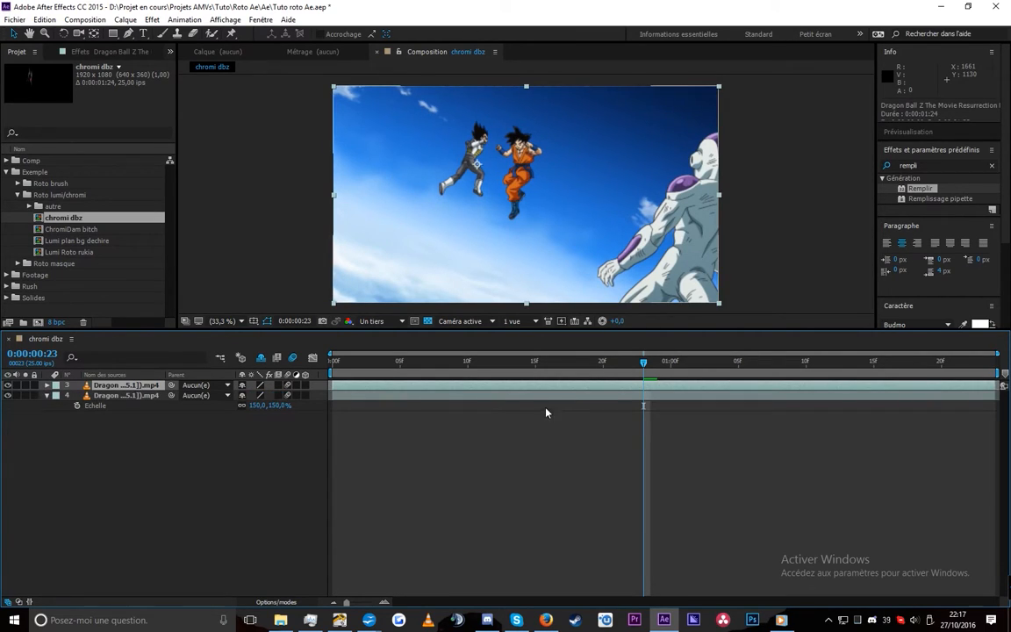
- Apply Keylight (1.2) to the duplicated footage and sample the blue sky near the characters as Screen Colour
left_click_drag(936, 165, 850, 167)
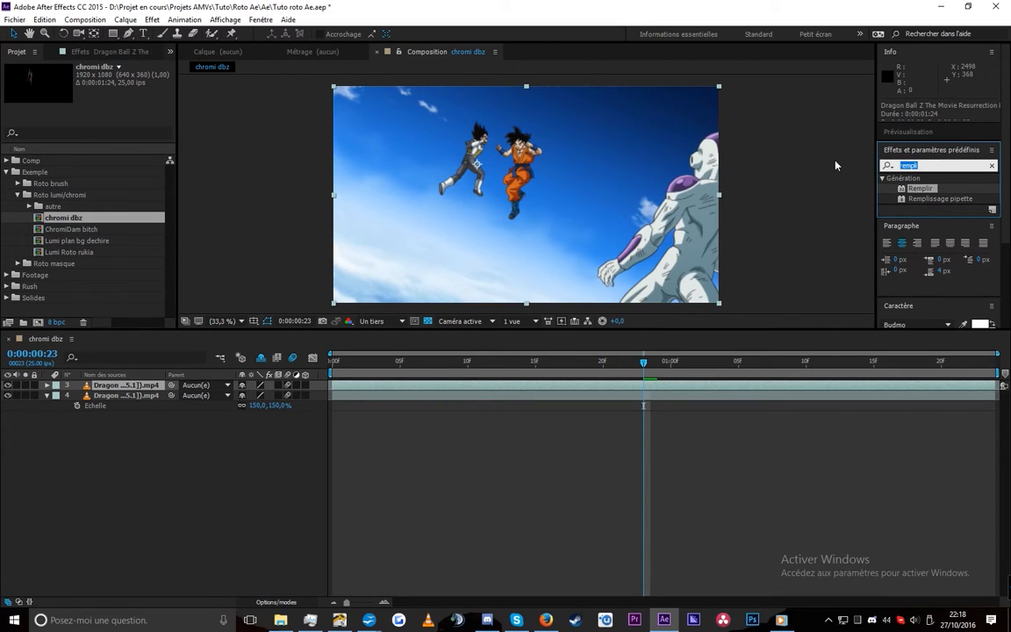
type("key")
left_click_drag(929, 218, 405, 124)
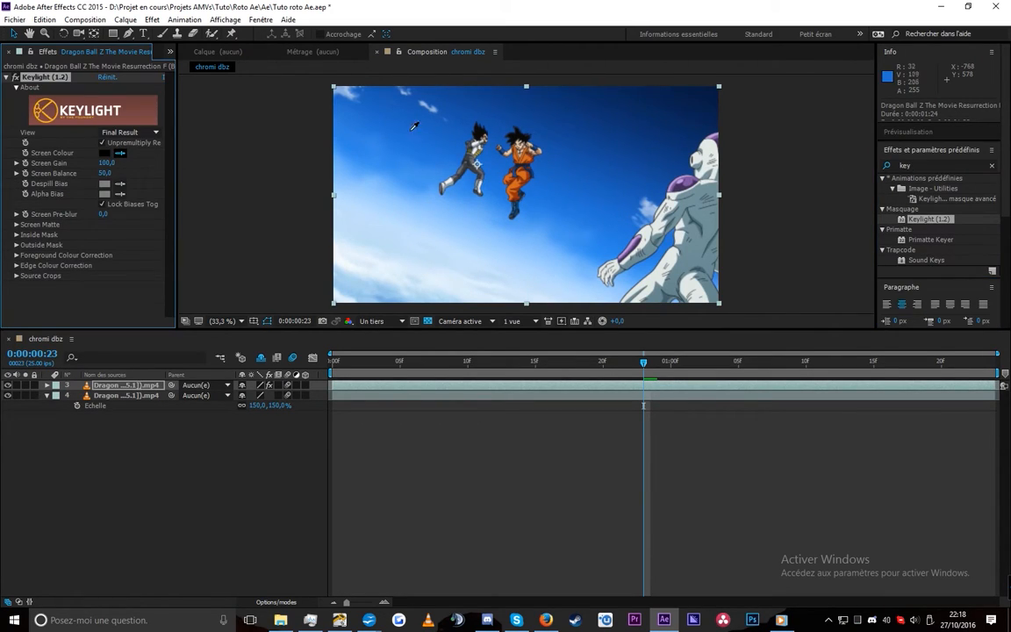
left_click(536, 137)
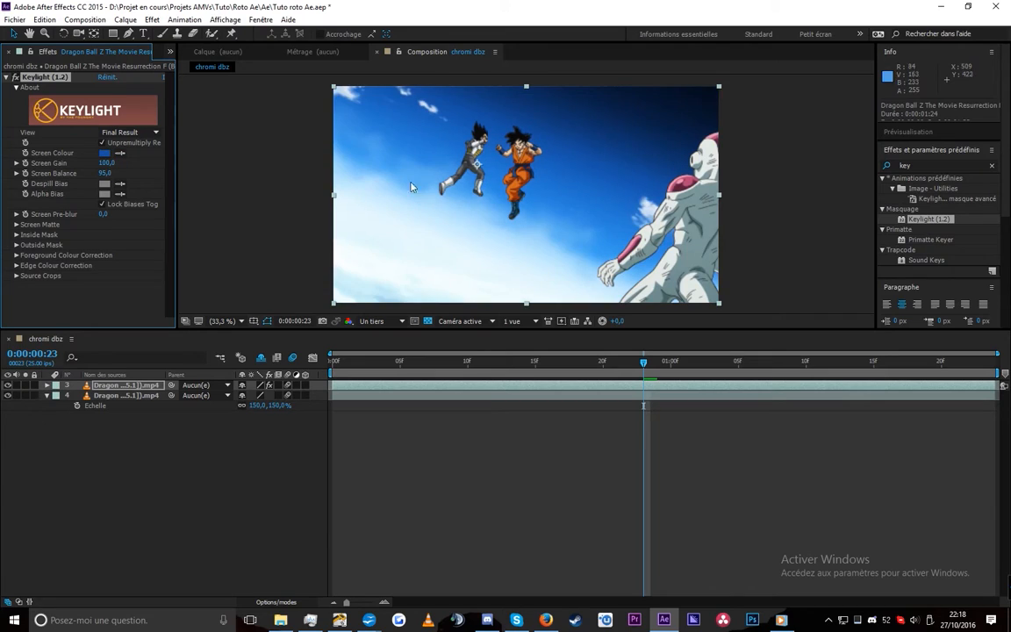
- Set Keylight's view to Screen Matte, solo the keyed layer, and expand the Screen Matte settings
left_click(128, 133)
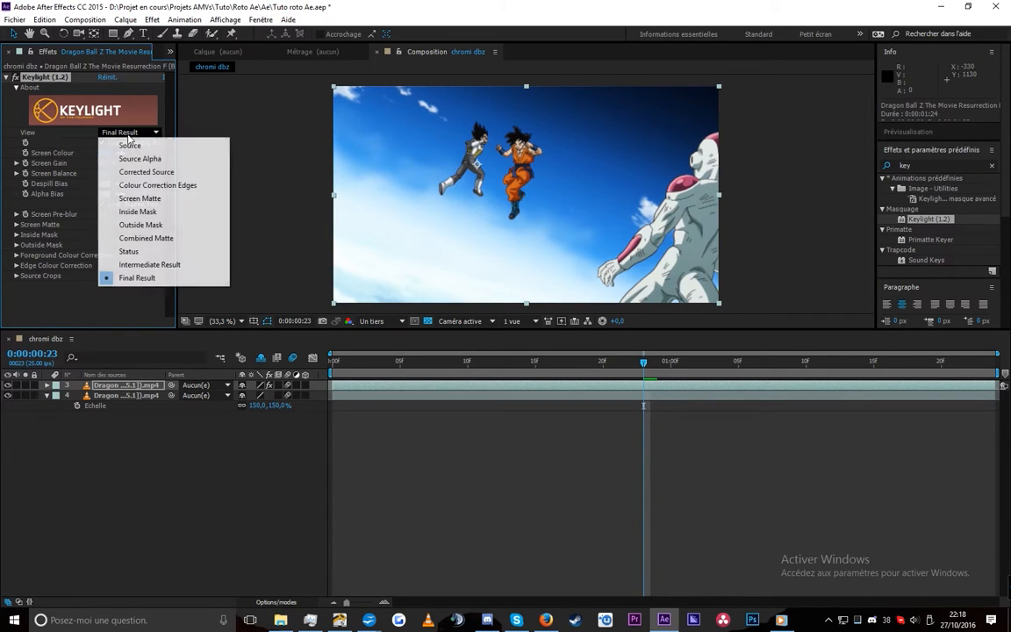
left_click(164, 199)
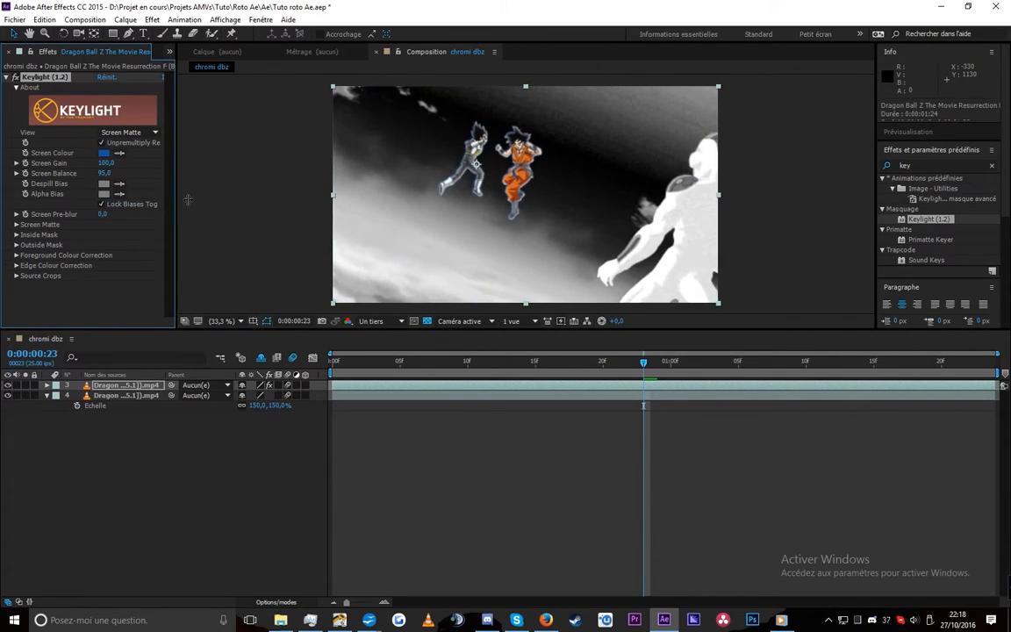
left_click_drag(176, 202, 218, 204)
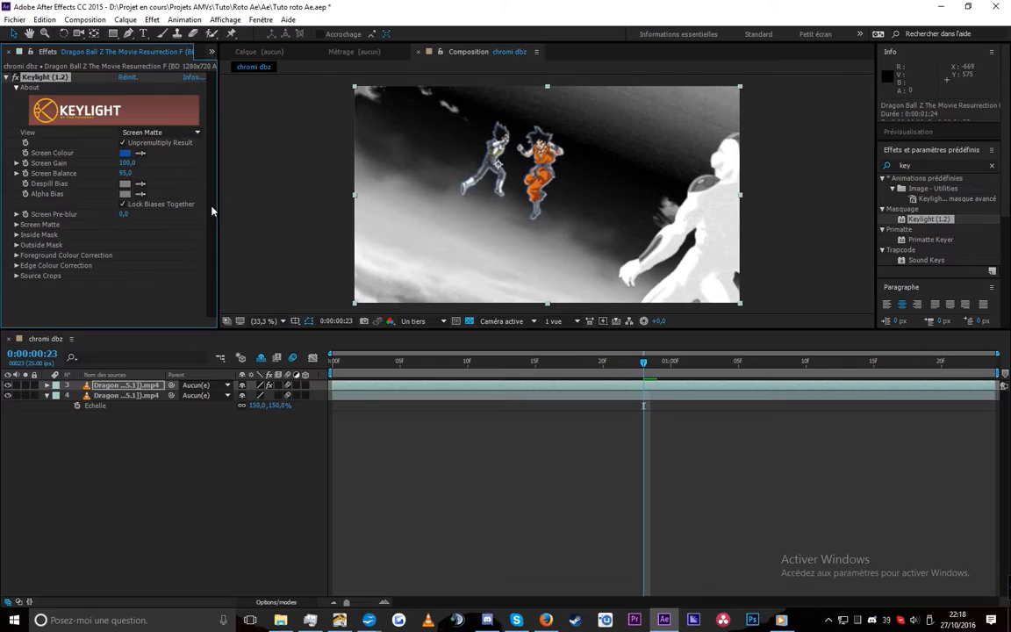
left_click(27, 384)
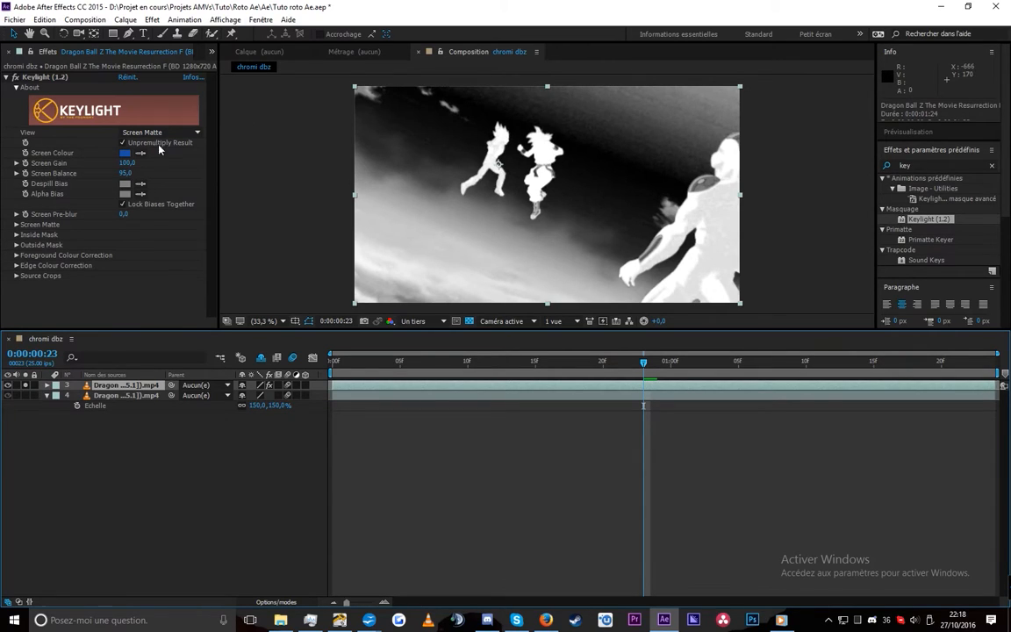
left_click(17, 224)
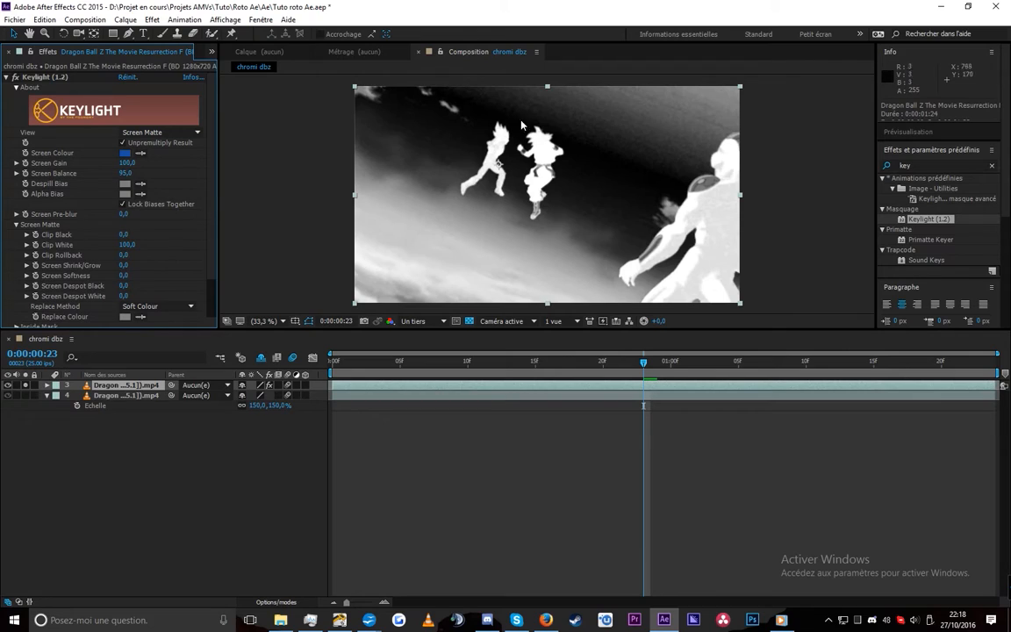
- Draw a rough closed RotoBezier mask around the two fighting characters on the keyed layer
key("g")
left_click(570, 224)
left_click(594, 101)
left_click(489, 102)
left_click(443, 158)
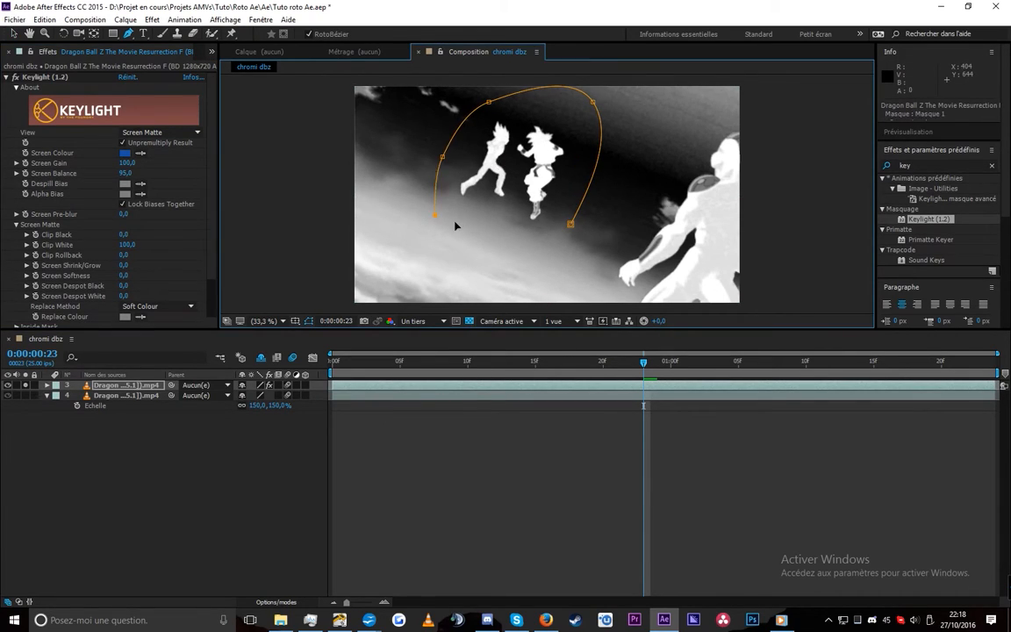
left_click(497, 239)
left_click(562, 235)
left_click(570, 224)
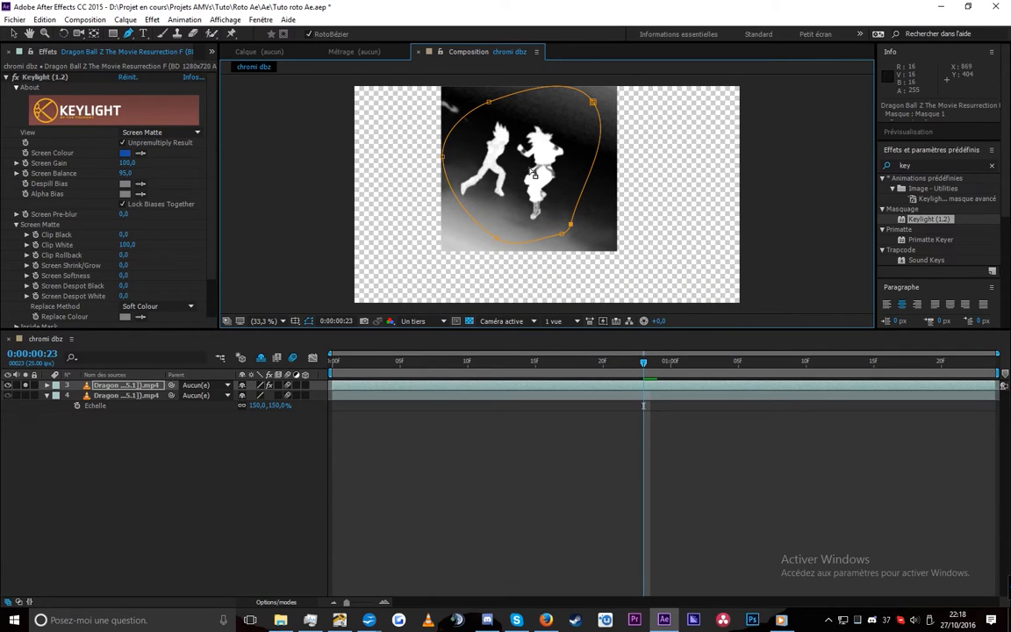
- Undo the rough mask drawn around the two fighting characters
key("ctrl+z")
key("ctrl+z")
key("ctrl+z")
key("ctrl+z")
key("ctrl+z")
key("ctrl+z")
key("ctrl+z")
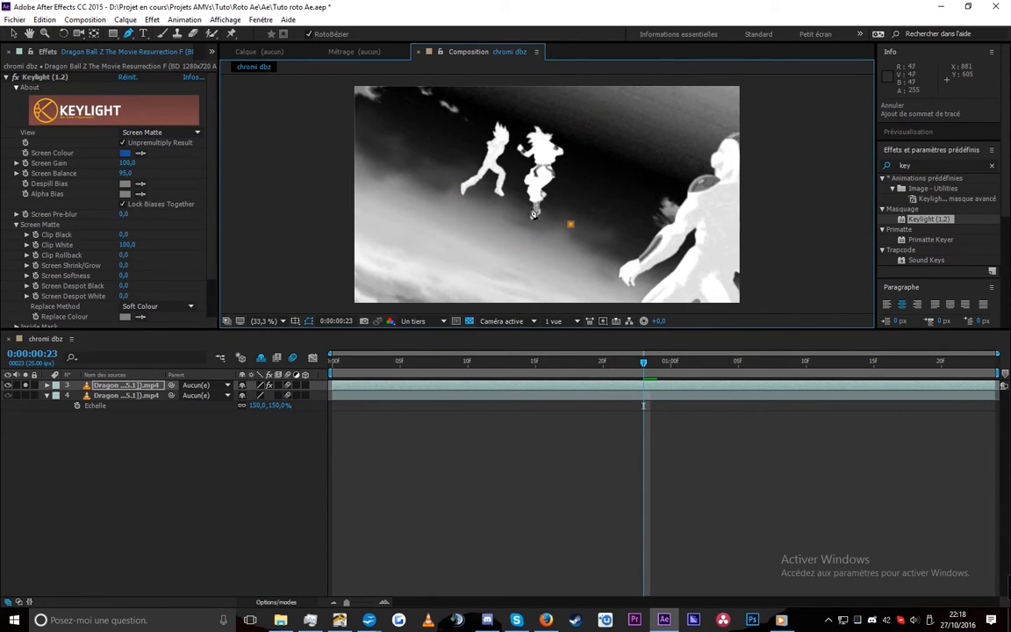
- Adjust Keylight's Clip Black to strengthen the black-and-white contrast of the Screen Matte
mouse_move(123, 234)
left_mouse_down()
mouse_move(138, 233)
mouse_move(121, 246)
left_mouse_up()
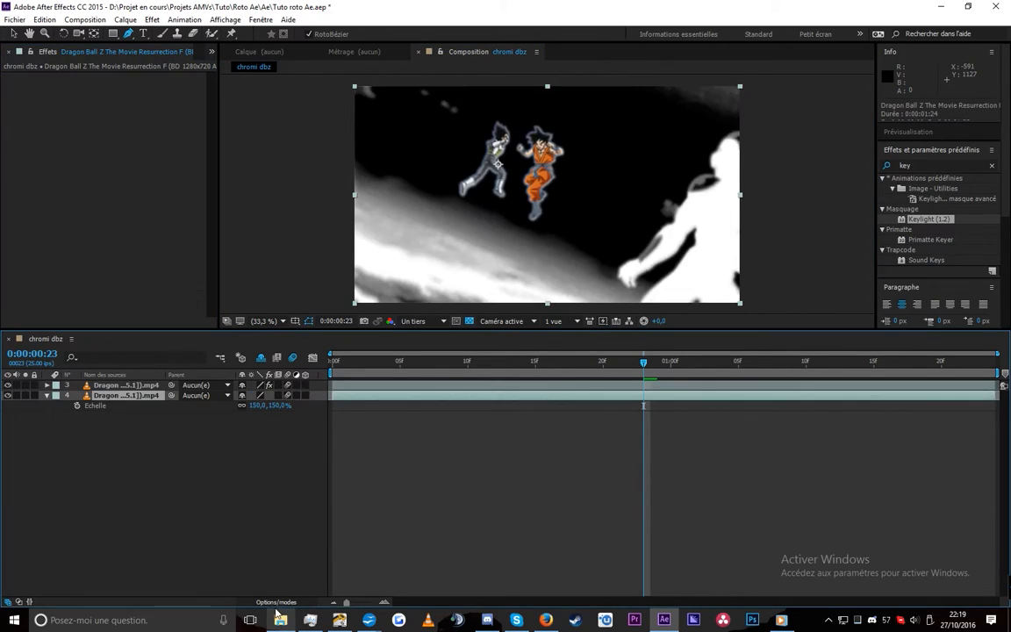
- Show the timeline's mode columns and set the original footage's track matte to the luminance of the keyed layer
left_click(267, 602)
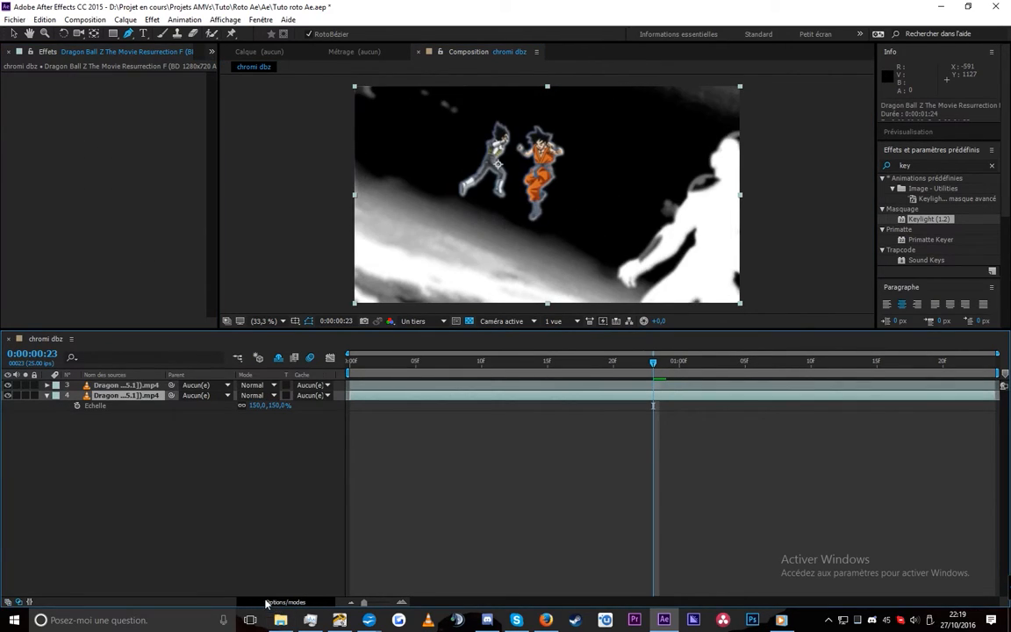
left_click(264, 602)
left_click(283, 602)
left_click(283, 602)
left_click(283, 603)
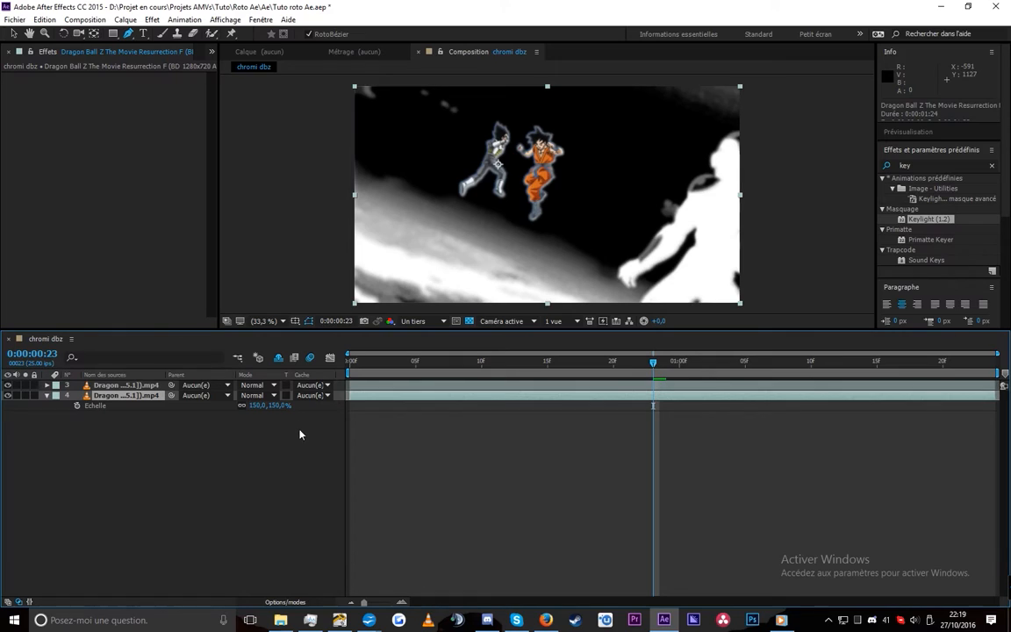
left_click(146, 398)
left_click(318, 396)
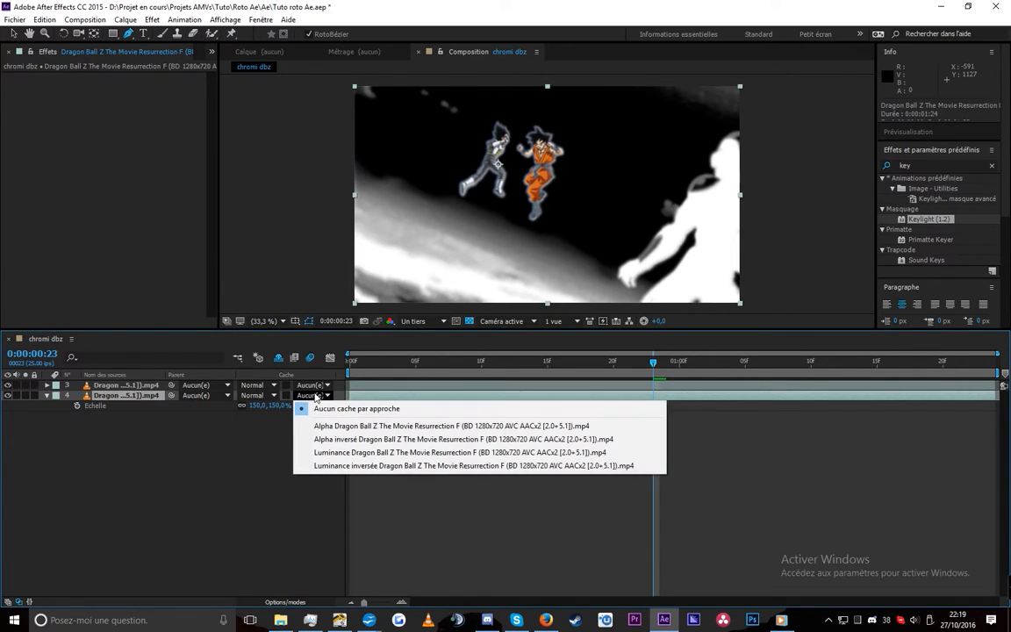
left_click(393, 453)
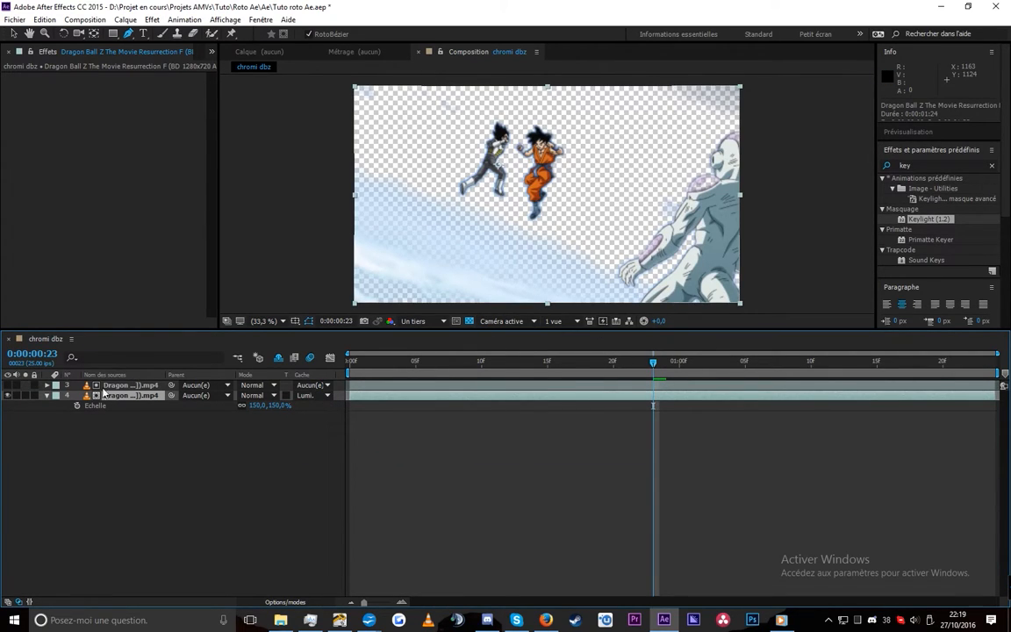
- View the keyed matte layer on its own, then hide it again to compare the matted footage
left_click(8, 385)
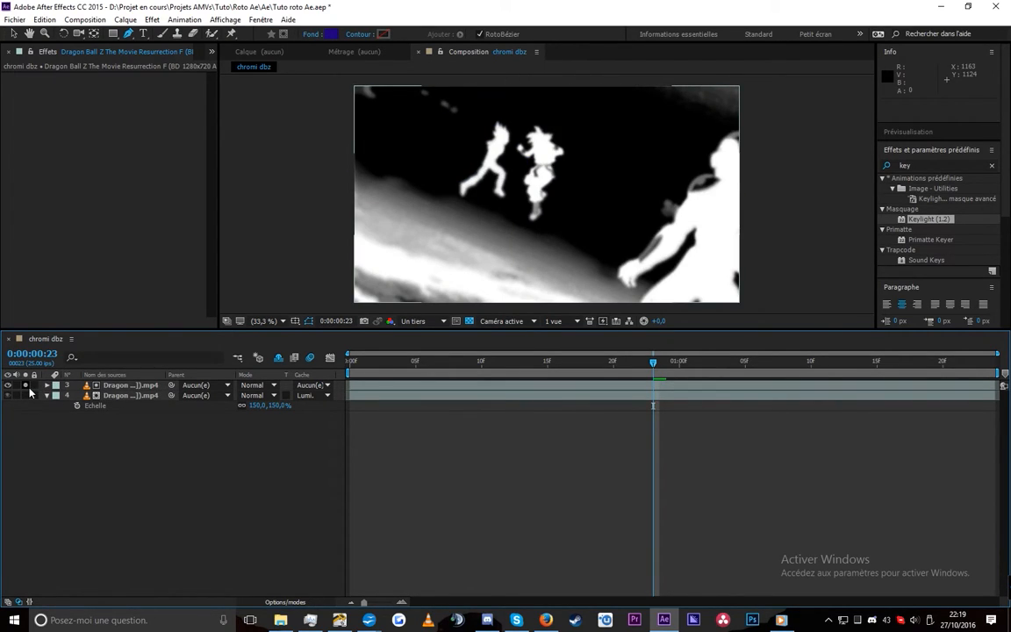
left_click(26, 386)
left_click(8, 387)
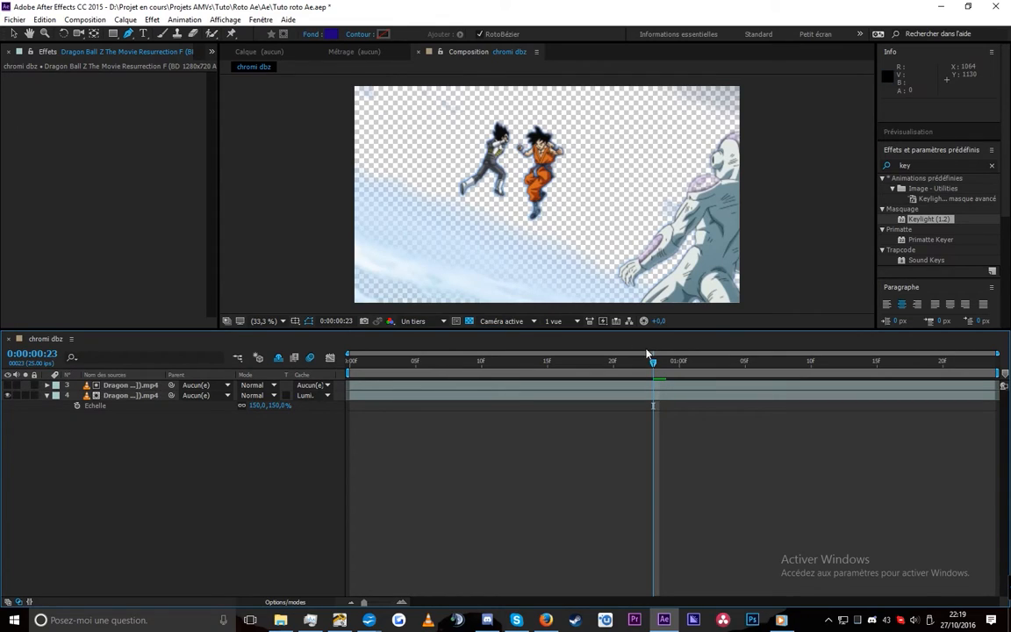
- Move to 0:00:00:20 and add an adjustment layer to the chromi dbz composition
left_click_drag(647, 354, 613, 364)
right_click(693, 441)
mouse_move(725, 448)
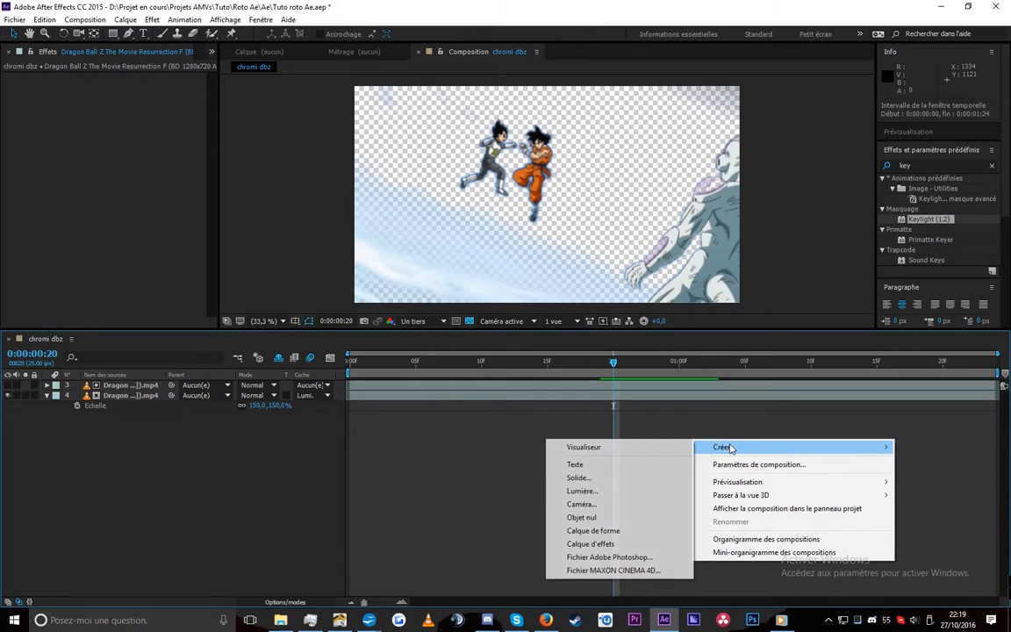
left_click(612, 545)
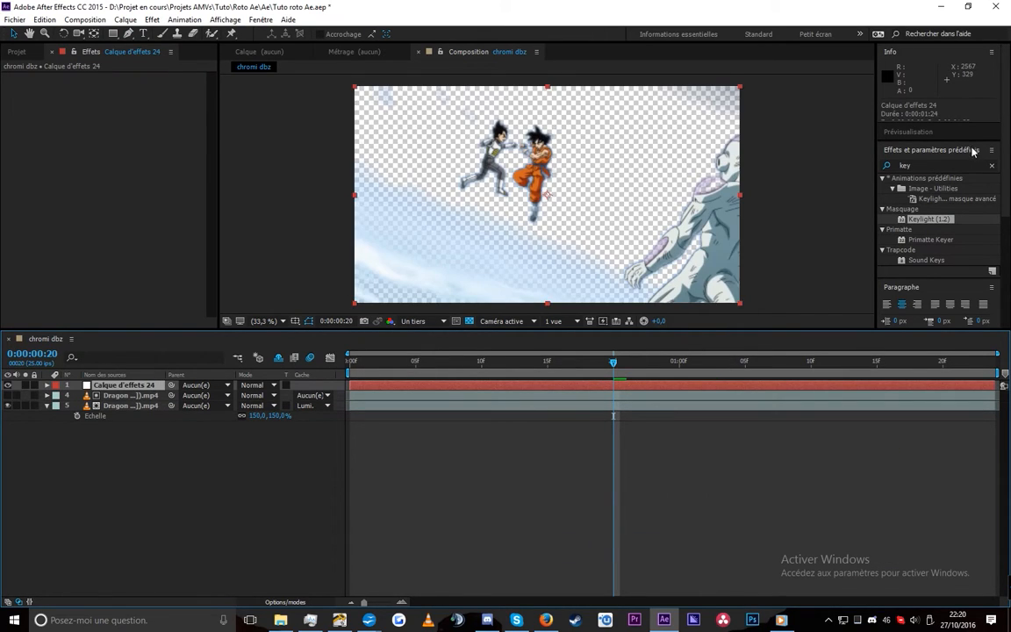
- Apply the Teinte/Saturation effect to the adjustment layer and strongly lower the saturation of its Bleus channel
left_click(973, 151)
type("teinte")
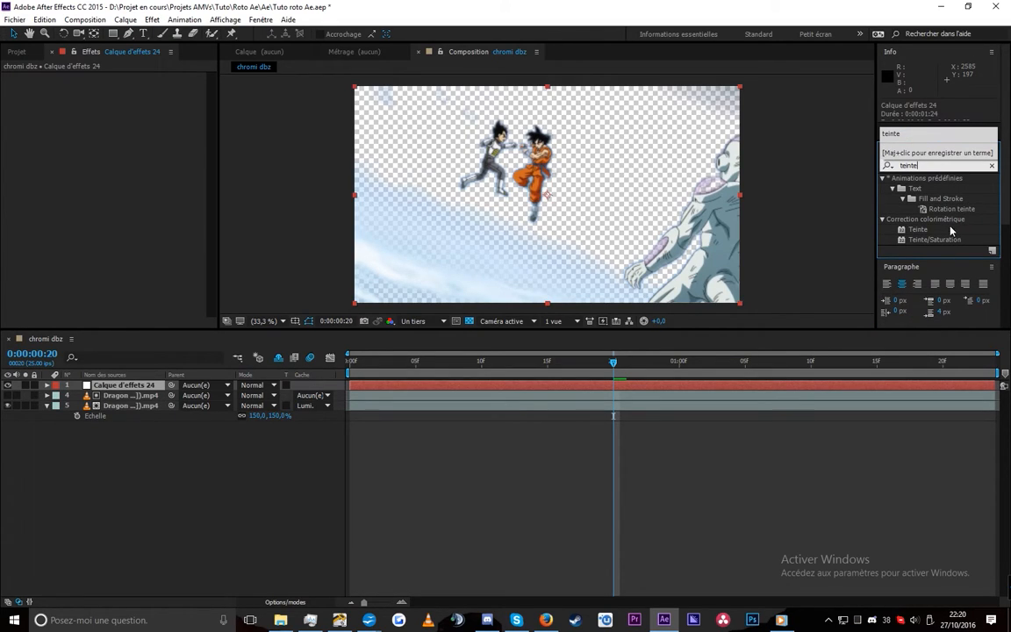
double_click(935, 240)
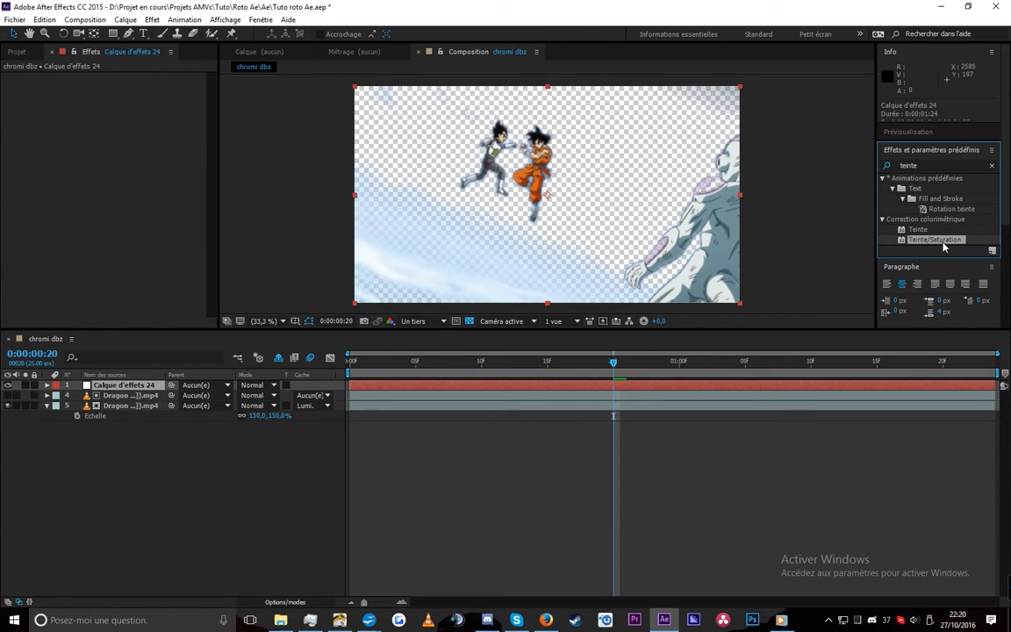
left_click(154, 87)
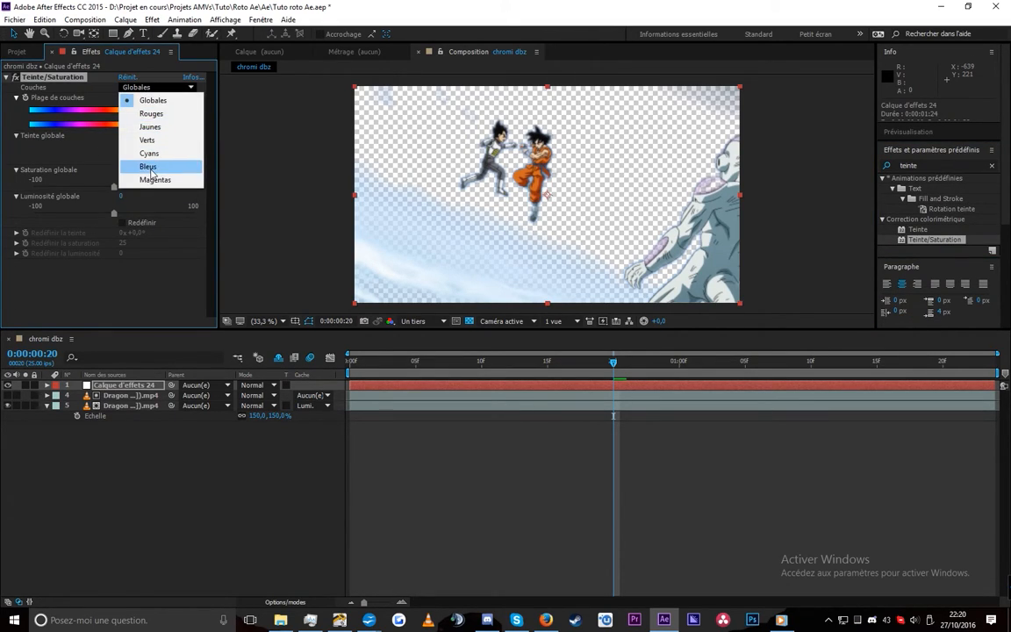
left_click(147, 166)
left_click_drag(87, 194, 3, 188)
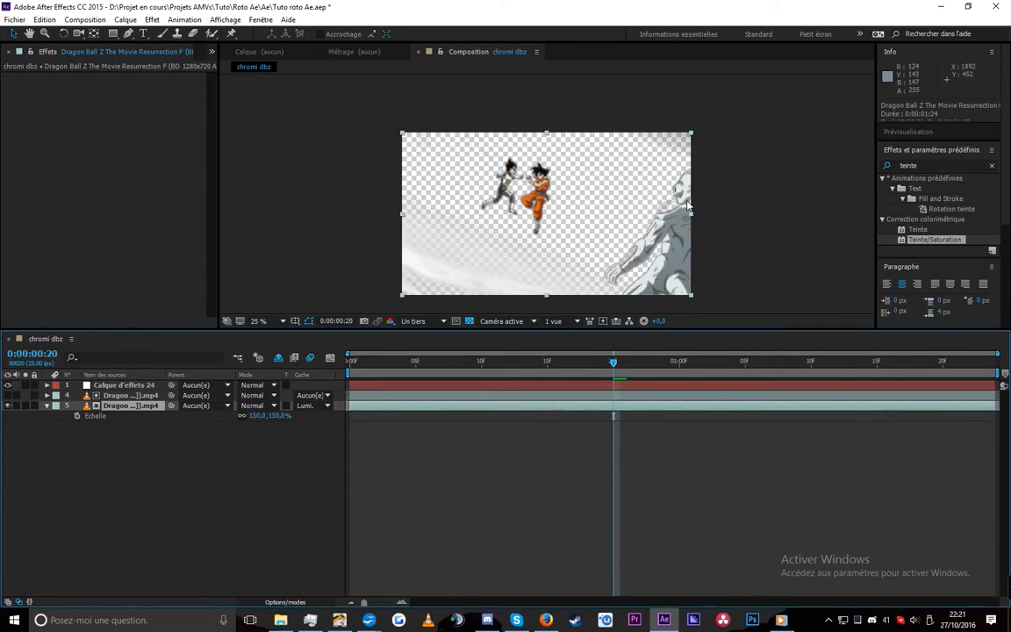
- Create a full-frame FF0000 red solid and place it beneath the matted footage as a background
right_click(546, 384)
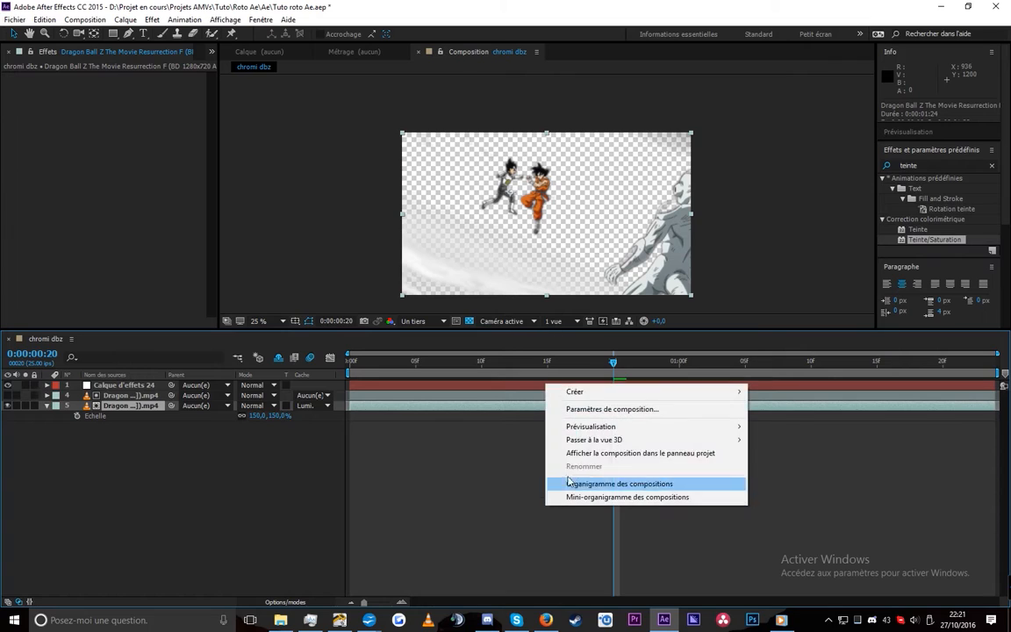
mouse_move(713, 388)
left_click(779, 422)
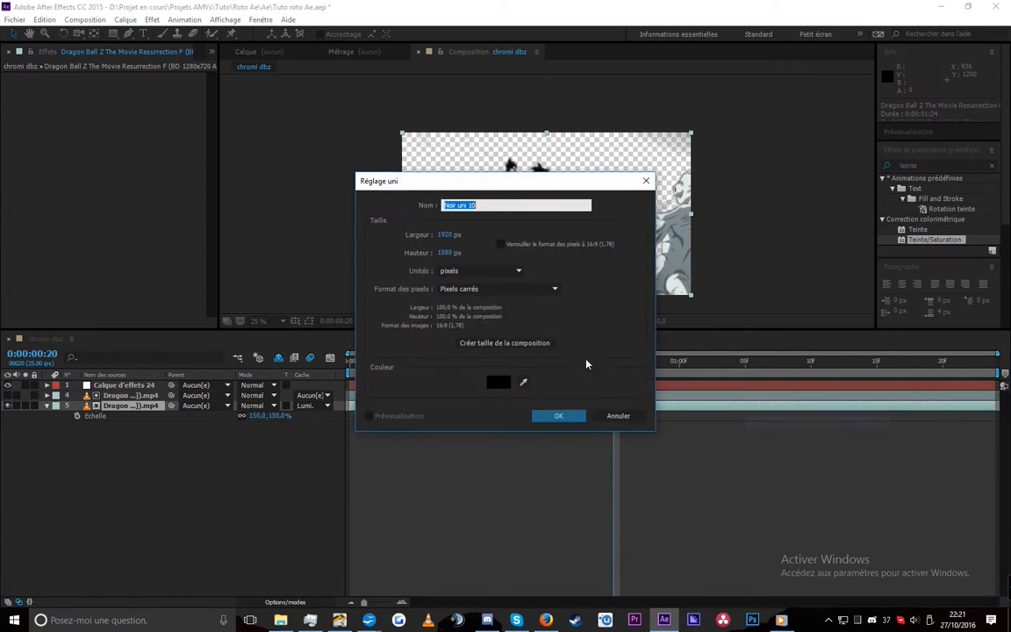
left_click(498, 383)
type("FF0000")
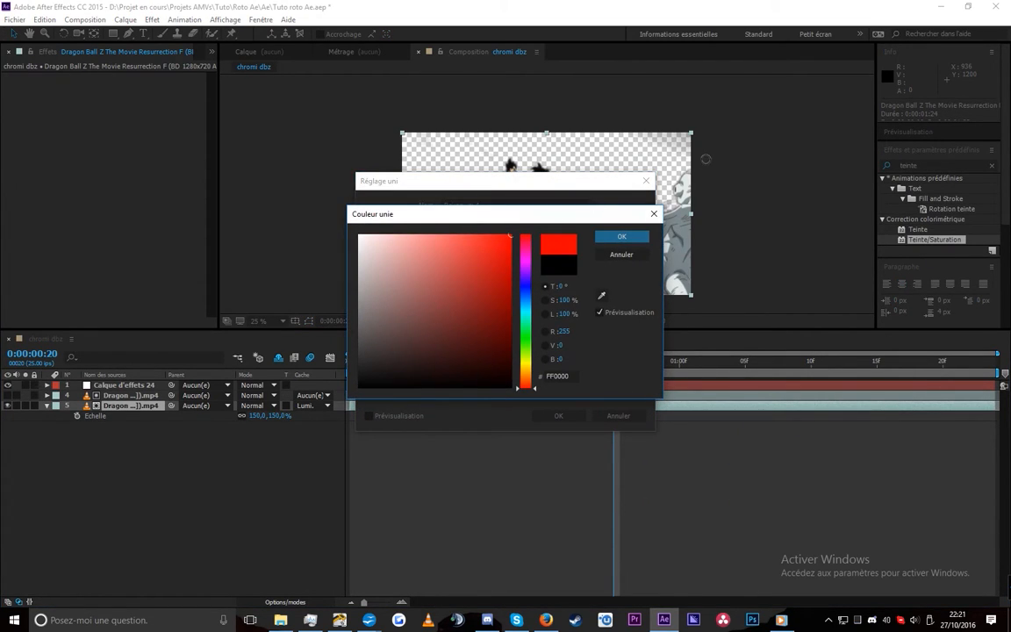
left_click(644, 233)
left_click(544, 415)
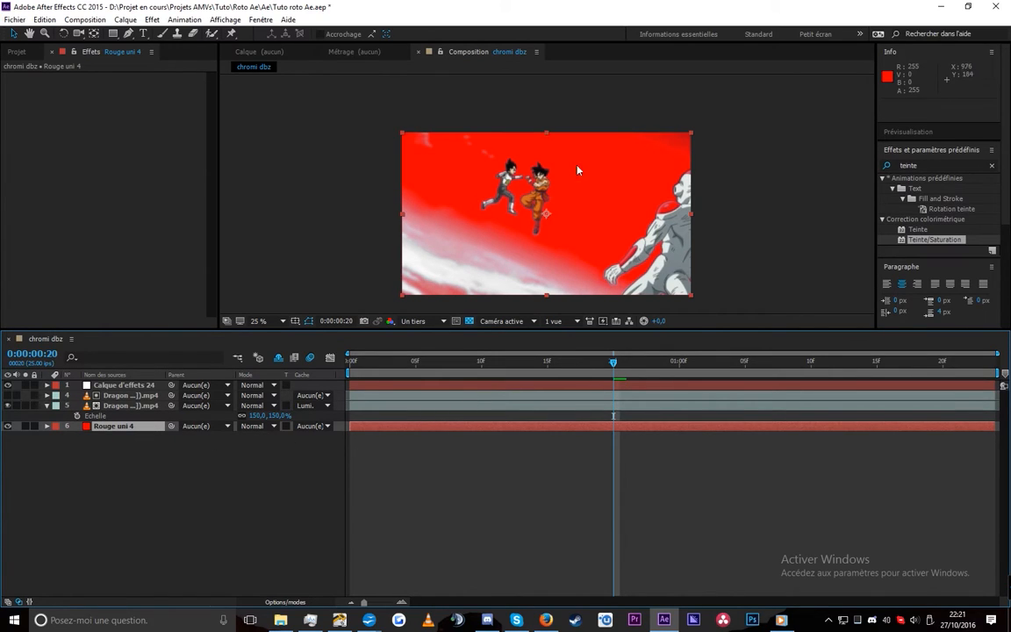
- At 0:00:00:21, draw a closed RotoBézier mask loosely around the two fighters on the matted footage layer
left_click_drag(540, 360, 494, 361)
left_click_drag(487, 399, 627, 414)
left_click(586, 406)
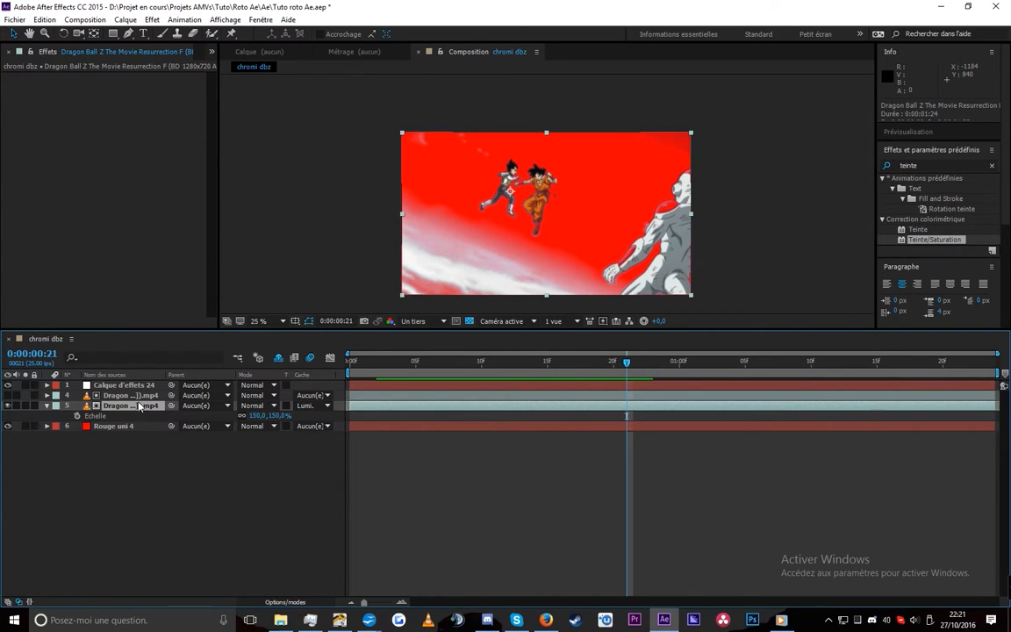
key("g")
left_click(566, 242)
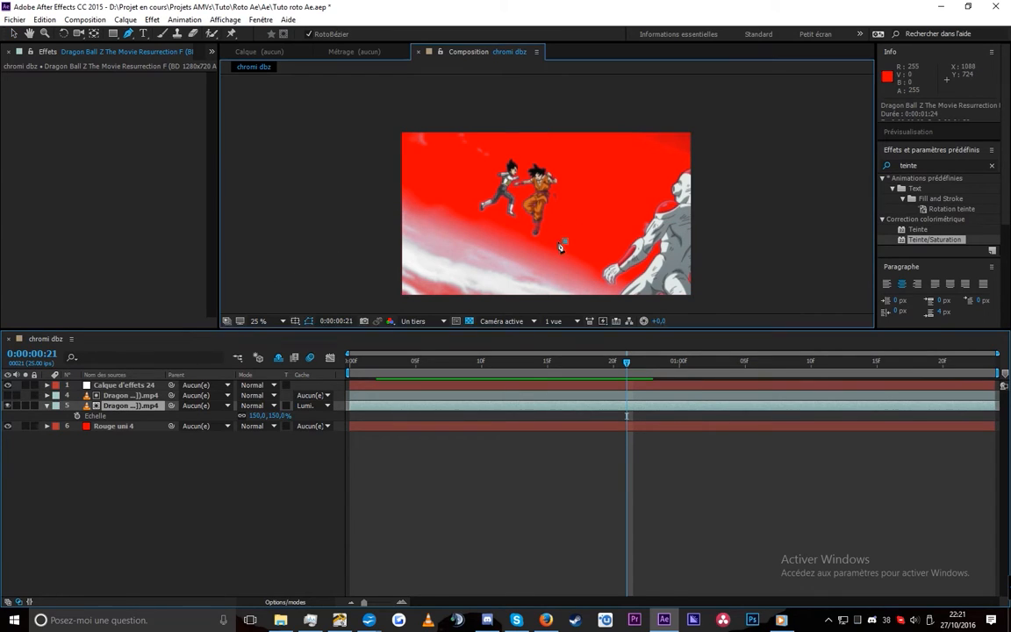
left_click(514, 241)
left_click(449, 211)
left_click(470, 167)
left_click(503, 157)
left_click(555, 152)
left_click(586, 189)
left_click(565, 242)
- Feather the fighters' mask by 22 pixels and check the cutout back at 0:00:00:19
key("m")
key("m")
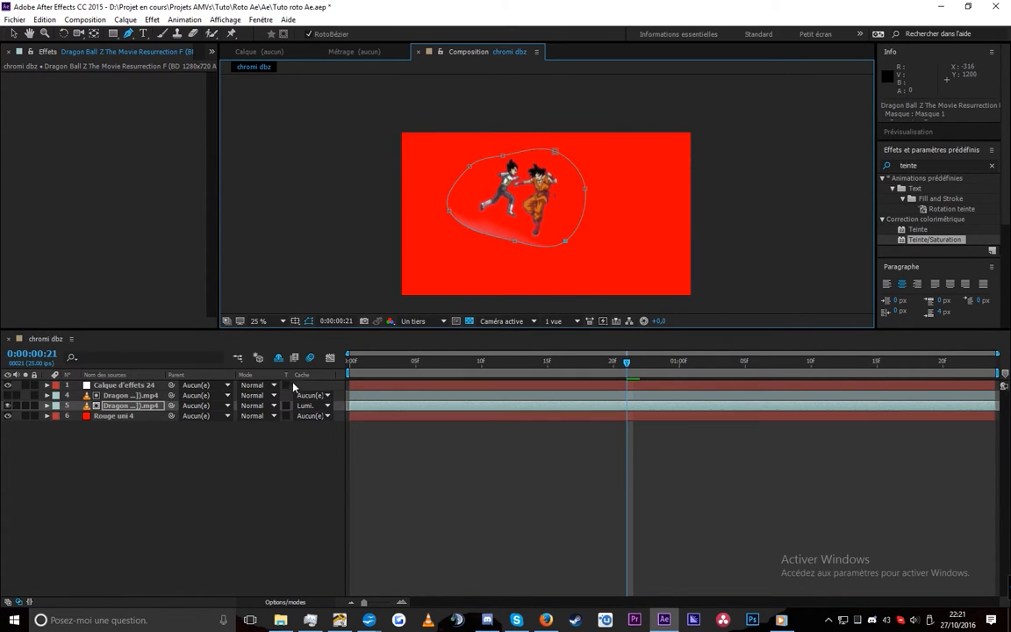
left_click_drag(270, 437, 282, 438)
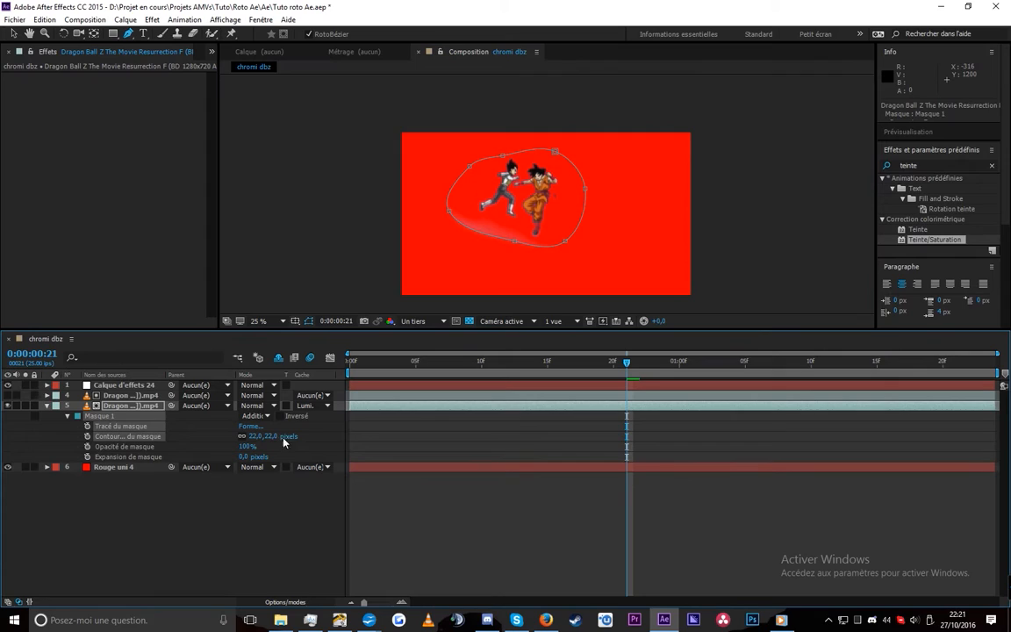
left_click(545, 476)
left_click(560, 539)
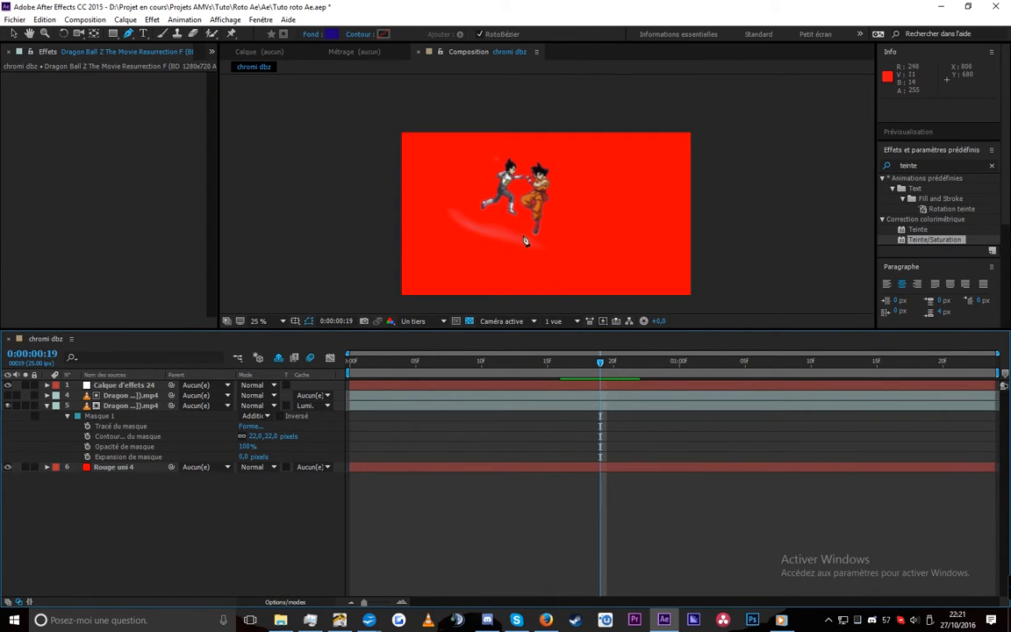
mouse_move(615, 360)
left_mouse_down()
mouse_move(566, 358)
mouse_move(689, 361)
mouse_move(508, 373)
mouse_move(747, 373)
mouse_move(542, 374)
mouse_move(602, 365)
left_mouse_up()
scroll(28, 48, "up", 1)
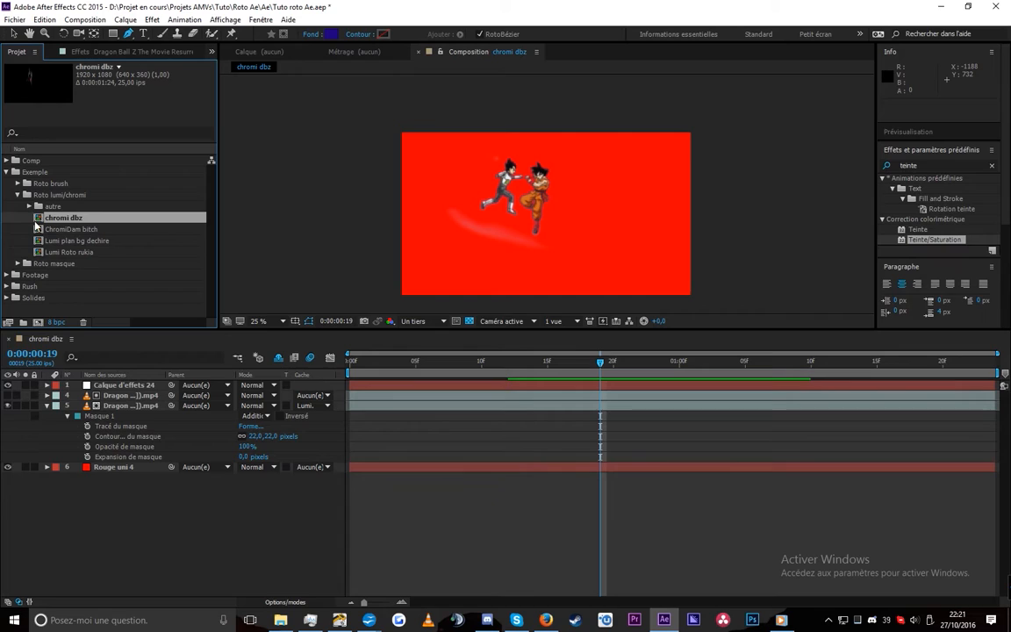
- Open the ChromiDam bitch composition in place of chromi dbz and compare the original and keyed Gangsta clips at 0:00:18:13
double_click(39, 229)
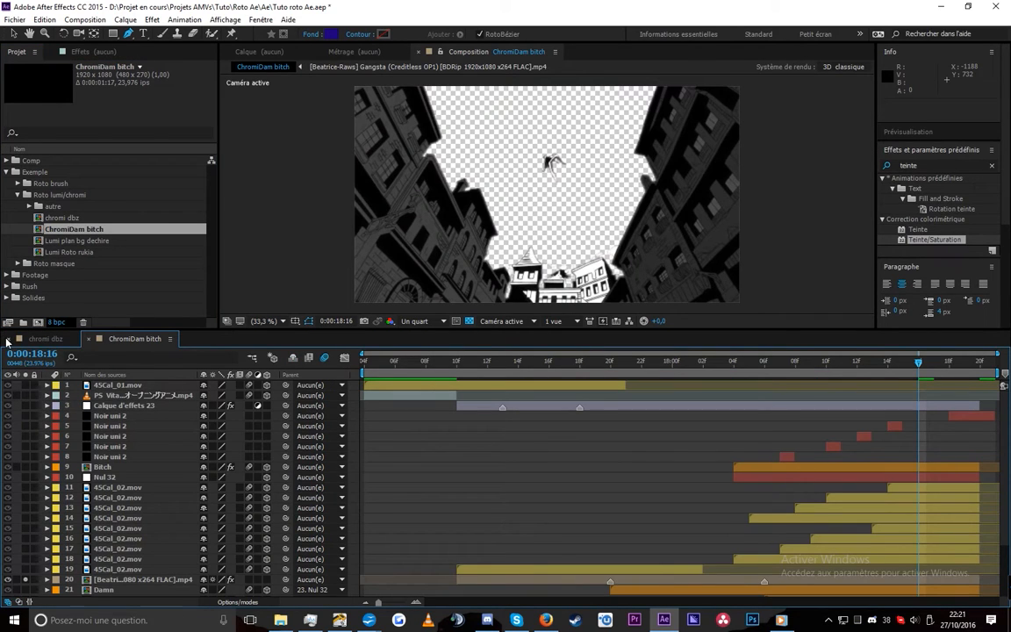
left_click(7, 341)
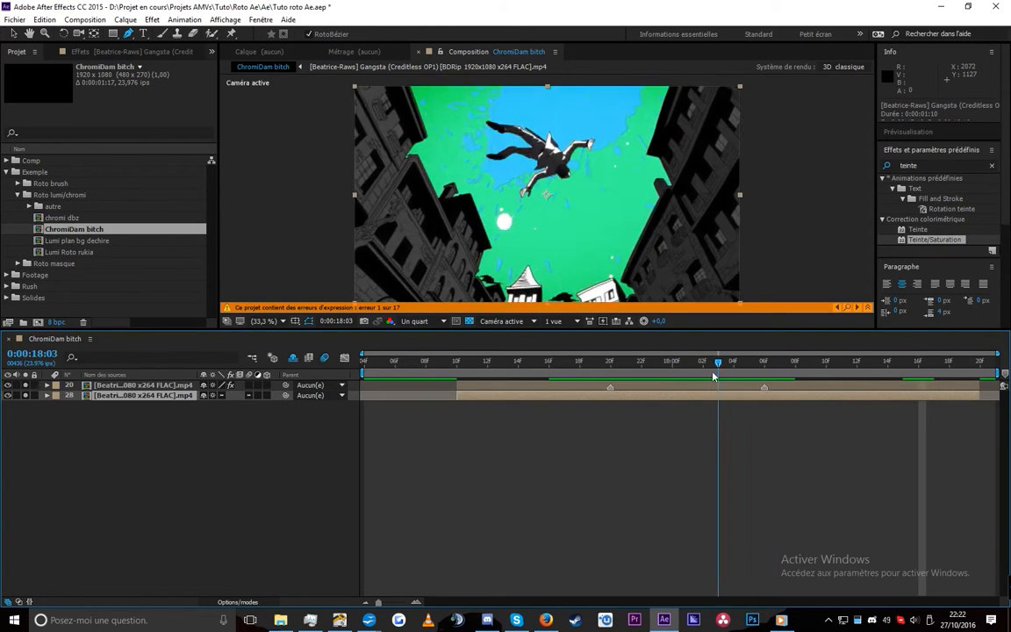
left_click_drag(718, 379, 869, 386)
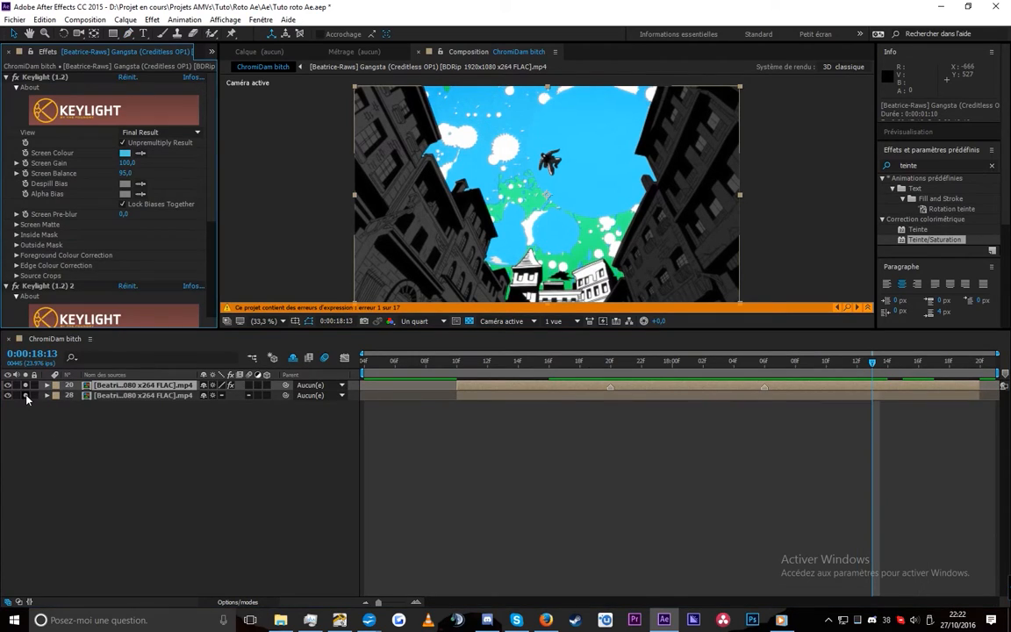
left_click(26, 396)
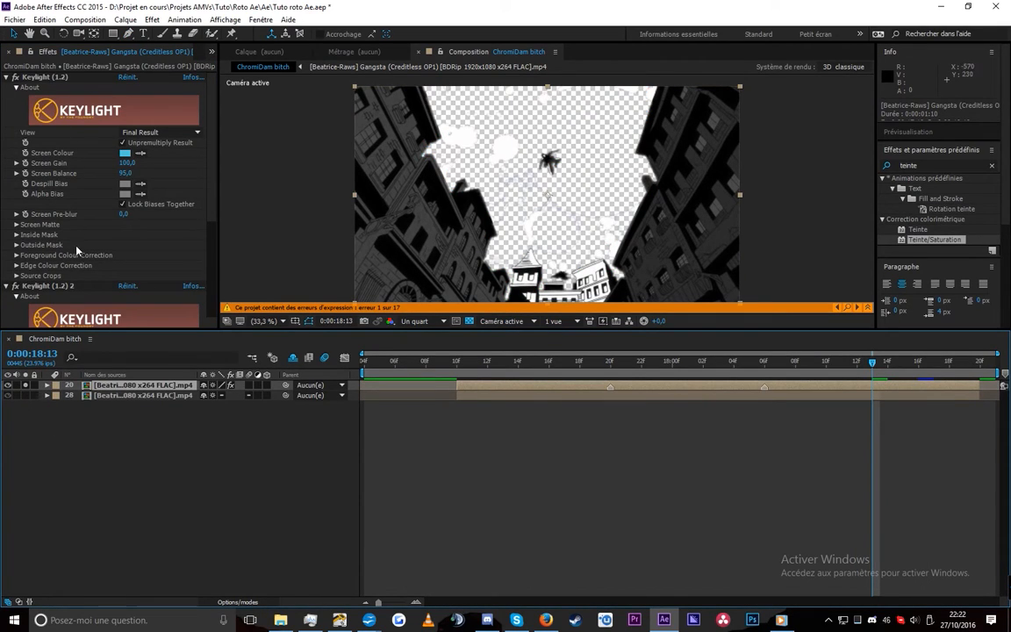
scroll(76, 250, "down", 4)
- Scrub through the full ChromiDam bitch composition around 0:00:18:13 to examine the lettering composited with the keyed footage
mouse_move(871, 367)
left_mouse_down()
mouse_move(470, 367)
mouse_move(742, 373)
mouse_move(718, 385)
mouse_move(829, 369)
mouse_move(760, 369)
mouse_move(840, 369)
mouse_move(536, 360)
mouse_move(876, 361)
left_mouse_up()
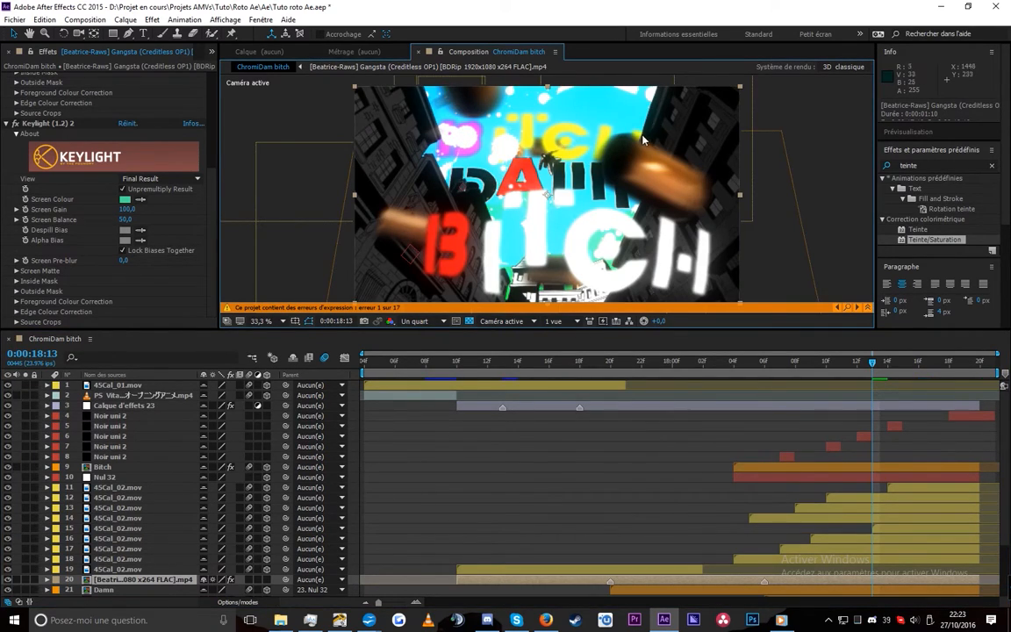
key("Page_Up")
left_click_drag(763, 362, 850, 372)
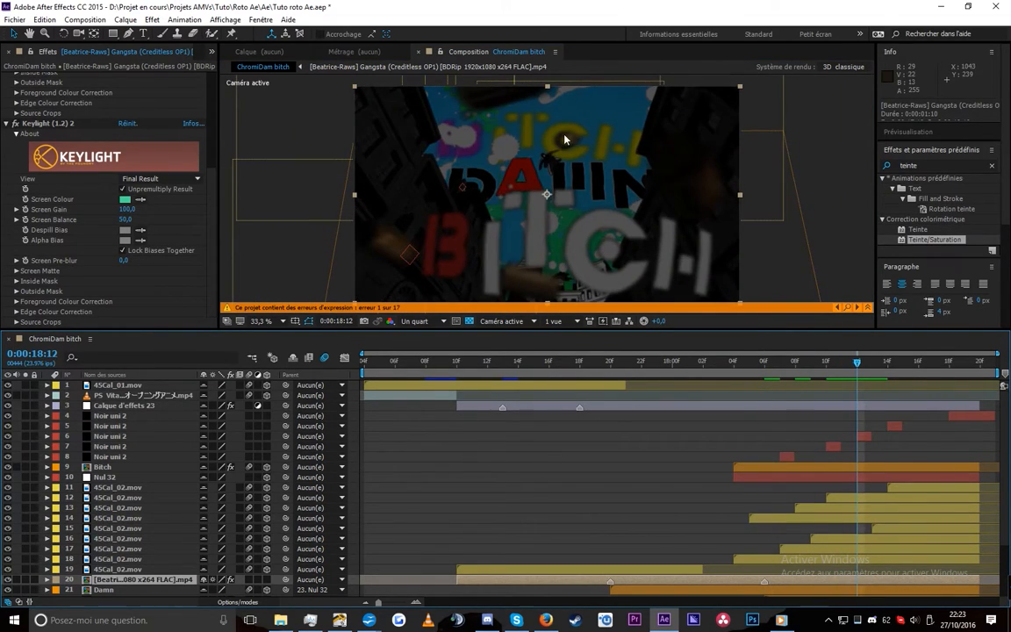
left_click(875, 363)
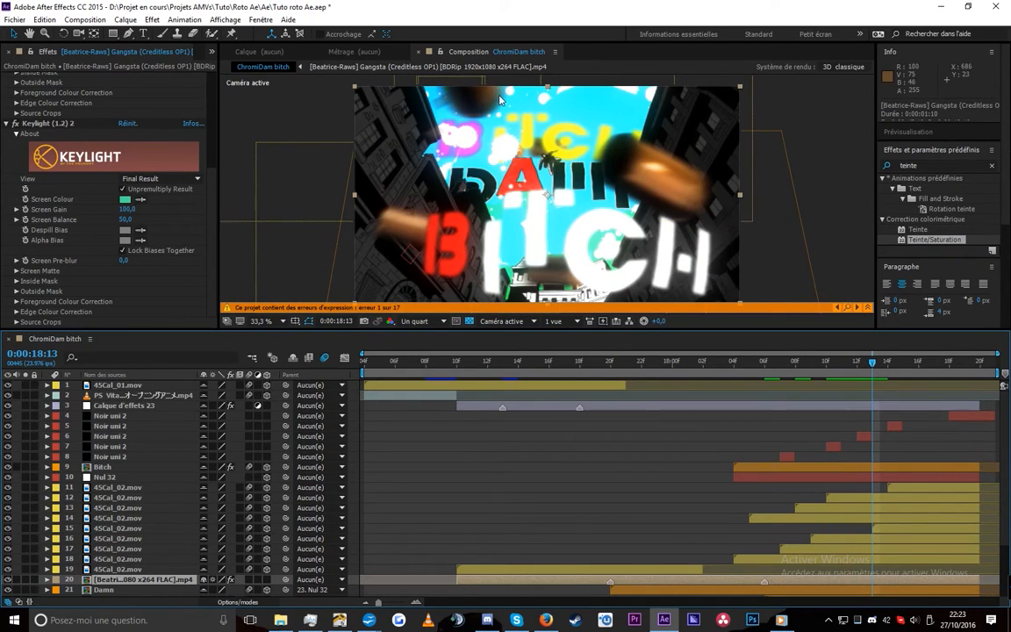
- Reopen chromi dbz, display its keyed luminance matte layer for inspection, and close the composition again
left_click(15, 53)
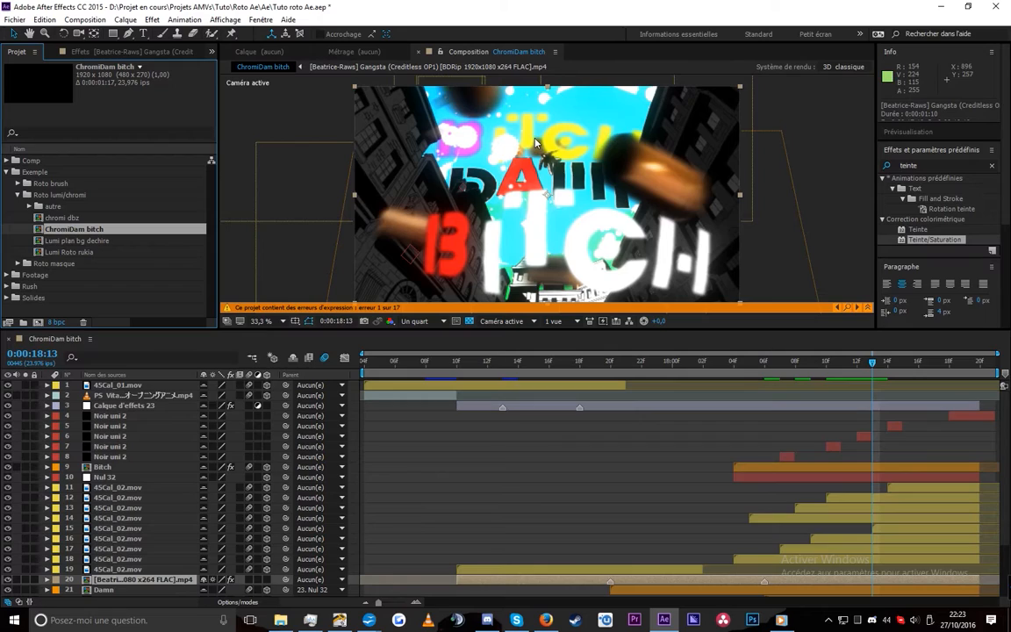
left_click(39, 252)
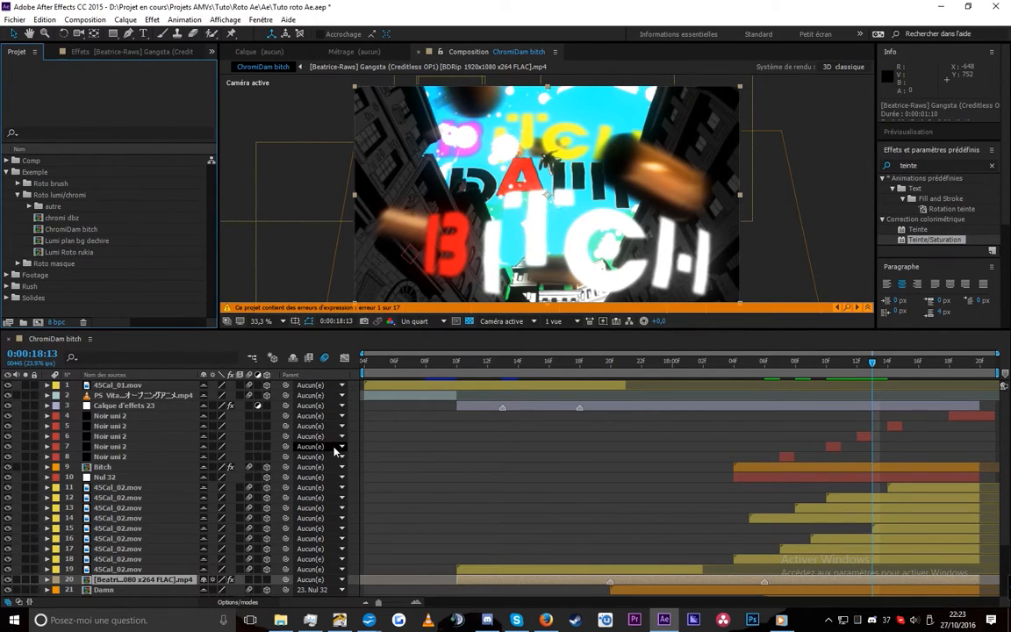
key("F4")
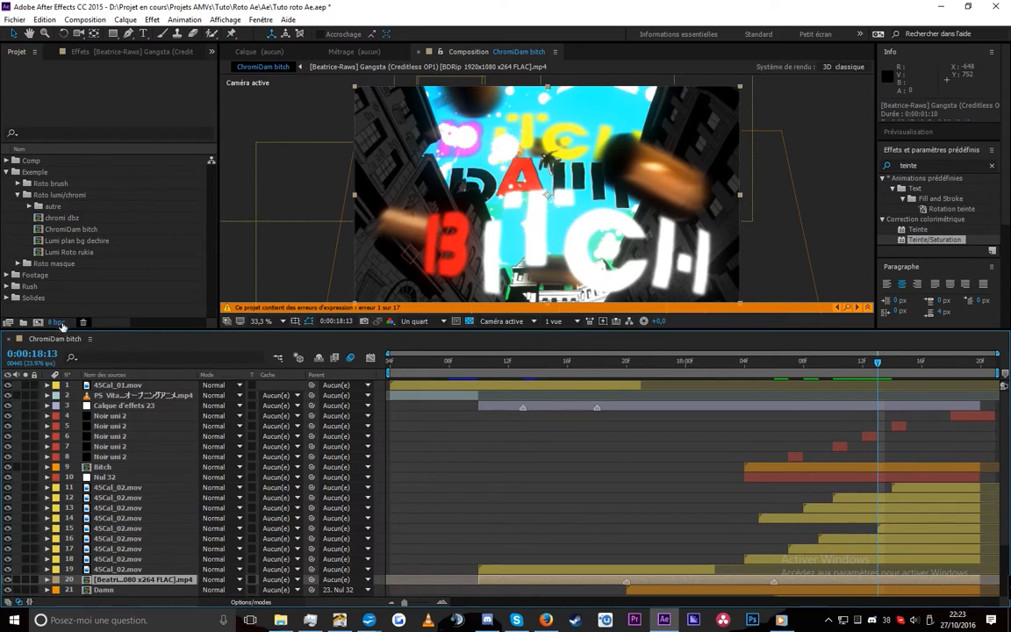
double_click(39, 219)
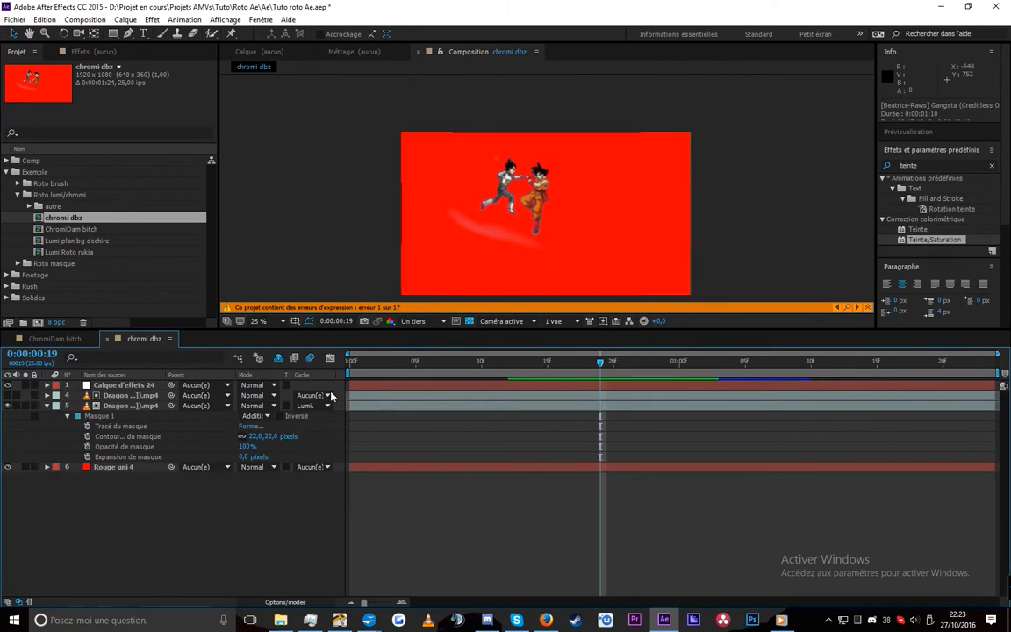
left_click(132, 395)
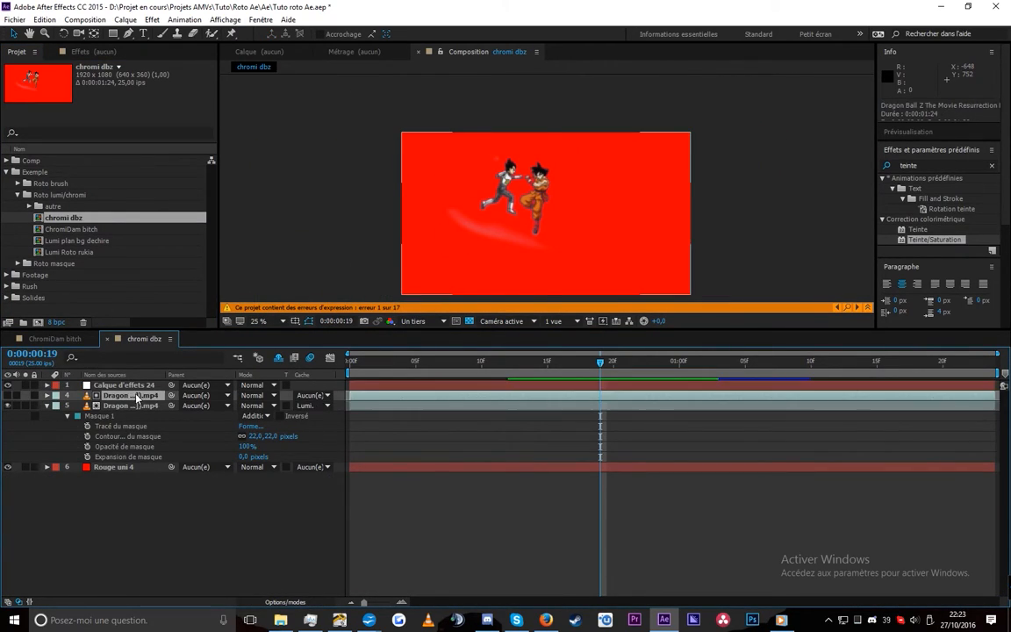
left_click(9, 396)
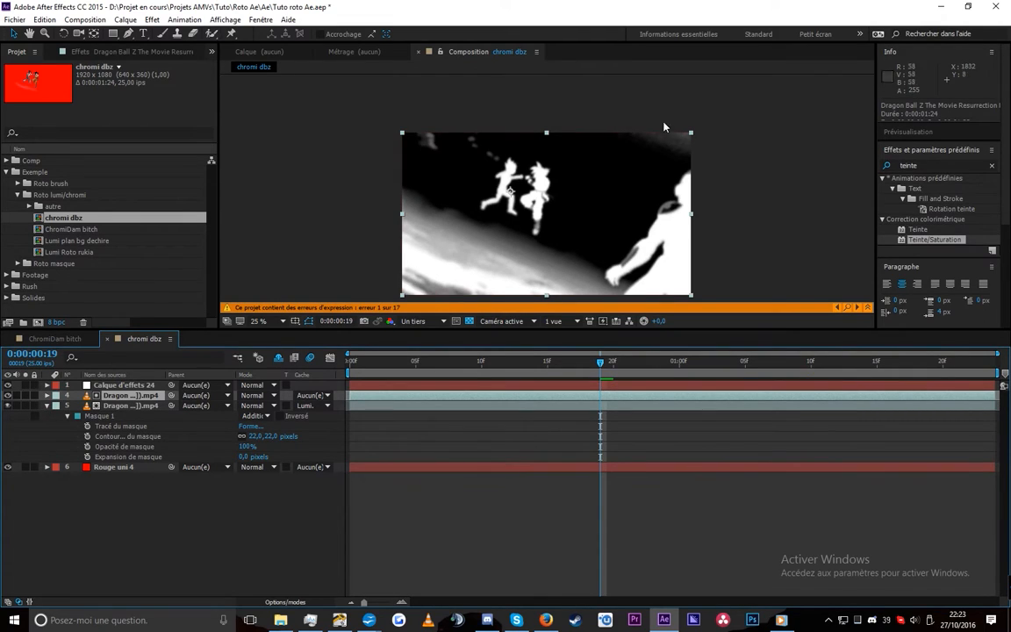
left_click(108, 339)
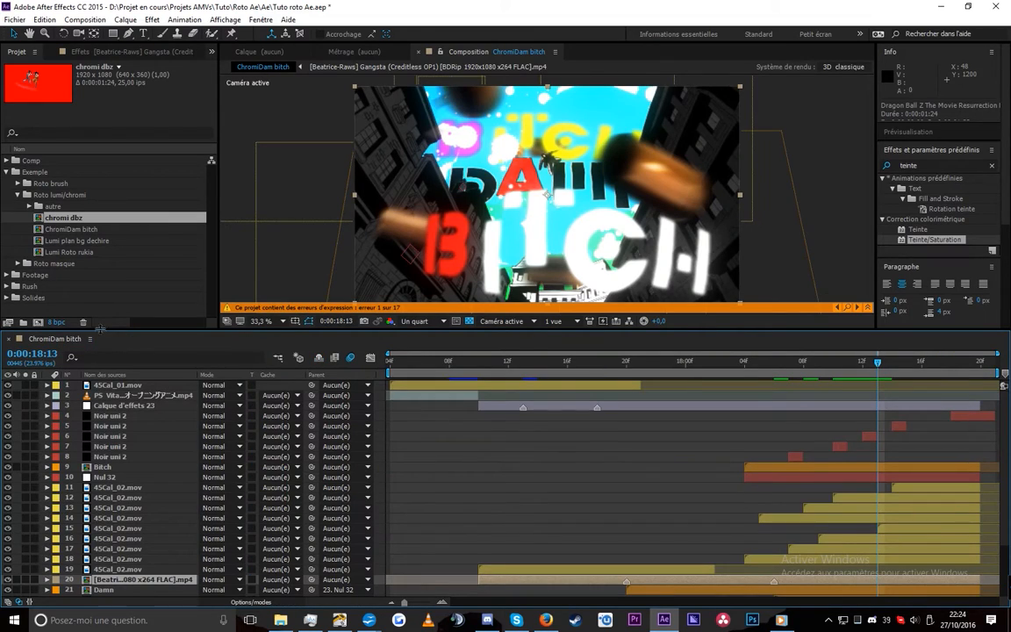
- Open the Lumi Roto rukia composition and enlarge its preview to 50% zoom at Intégrale resolution
double_click(66, 252)
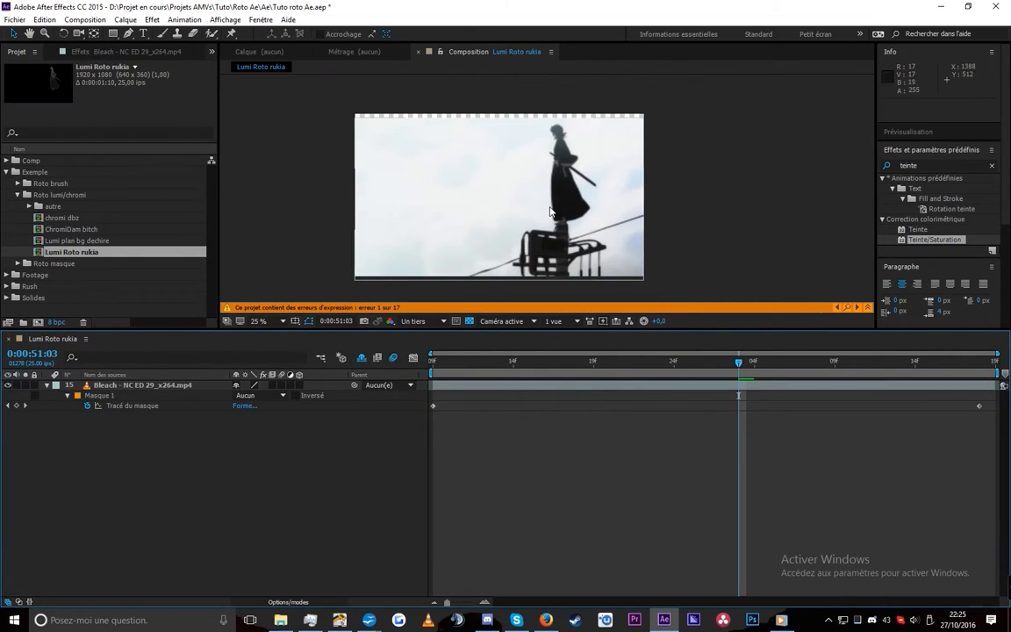
left_click_drag(439, 330, 439, 421)
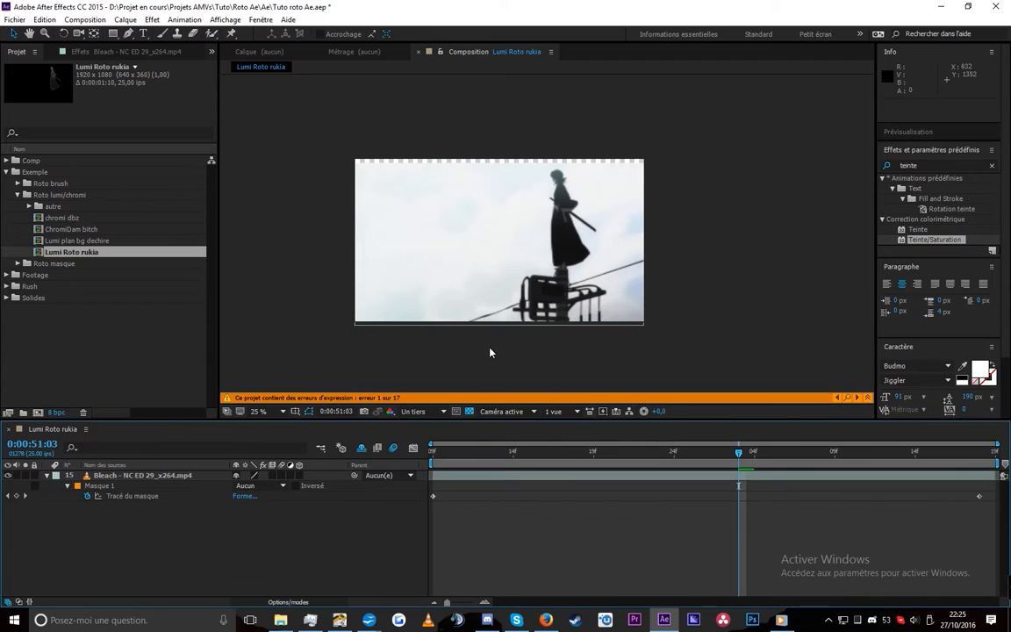
left_click(414, 411)
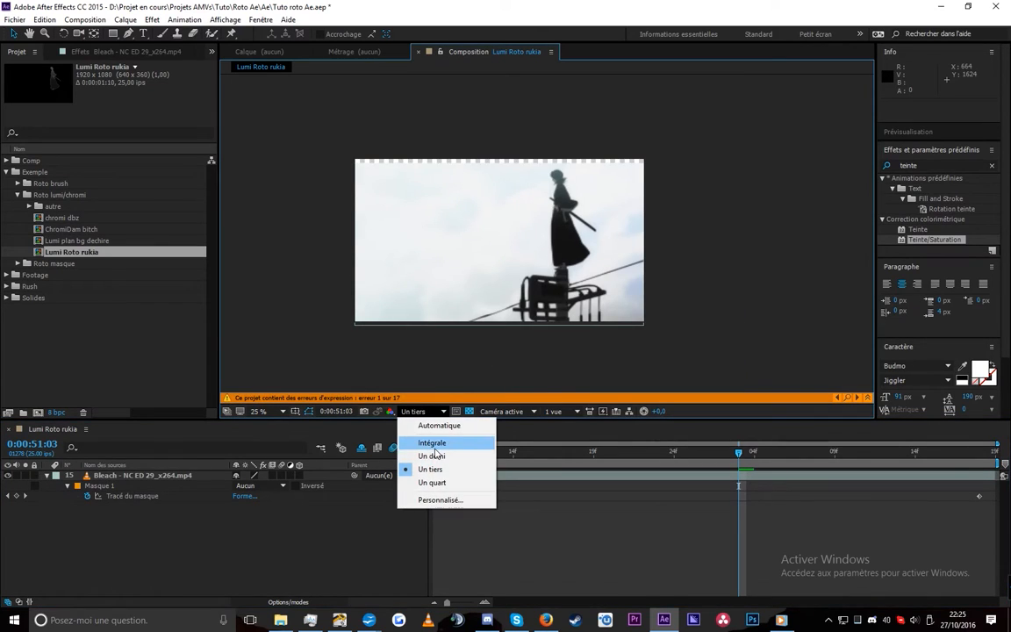
left_click(429, 418)
key("period")
key("period")
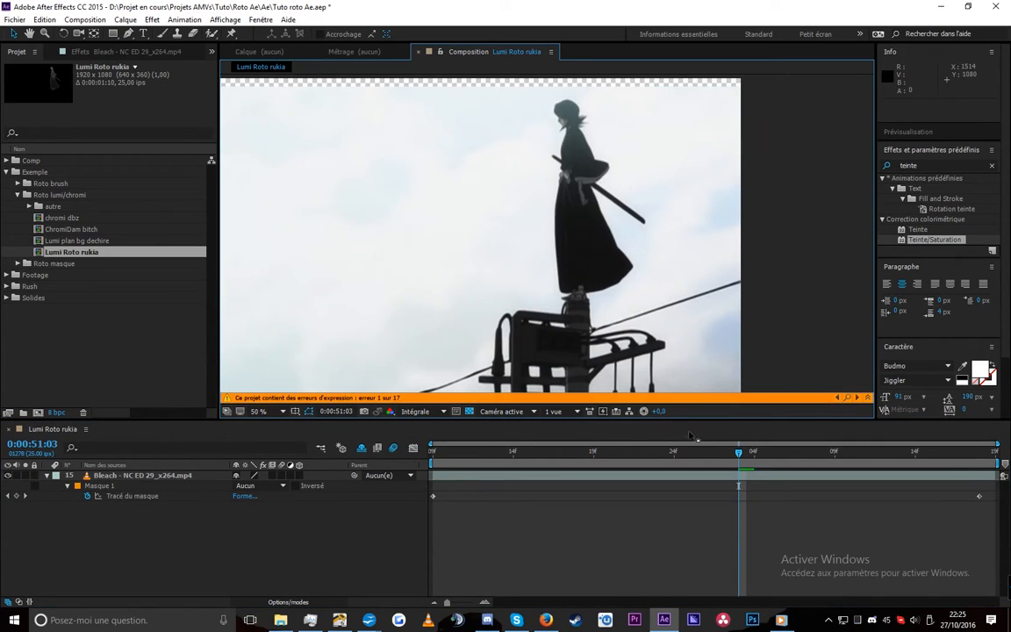
- Scrub the Bleach clip in its layer view back to 0:00:50:16 to examine how the mask follows the pole
left_click_drag(738, 457, 615, 445)
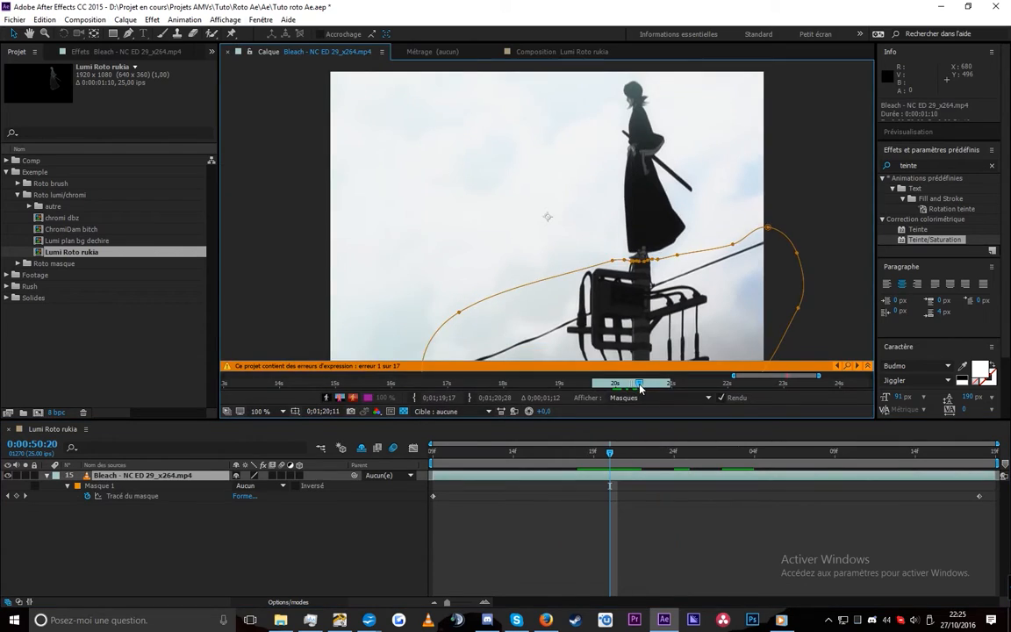
mouse_move(639, 387)
left_mouse_down()
mouse_move(603, 386)
mouse_move(654, 397)
mouse_move(644, 412)
mouse_move(637, 391)
mouse_move(613, 398)
mouse_move(632, 399)
left_mouse_up()
left_click_drag(481, 464, 546, 459)
- Reveal the Bleach layer's Position keyframes and return to the Lumi Roto rukia composition view to preview the motion
key("p")
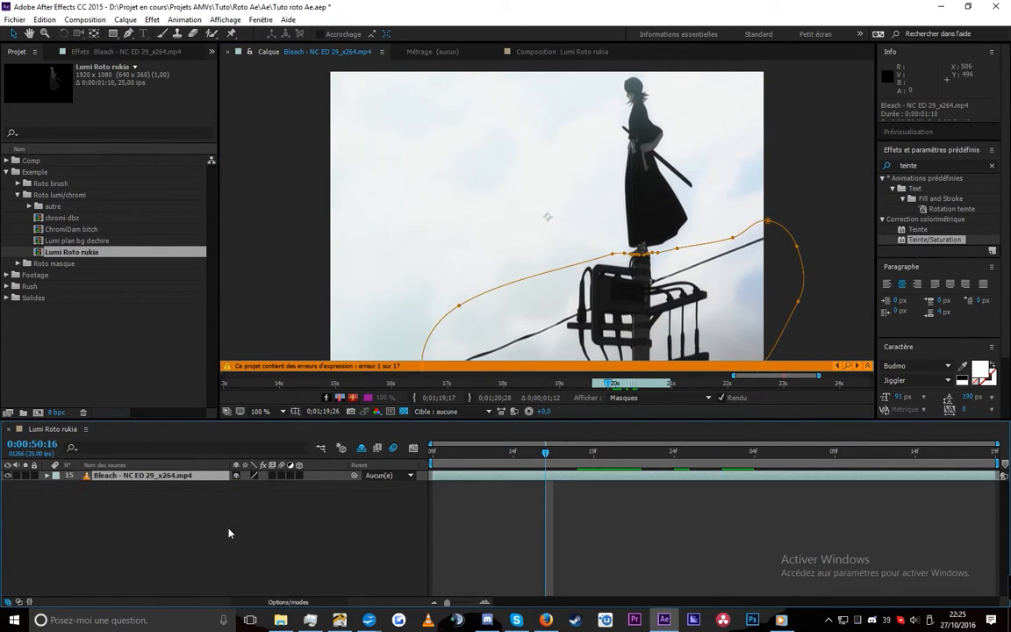
scroll(687, 229, "down", 1)
scroll(684, 228, "up", 1)
left_click(561, 53)
key("space")
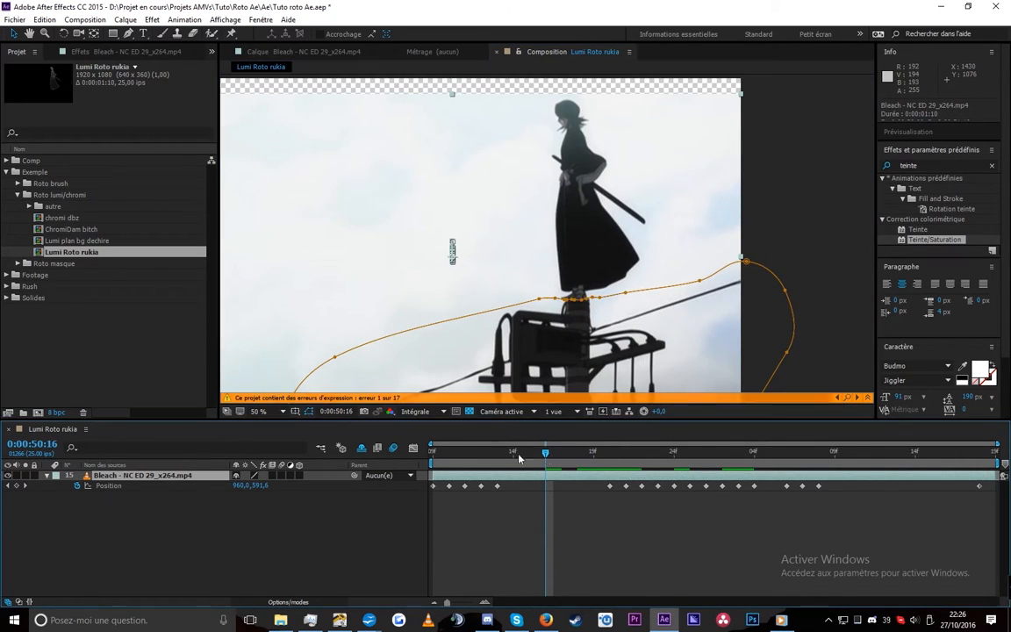
- Reveal the Bleach layer's mask path keyframes and scrub to 0:00:51:16 to examine how the mask fits the pole
left_click_drag(676, 467, 707, 465)
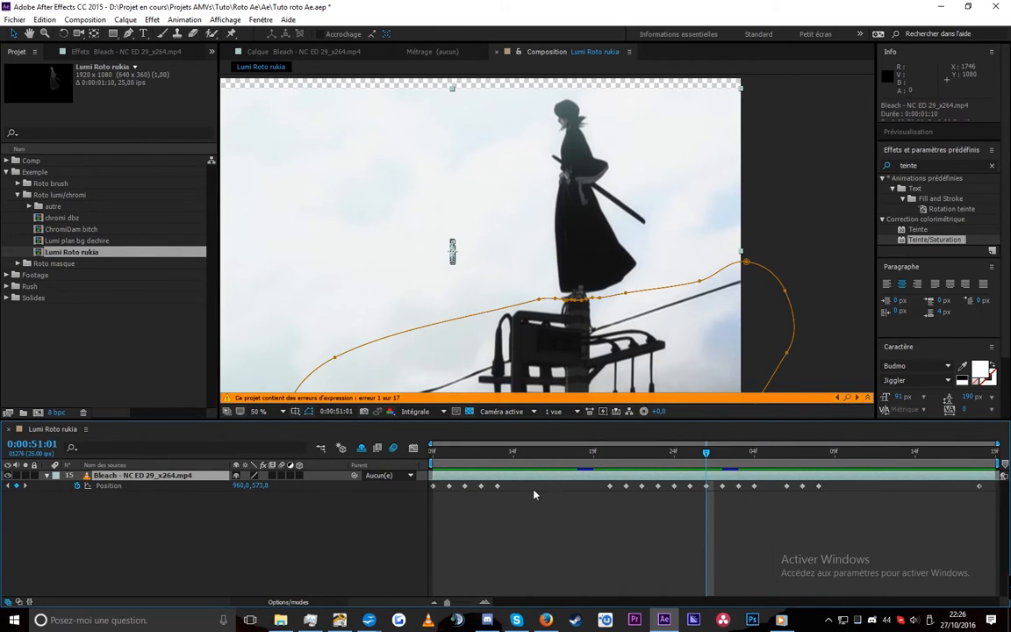
key("m")
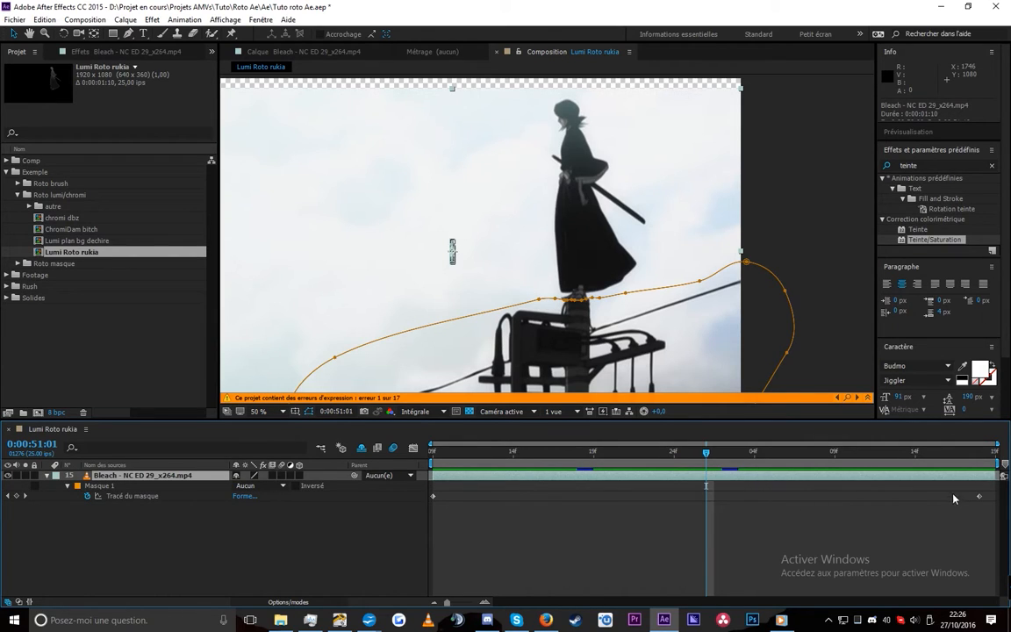
left_click_drag(772, 454, 952, 462)
scroll(514, 246, "down", 2)
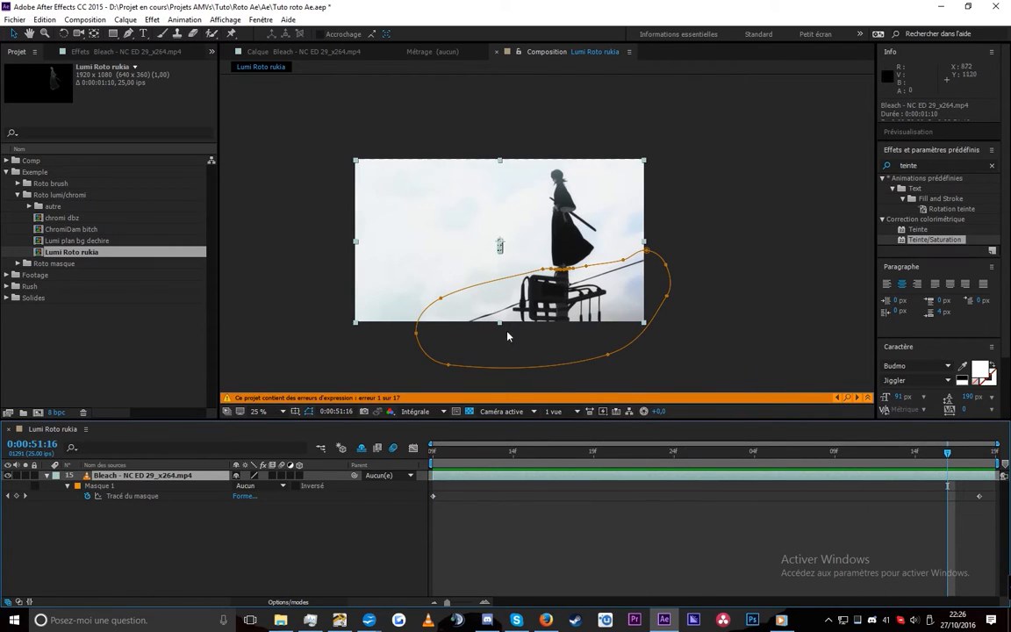
scroll(591, 284, "up", 2)
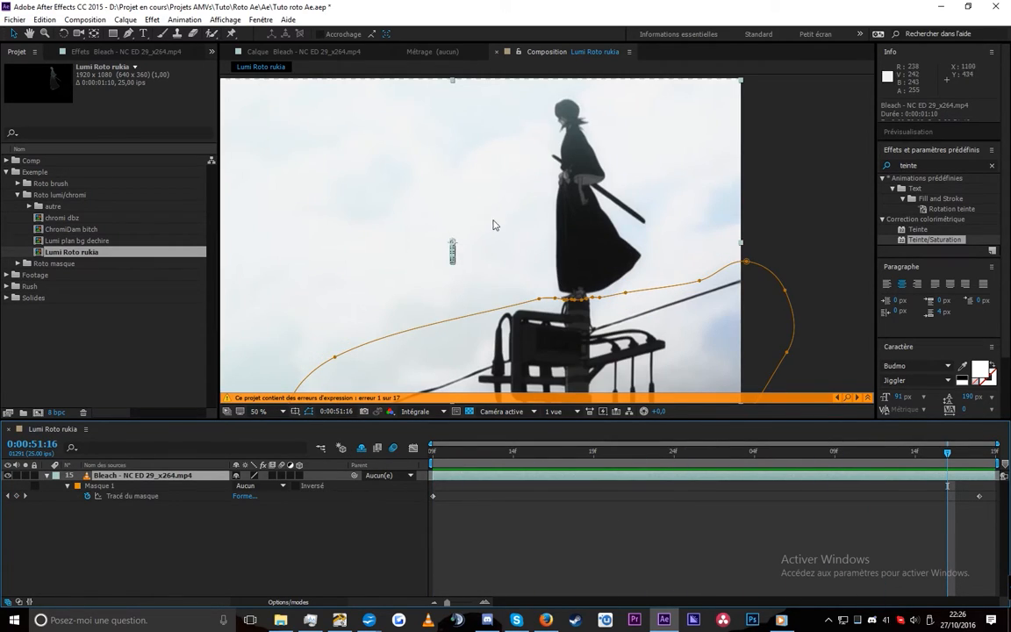
- Duplicate the Bleach layer and apply the Noir et blanc and Colorama effects to the upper copy
left_click(503, 521)
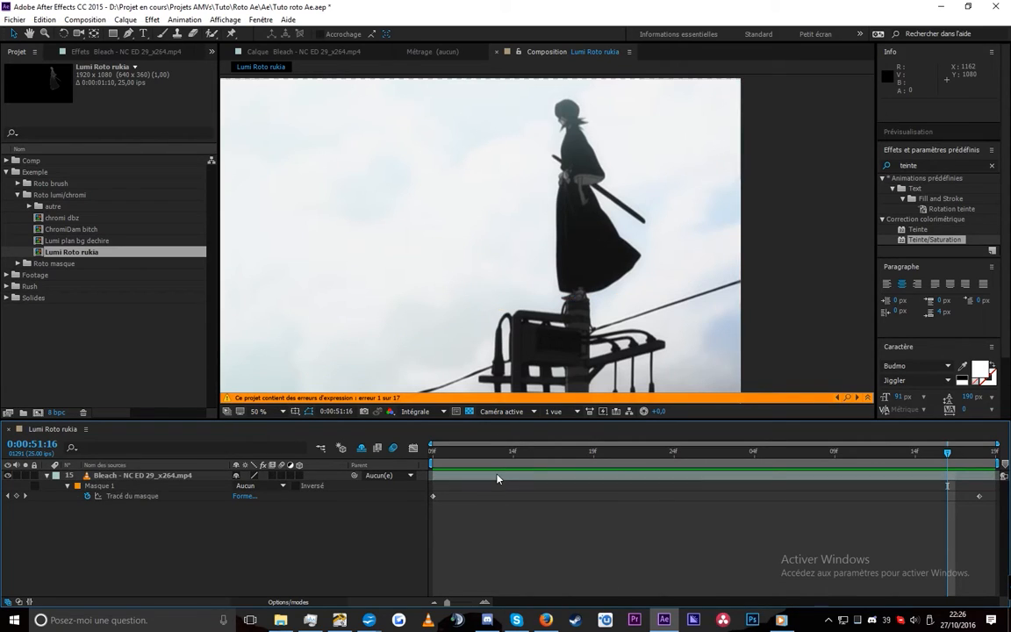
left_click(498, 476)
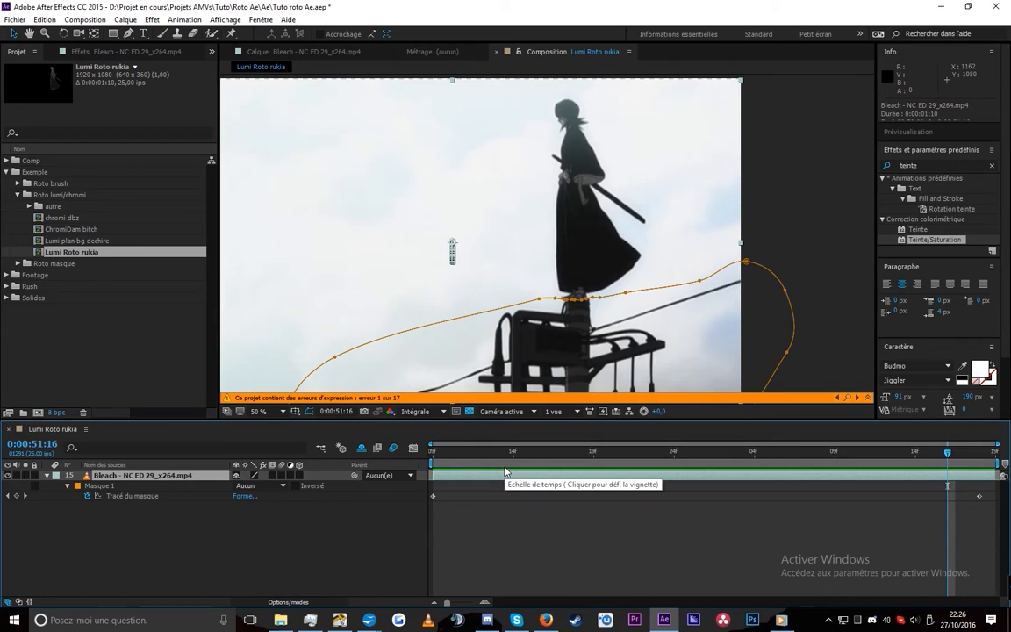
key("ctrl+d")
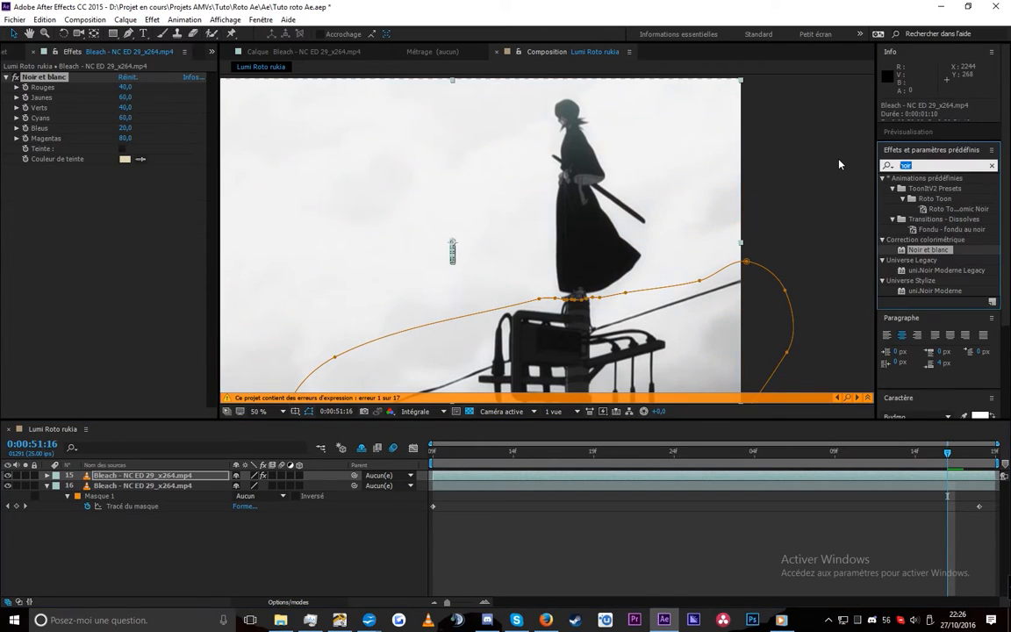
type("color")
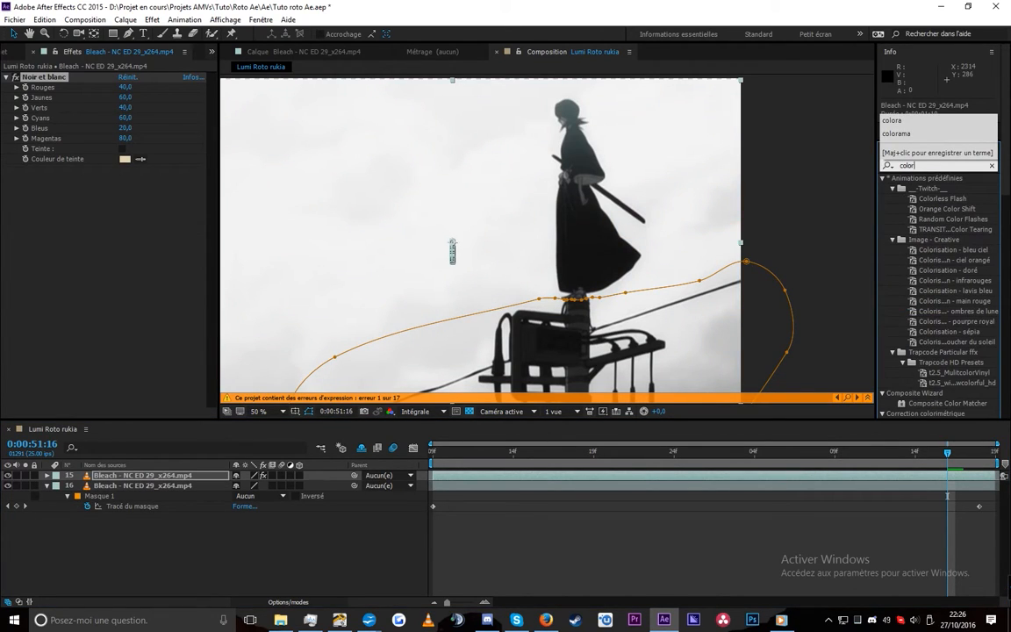
type("a")
double_click(924, 188)
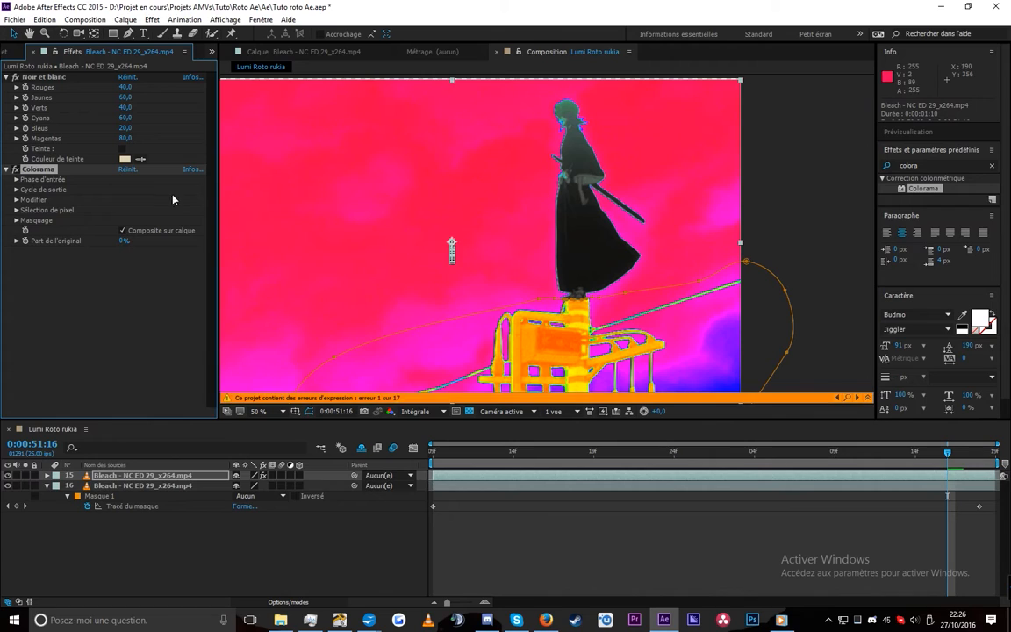
- Apply the Dégradé gris palette to Colorama's output cycle and check the colours of its black and white stops
left_click(16, 190)
left_click(134, 199)
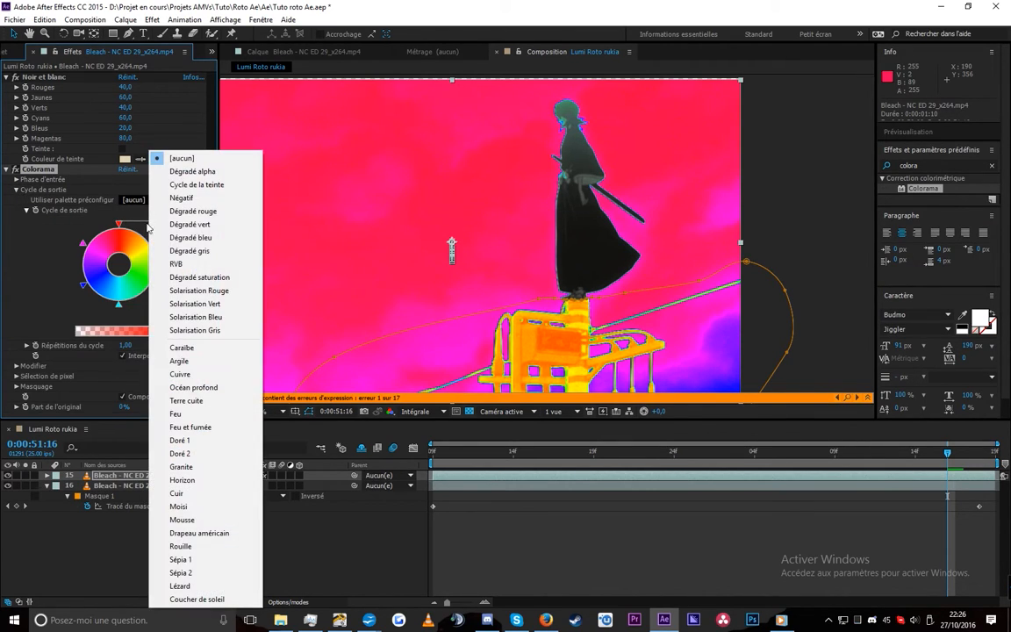
left_click(183, 252)
left_click(124, 233)
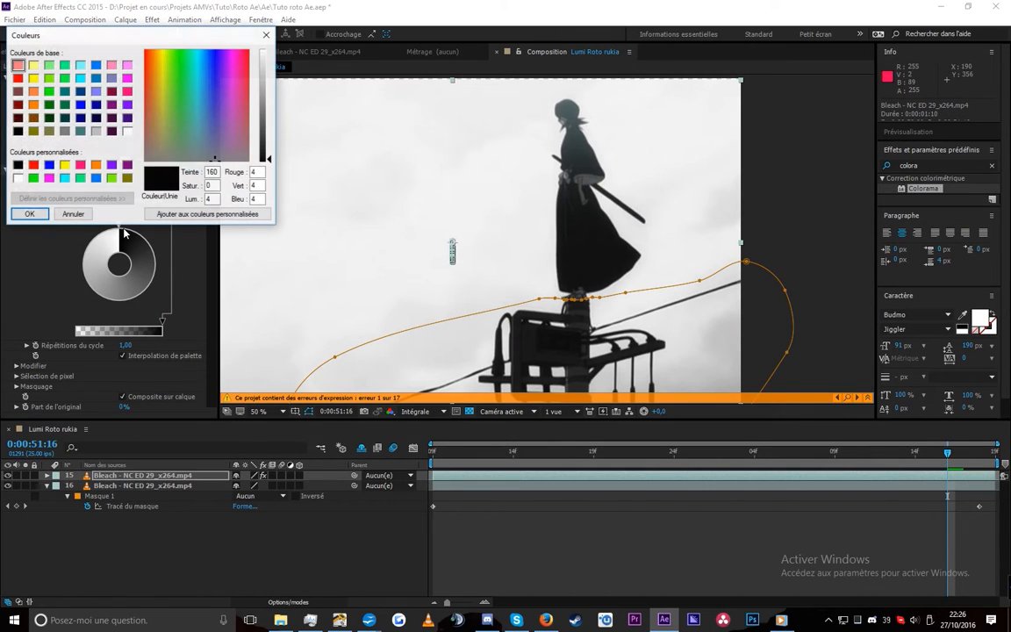
left_click(43, 213)
left_click(109, 231)
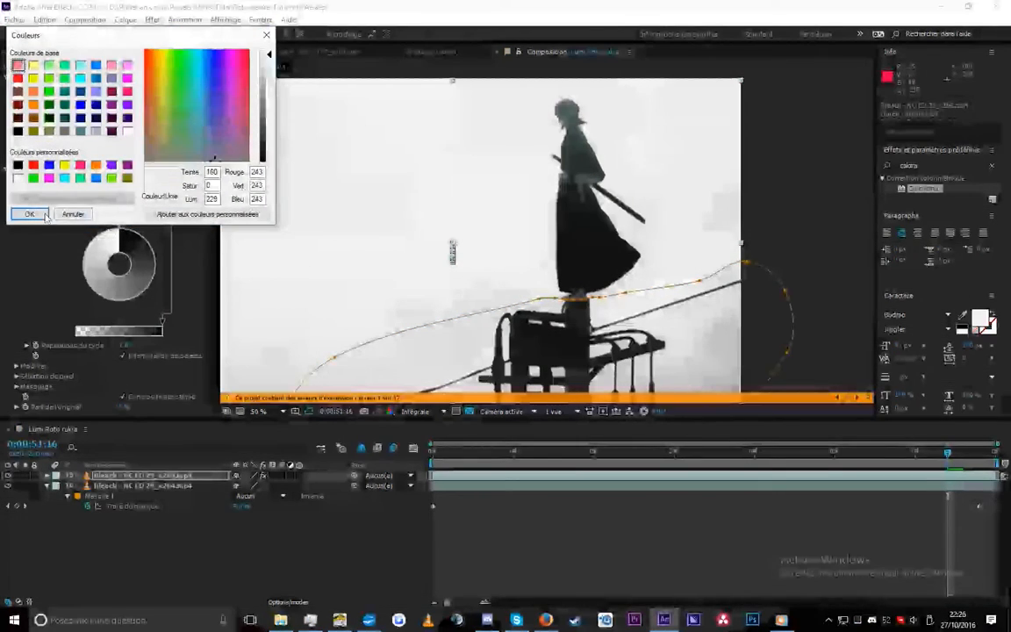
left_click(35, 213)
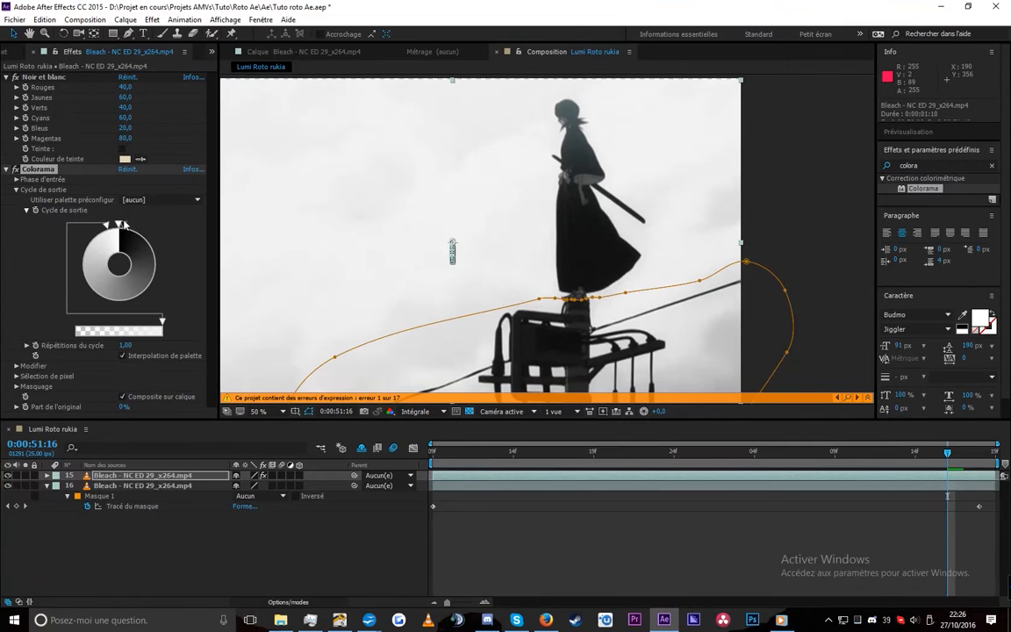
- Move the white and black stops around Colorama's output cycle to turn the image into a high-contrast silhouette
left_click_drag(120, 226, 79, 262)
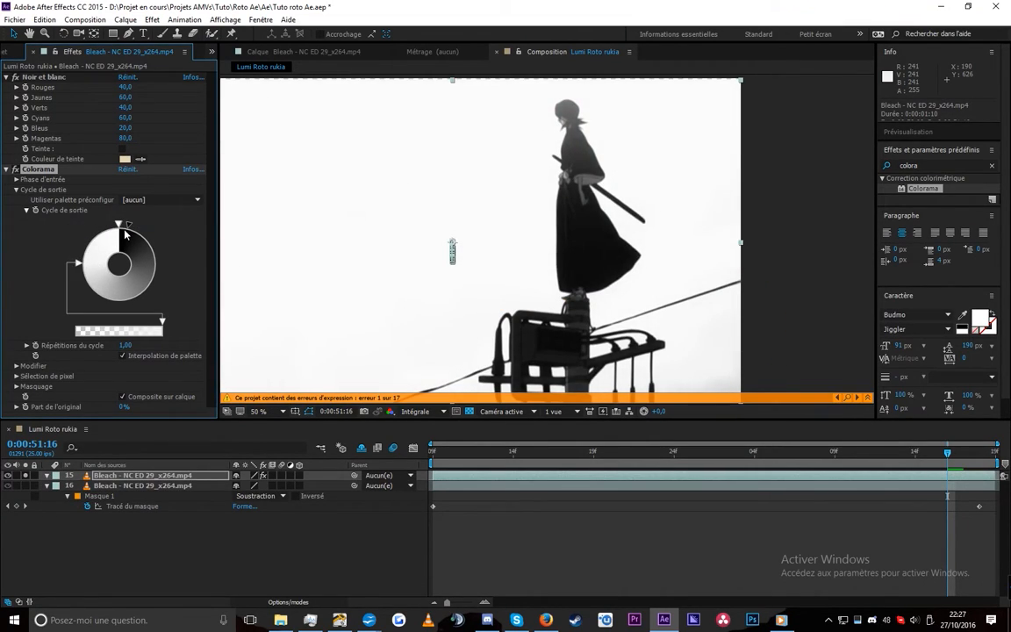
left_click_drag(128, 228, 128, 303)
left_click_drag(469, 323, 415, 359)
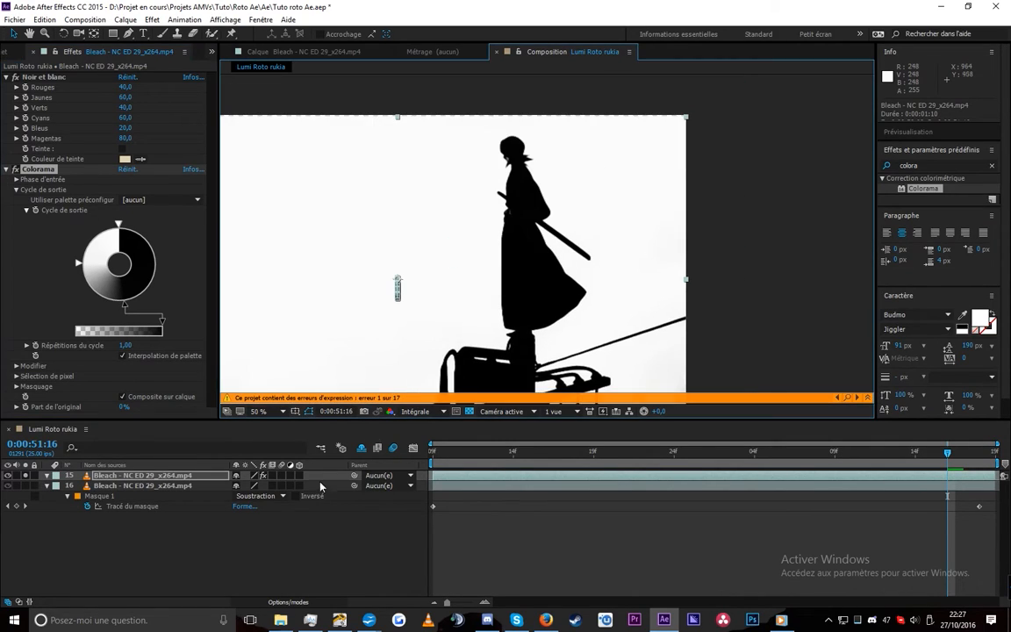
- Turn off solo on the upper Bleach layer and use it as an inverted luminance matte for the masked layer beneath
left_click(293, 603)
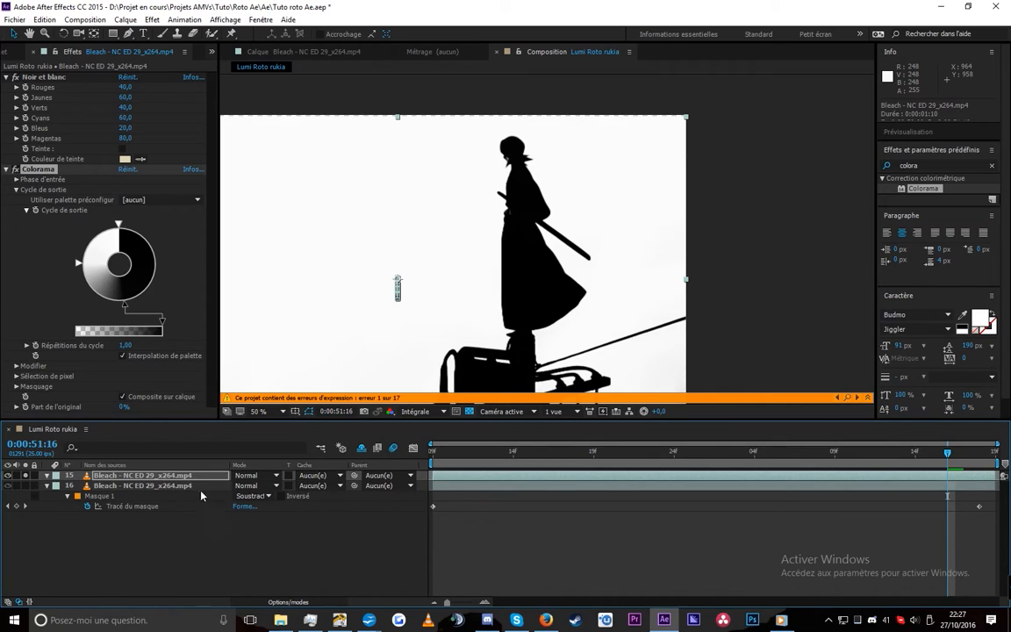
left_click(140, 487)
left_click(25, 477)
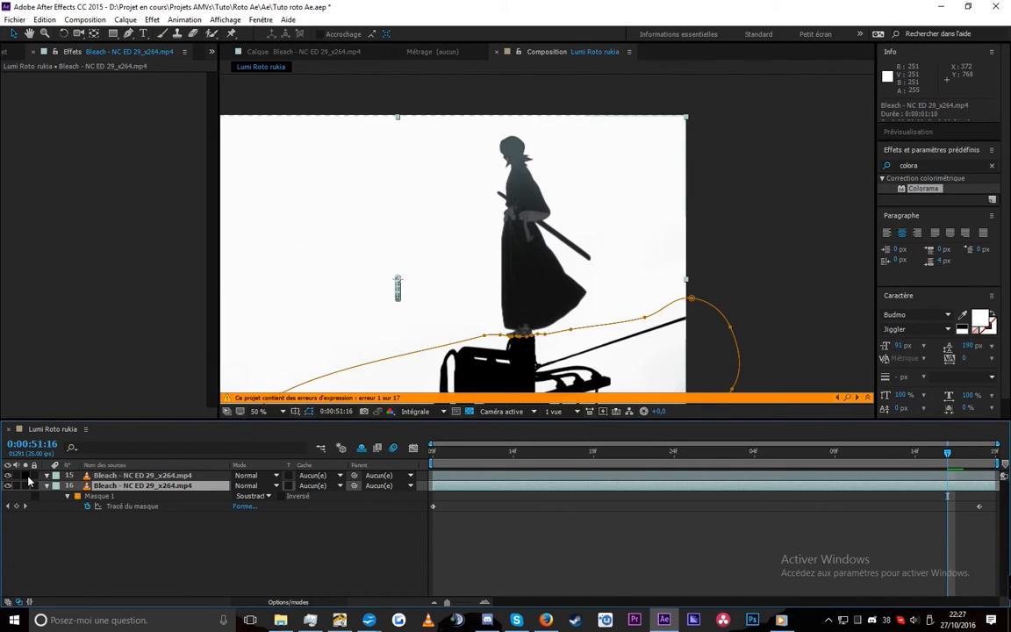
left_click(314, 485)
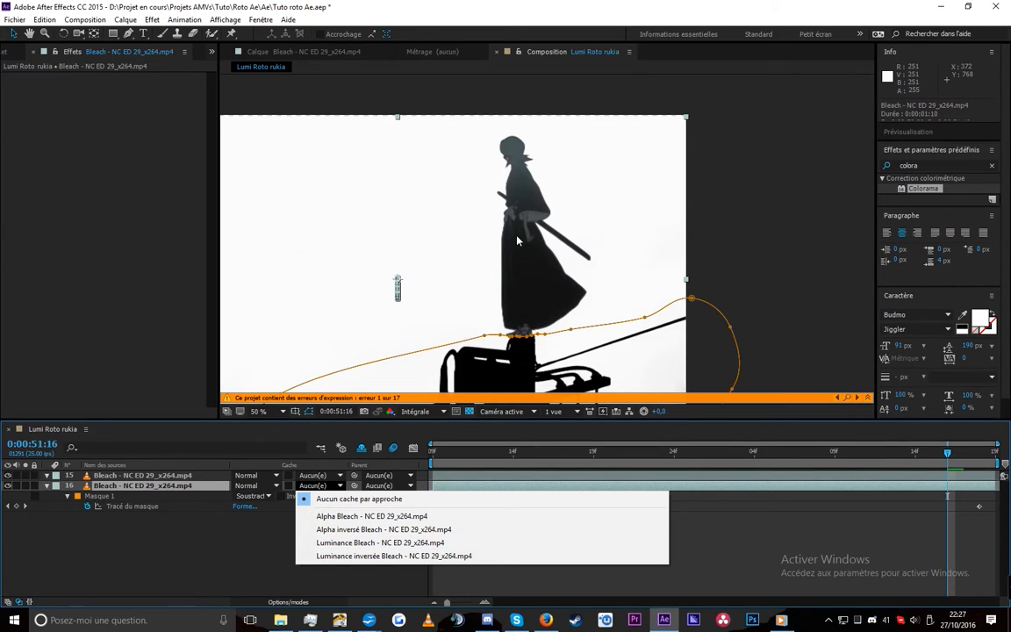
left_click(366, 557)
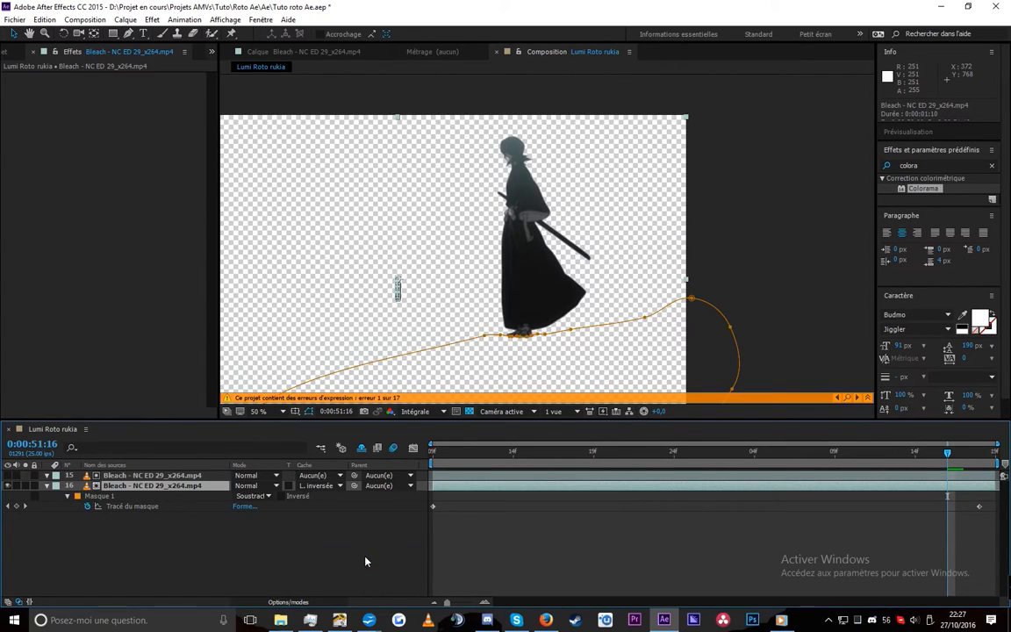
- Create a red solid, place it beneath both Bleach layers, and scrub through the clip to check the cutout
left_click(528, 509)
right_click(541, 399)
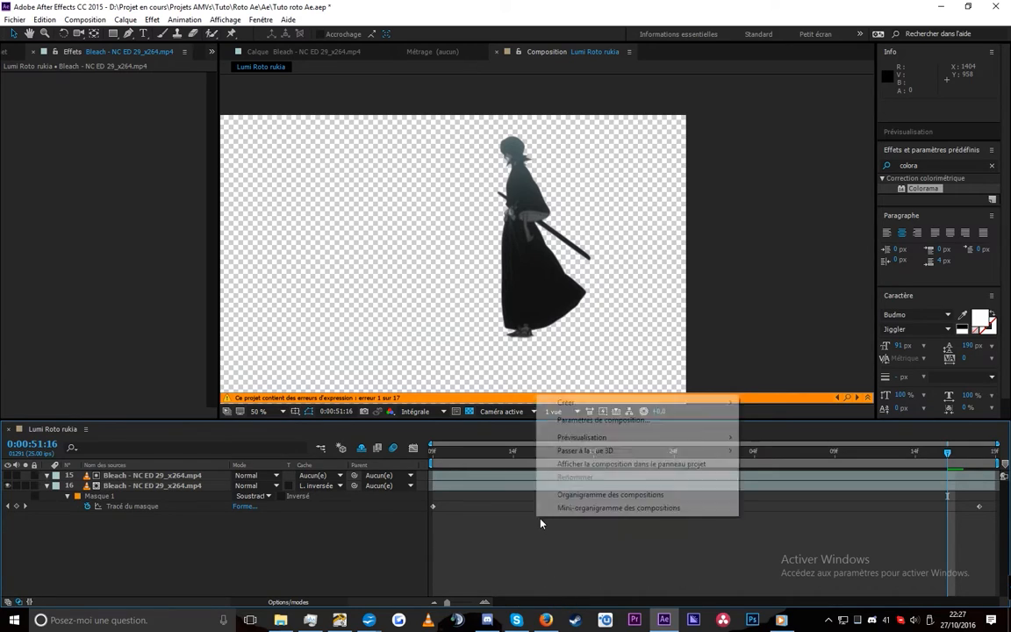
mouse_move(605, 405)
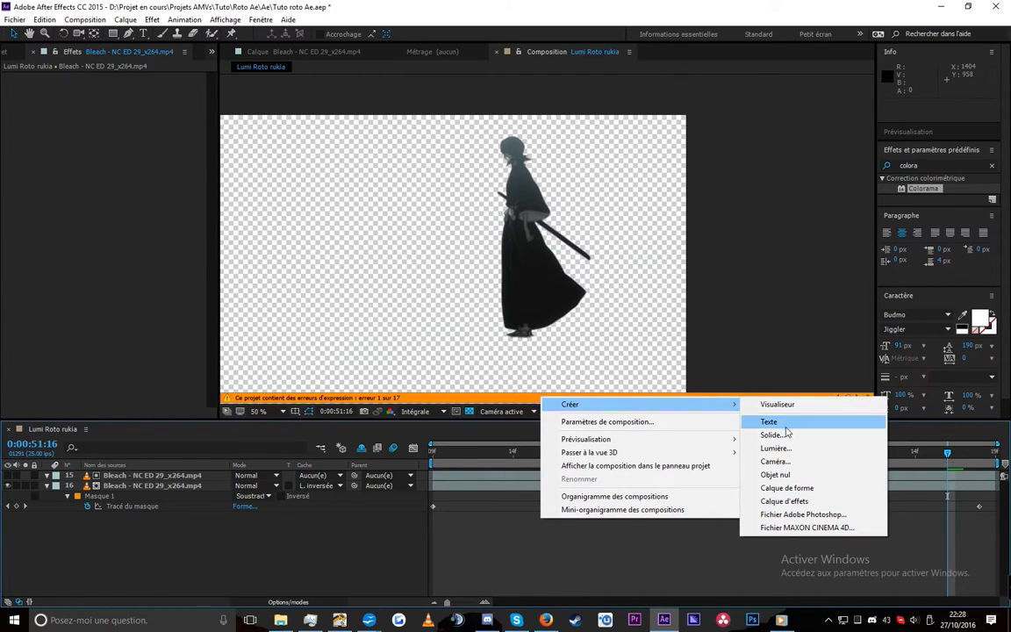
left_click(772, 435)
key("Return")
left_click_drag(158, 475, 217, 523)
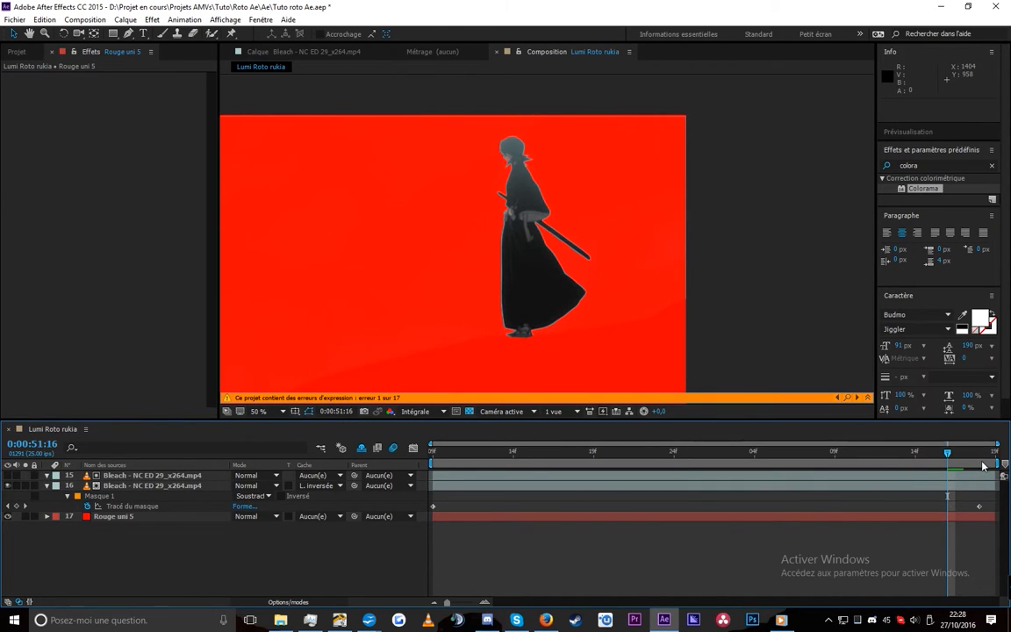
left_click_drag(952, 454, 492, 454)
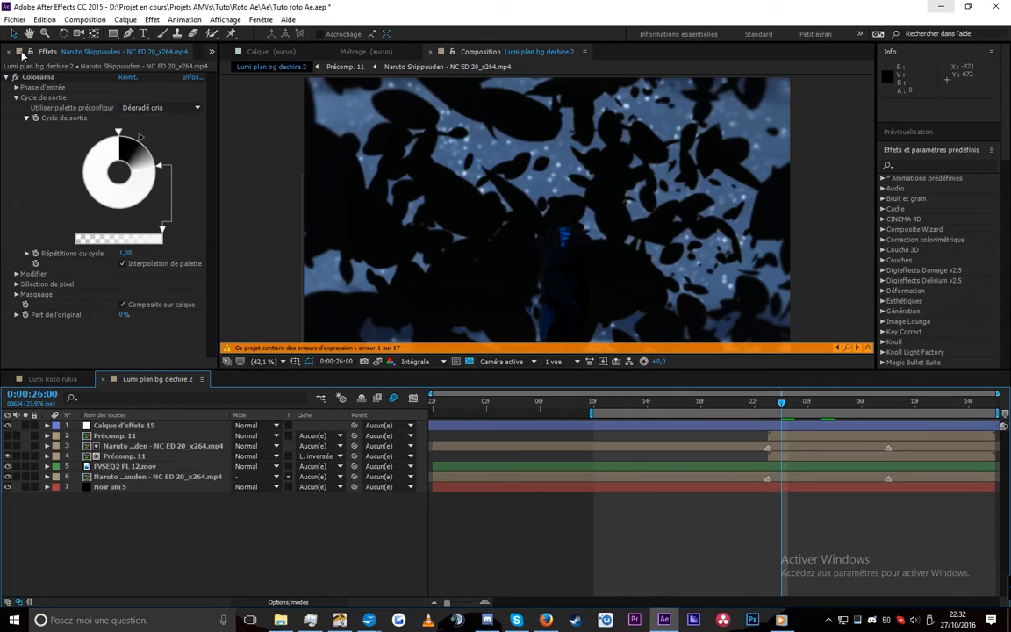
- Open the Bee explosion composition from the Roto brush folder and scrub it to 0:00:34:09
scroll(55, 54, "up", 1)
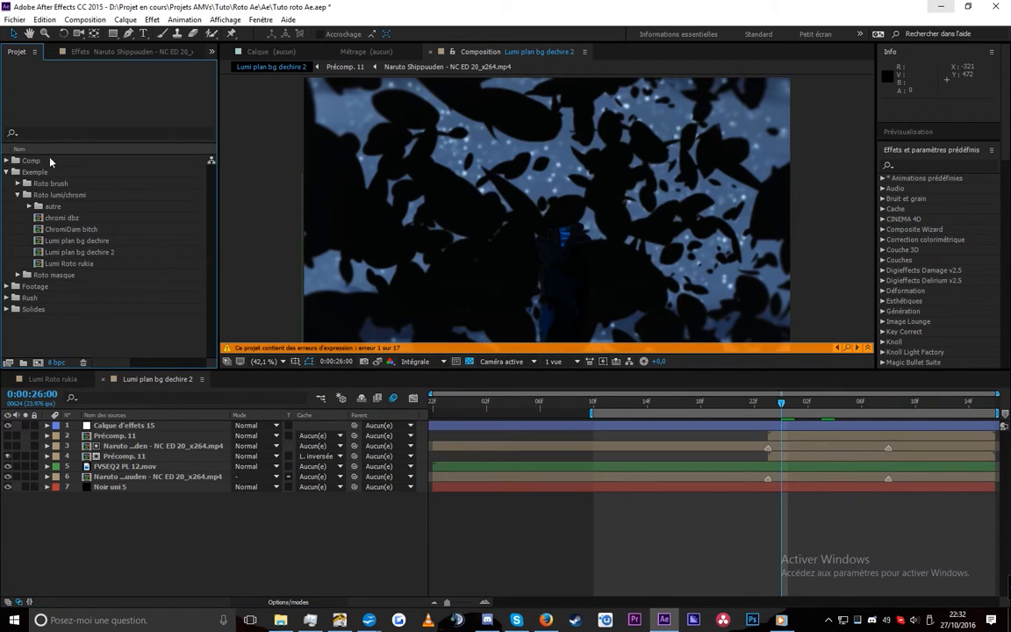
left_click(21, 195)
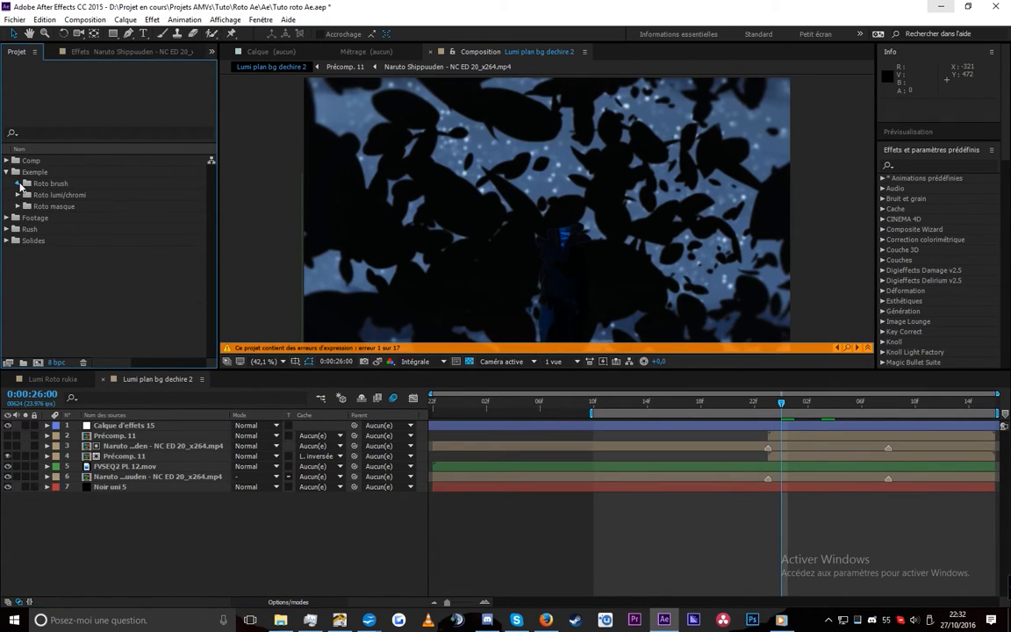
left_click(18, 184)
double_click(41, 196)
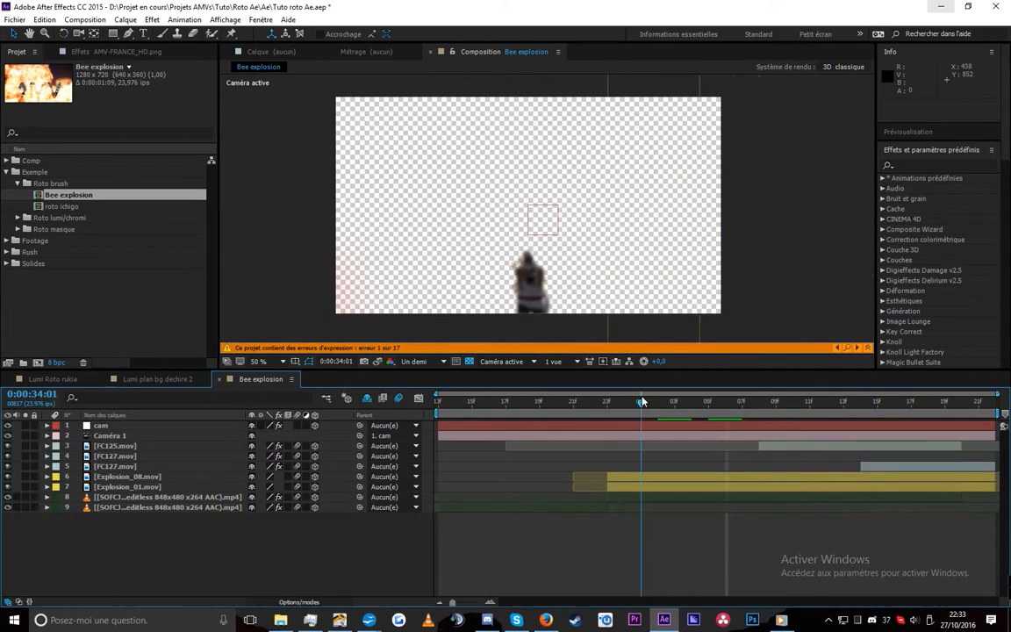
left_click_drag(643, 401, 762, 385)
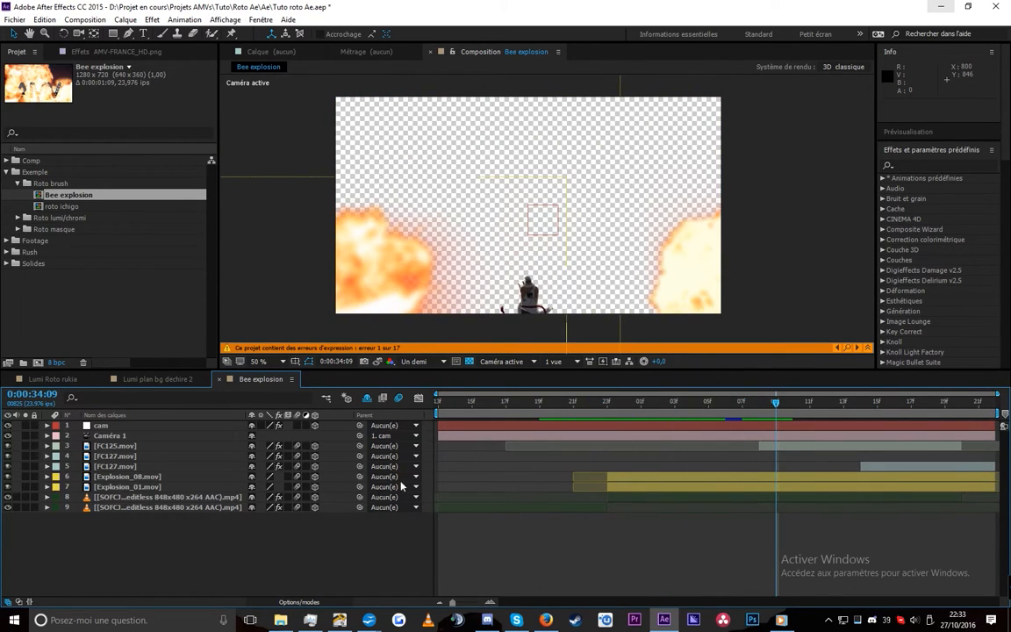
- Enlarge the preview around the cut-out character and set the preview resolution to Intégrale
left_click(137, 497)
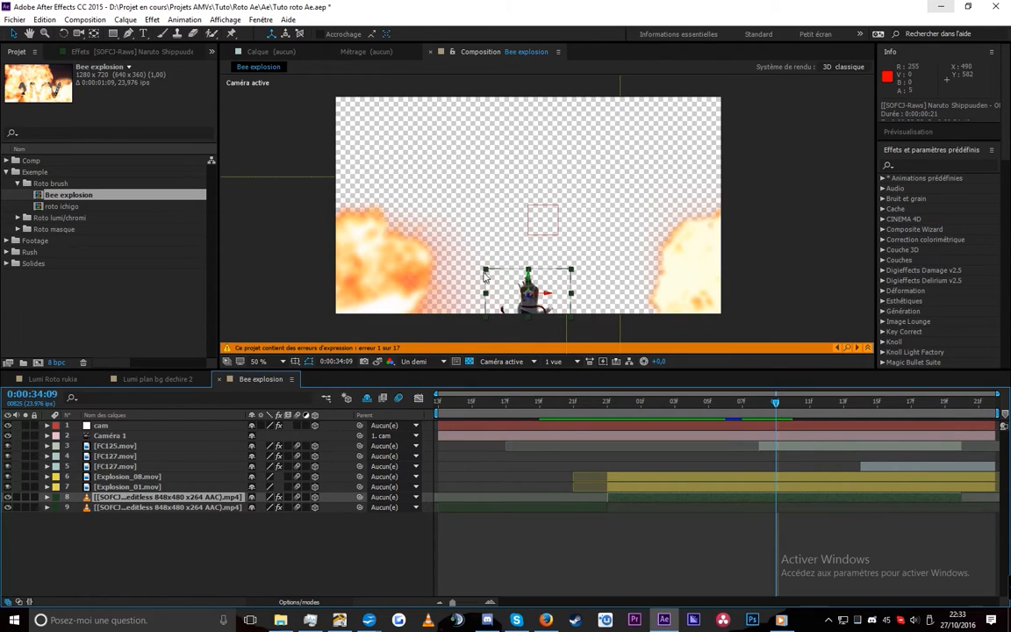
left_click(562, 560)
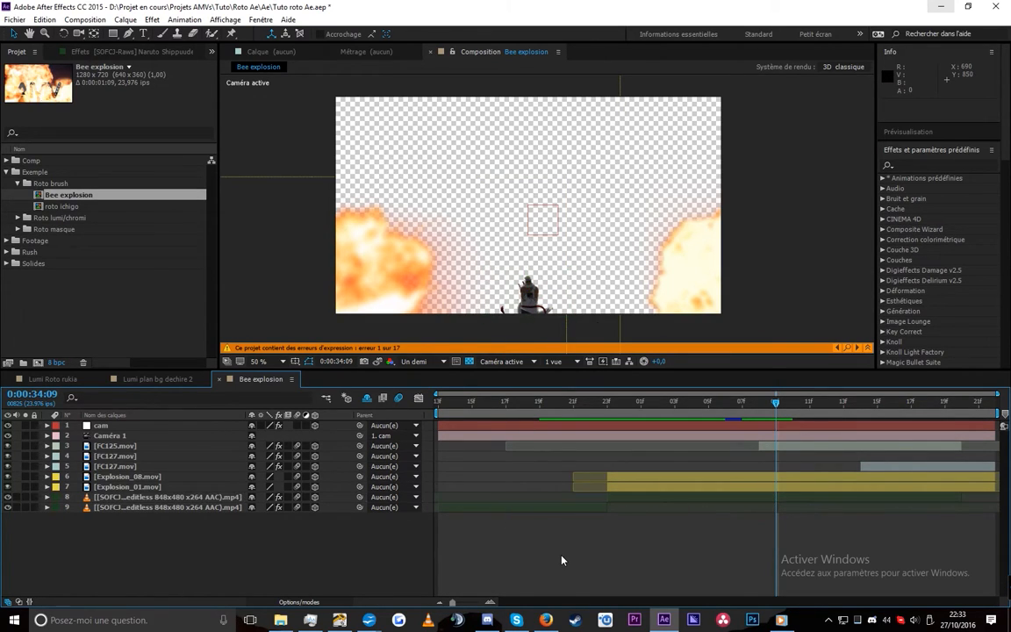
scroll(492, 291, "up", 2)
left_click_drag(481, 249, 490, 58)
left_click_drag(486, 309, 507, 195)
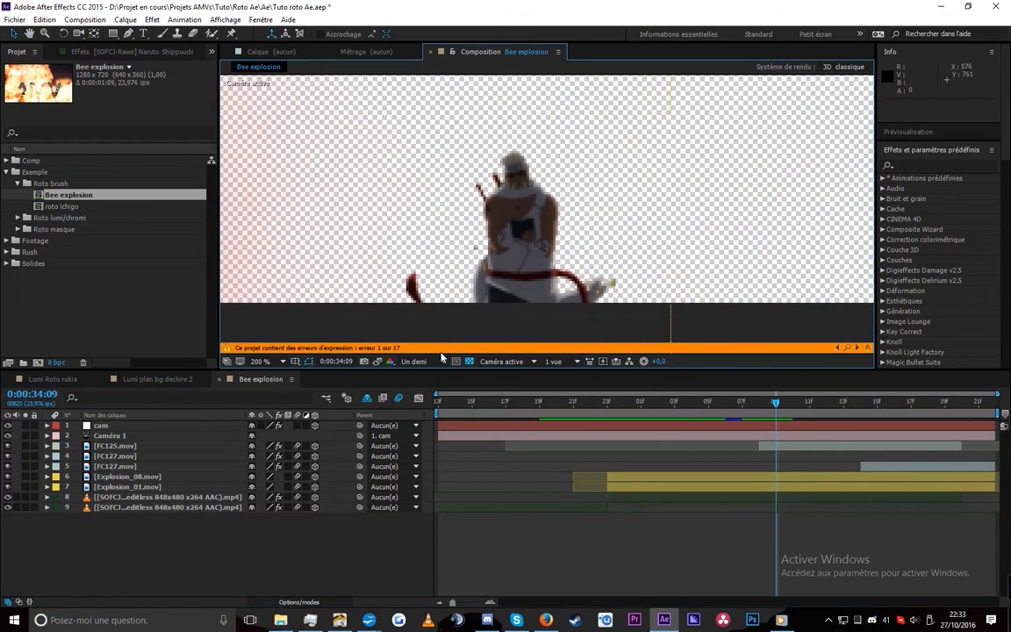
left_click(421, 361)
left_click(412, 419)
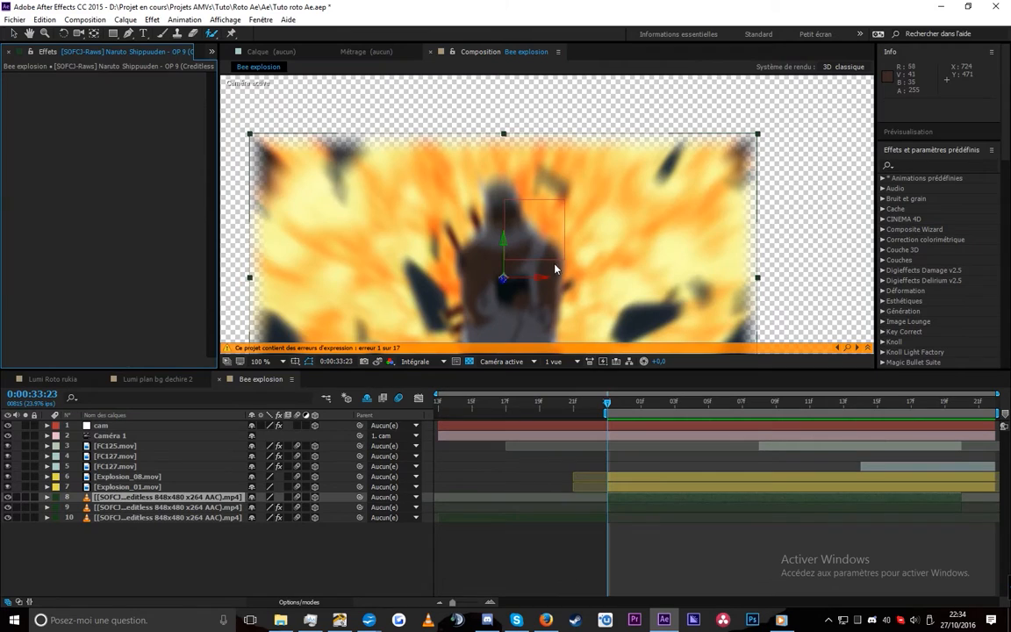
- At 0:00:34:10, open the top Naruto Shippuuden clip in its layer view and paint a first Roto Brush stroke starting on the character
left_click_drag(499, 237, 585, 203)
key("space")
key("space")
left_click_drag(855, 408, 794, 407)
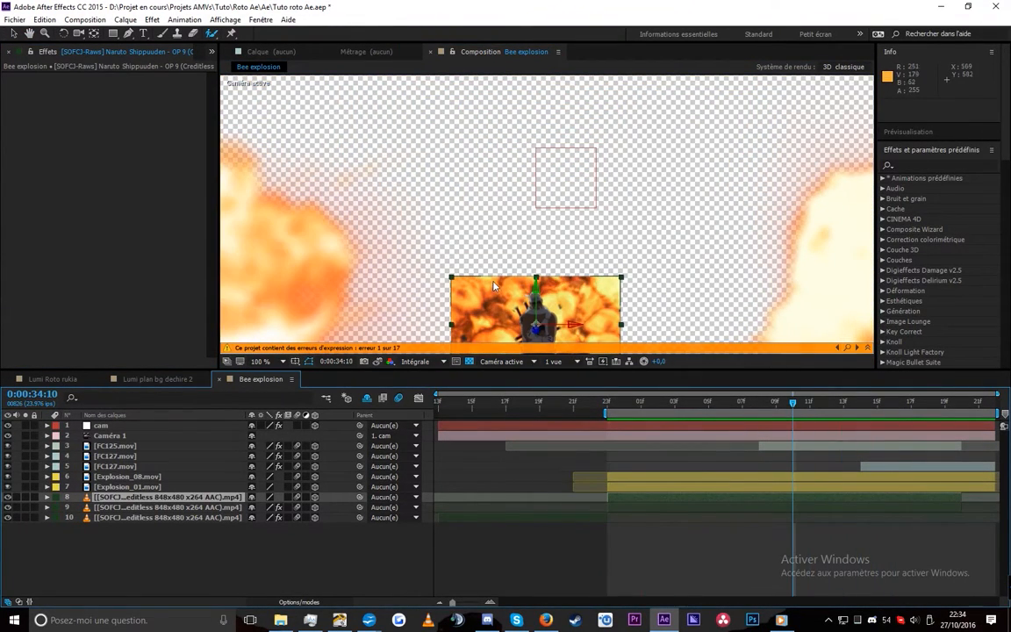
left_click_drag(493, 281, 519, 209)
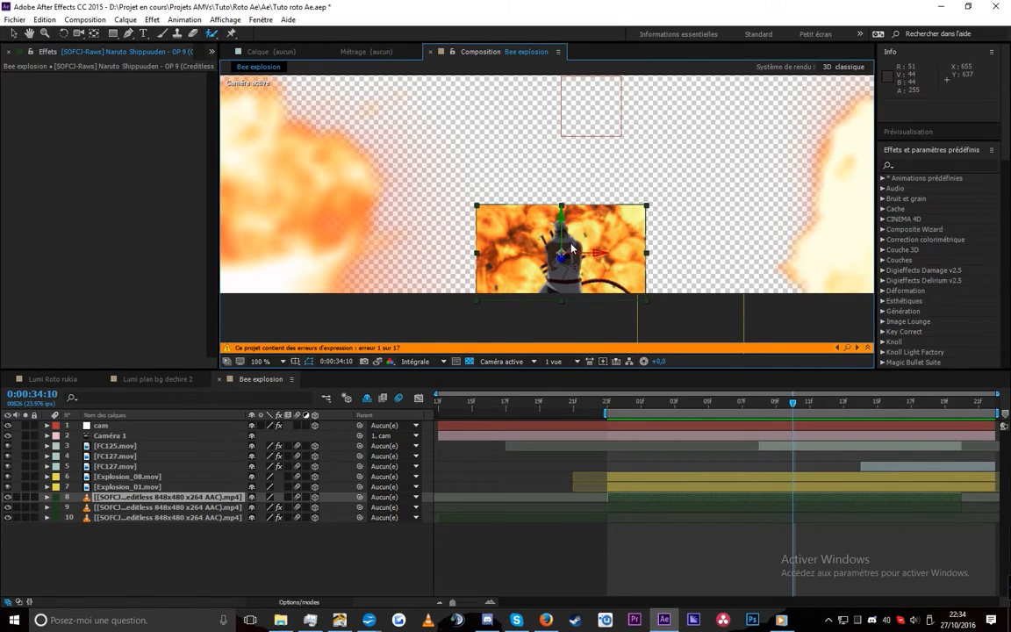
double_click(673, 498)
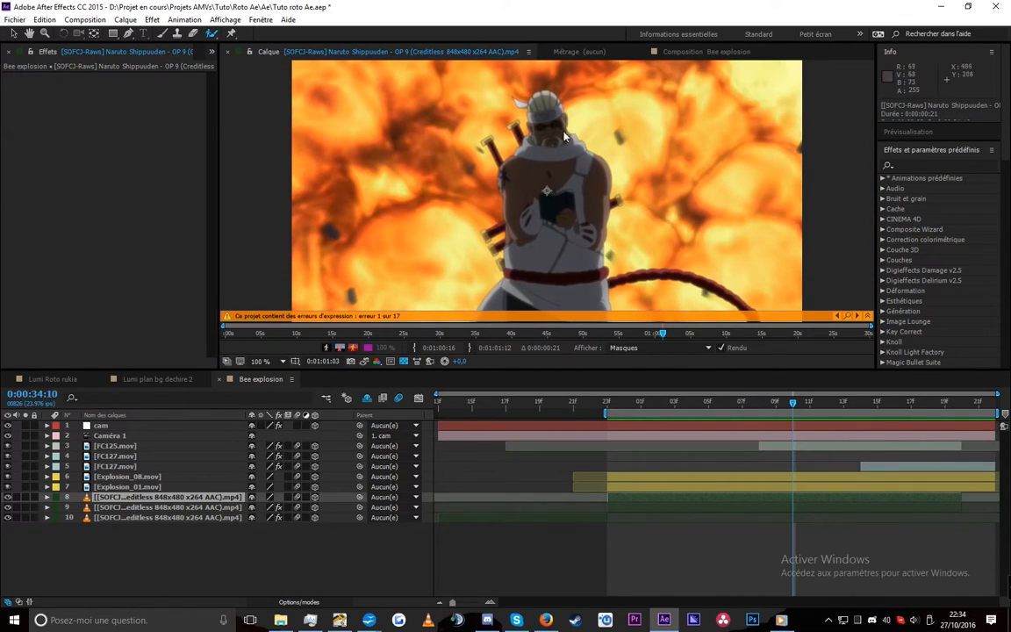
left_click_drag(559, 142, 649, 114)
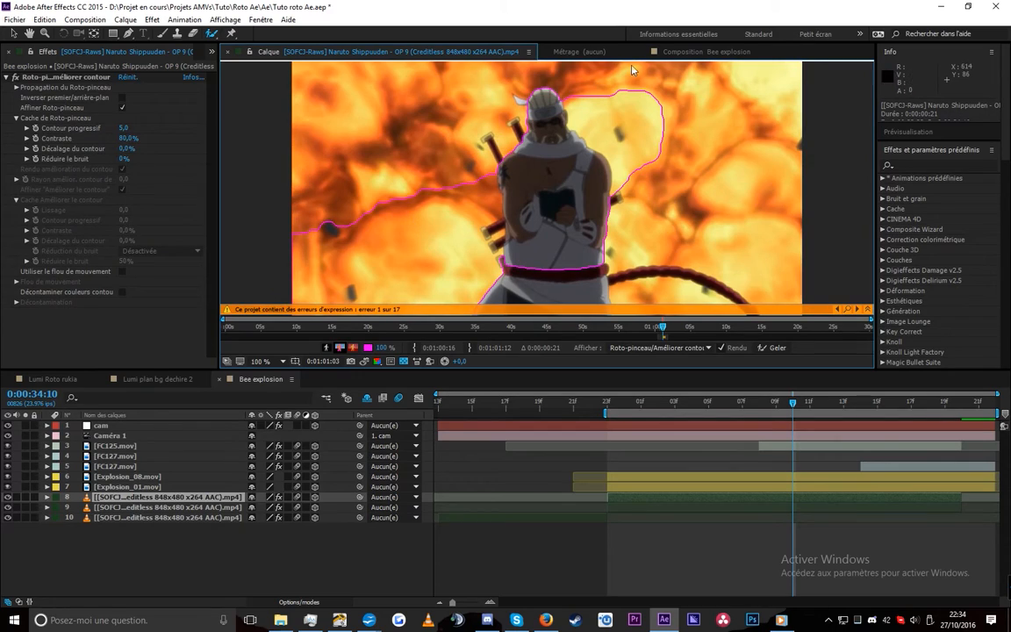
- Undo the last Roto Brush stroke and paint a new foreground stroke down the character from his face to his legs
key("ctrl+z")
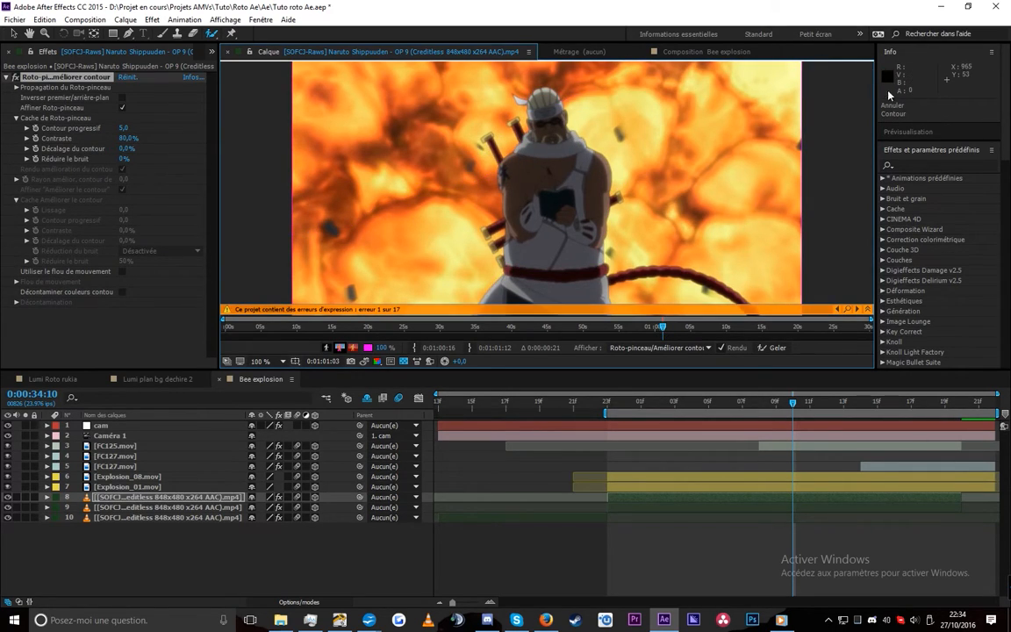
scroll(908, 175, "down", 10)
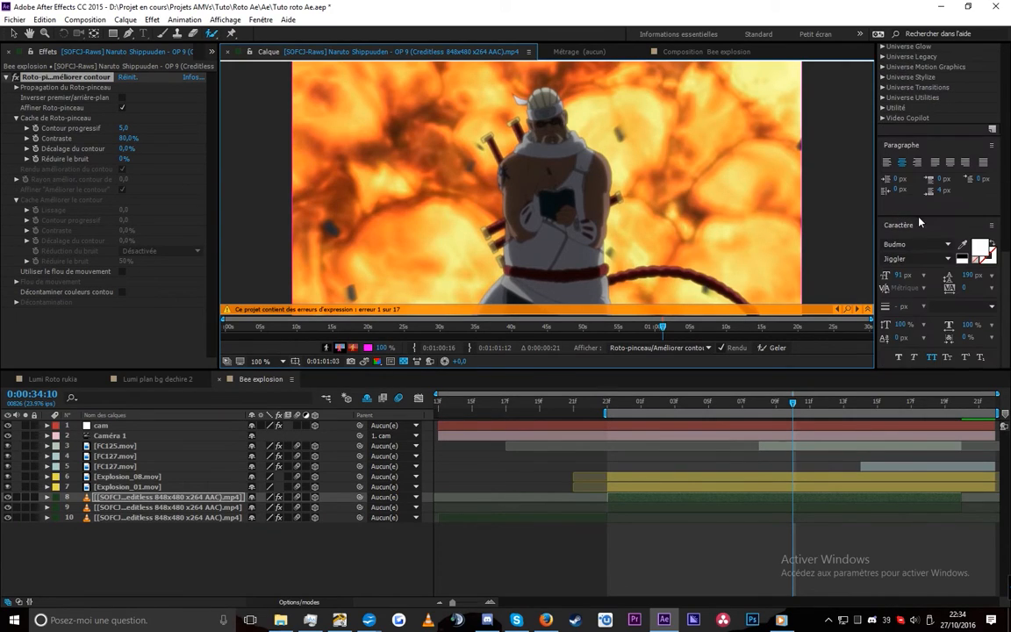
scroll(943, 248, "up", 10)
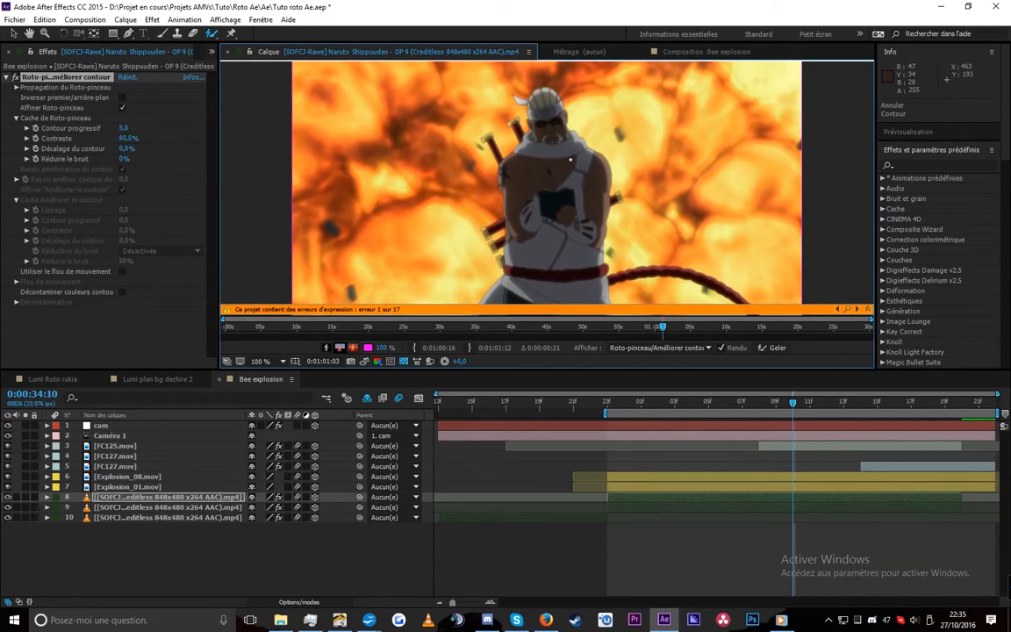
mouse_move(570, 159)
left_mouse_down()
mouse_move(591, 160)
mouse_move(573, 160)
left_mouse_up()
mouse_move(540, 132)
left_mouse_down()
mouse_move(553, 276)
mouse_move(538, 301)
left_mouse_up()
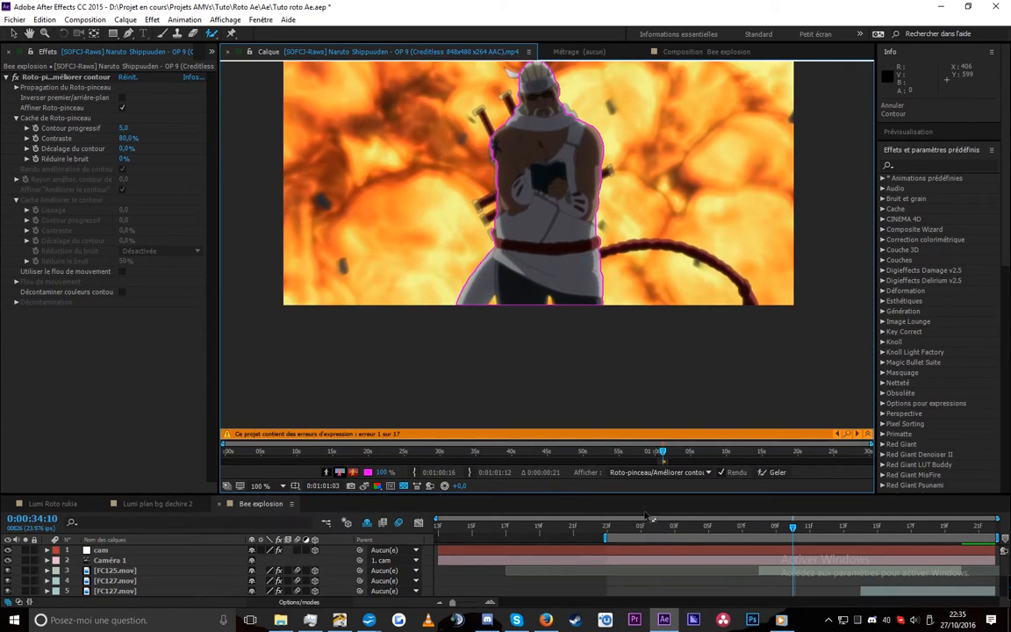
- Check the cutout in the composition, then extend the layer's Roto Brush selection over the red rope tail and the swords
left_click(669, 53)
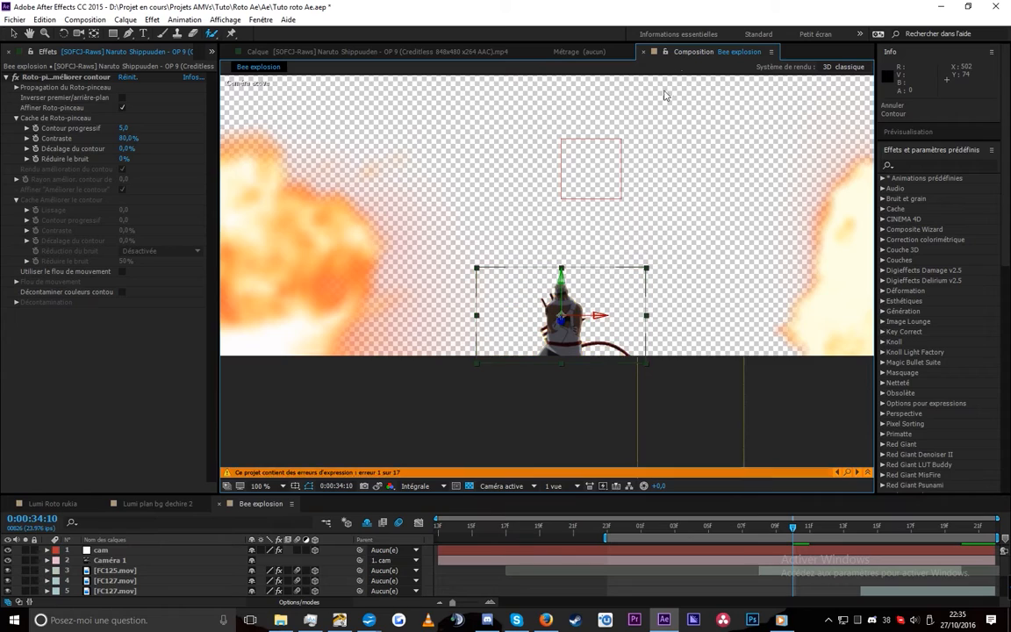
left_click(309, 50)
scroll(487, 180, "up", 1)
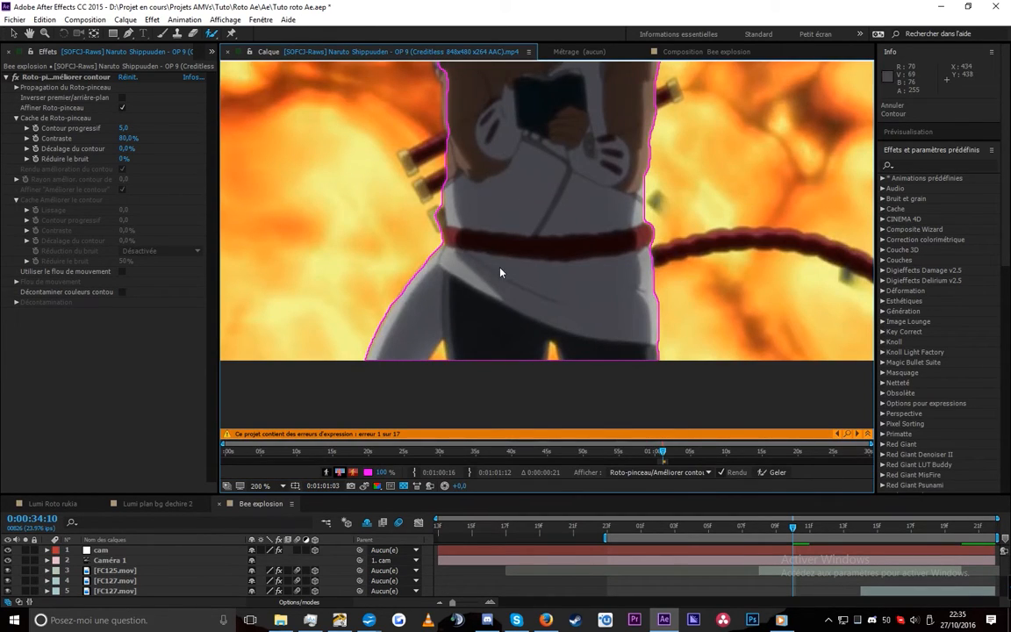
left_click_drag(580, 250, 538, 251)
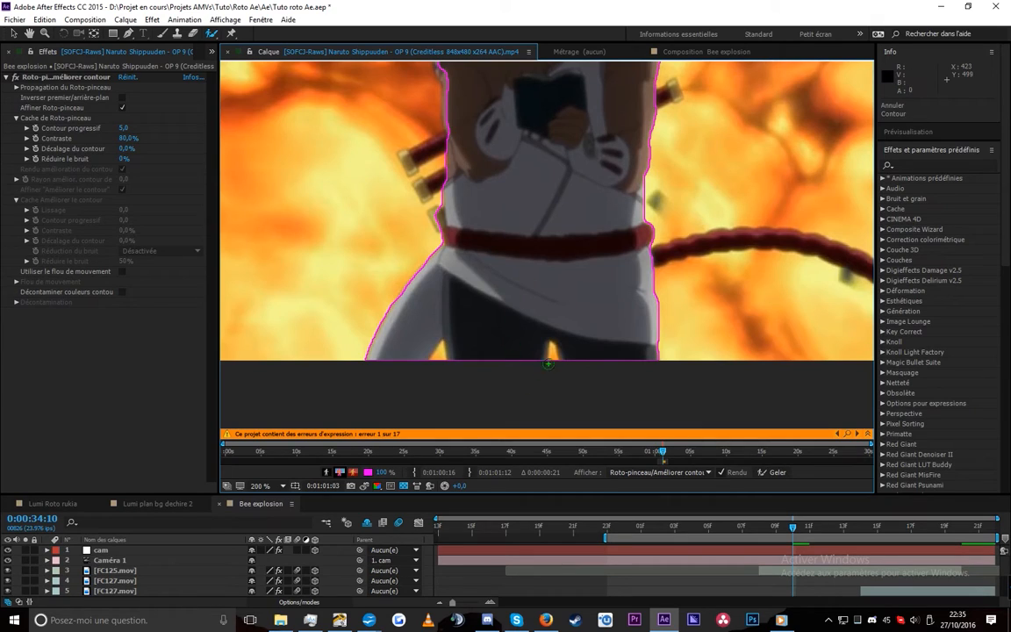
left_click_drag(702, 237, 506, 246)
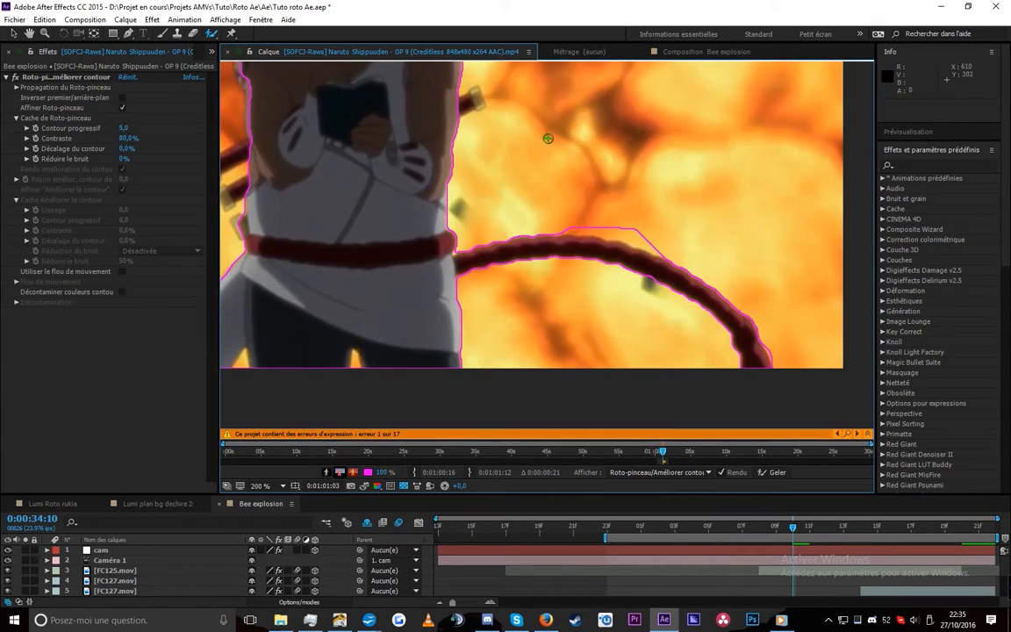
left_click_drag(550, 145, 687, 342)
left_click_drag(379, 413, 566, 140)
left_click_drag(566, 194, 427, 313)
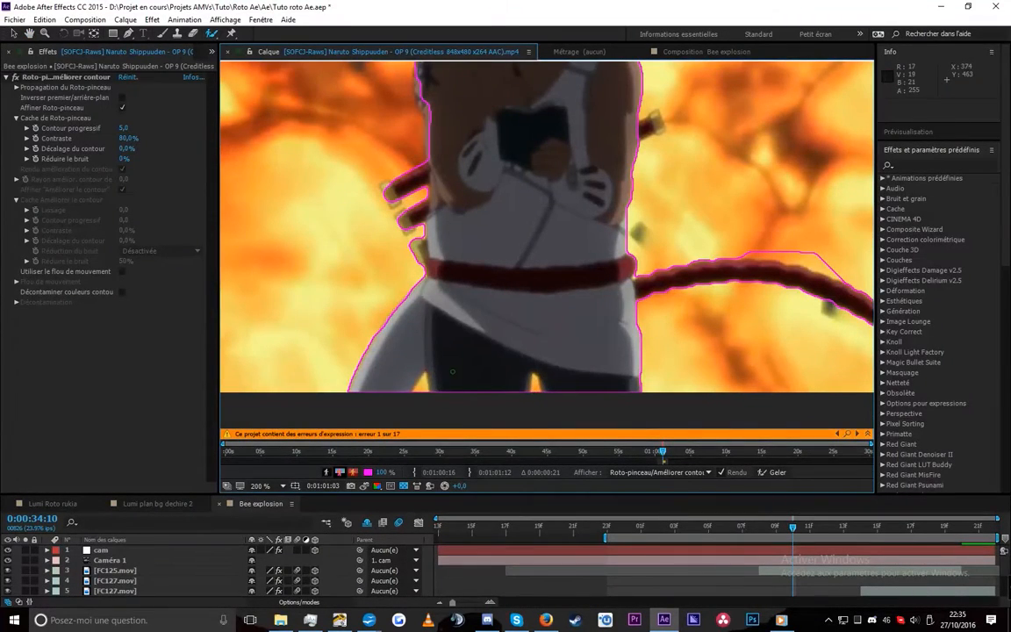
- Subtract the background gaps between the legs and refine the Roto Brush outline around the swords and rope tail
left_click_drag(454, 370, 508, 302)
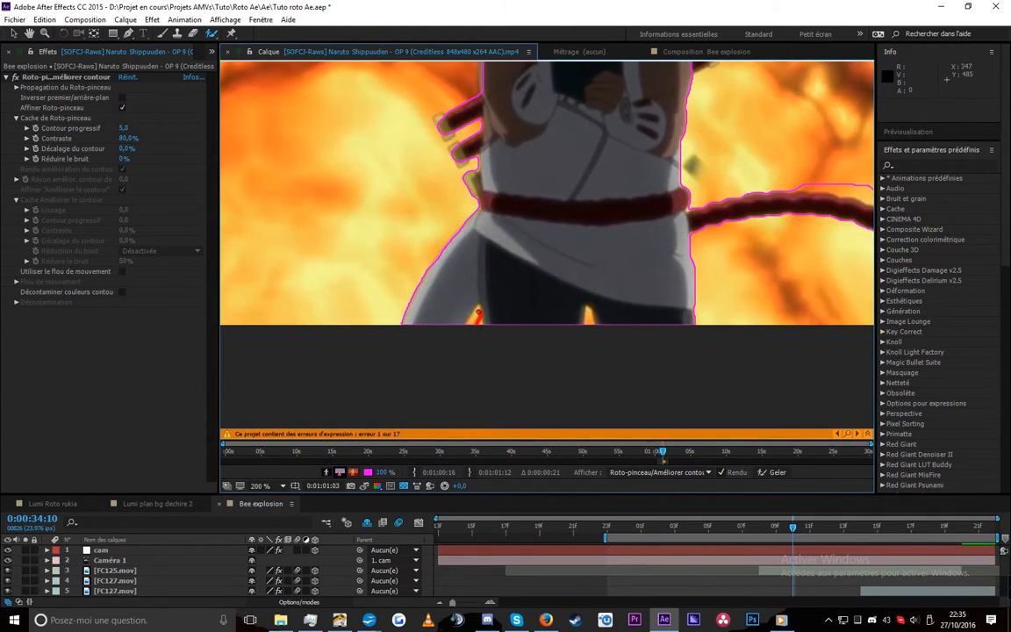
left_click_drag(738, 172, 482, 210)
mouse_move(542, 227)
left_mouse_down()
mouse_move(626, 240)
mouse_move(587, 229)
mouse_move(601, 228)
mouse_move(820, 341)
left_mouse_up()
left_click_drag(736, 308, 548, 186)
scroll(673, 454, "up", 1)
scroll(552, 455, "up", 4)
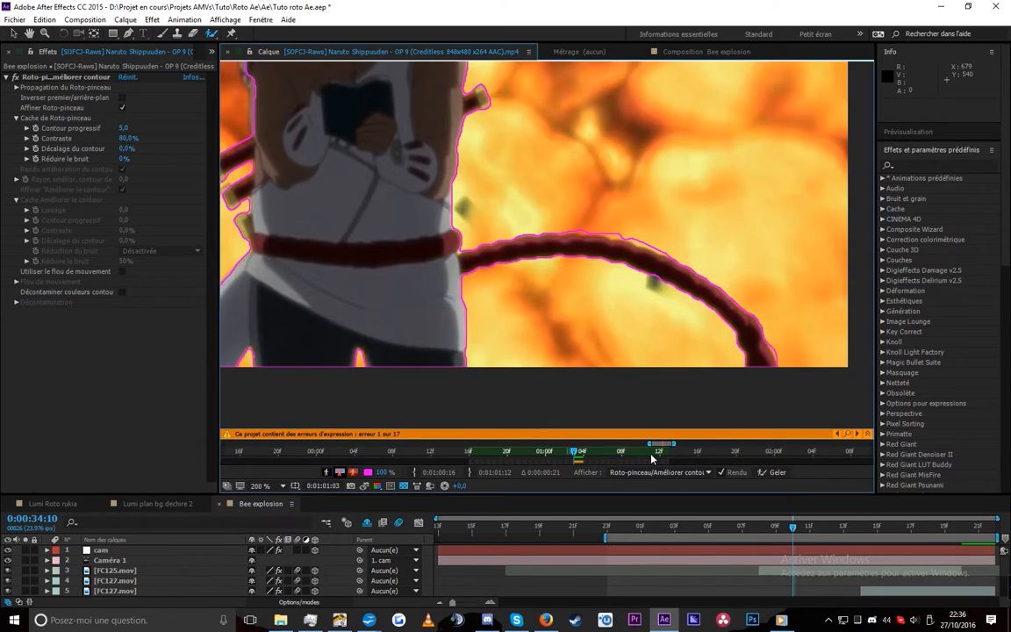
scroll(559, 309, "down", 2)
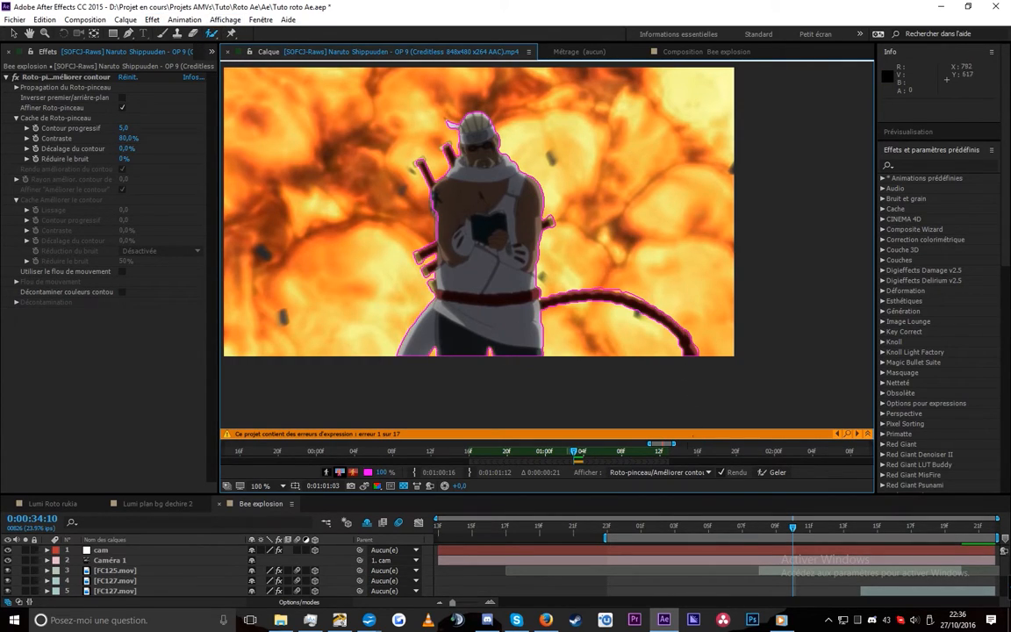
- Check the propagated outline at 0:00:34:14, then correct the Roto Brush selection around the cloth and rope tail at 0:00:34:12
left_click(612, 453)
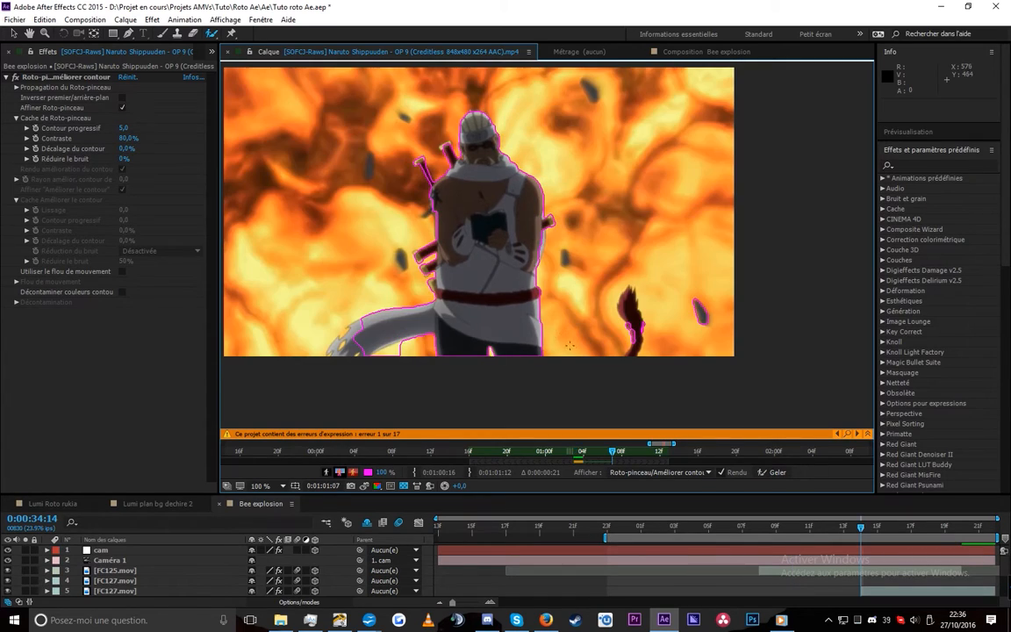
left_click_drag(613, 452, 592, 451)
left_click_drag(367, 356, 365, 358)
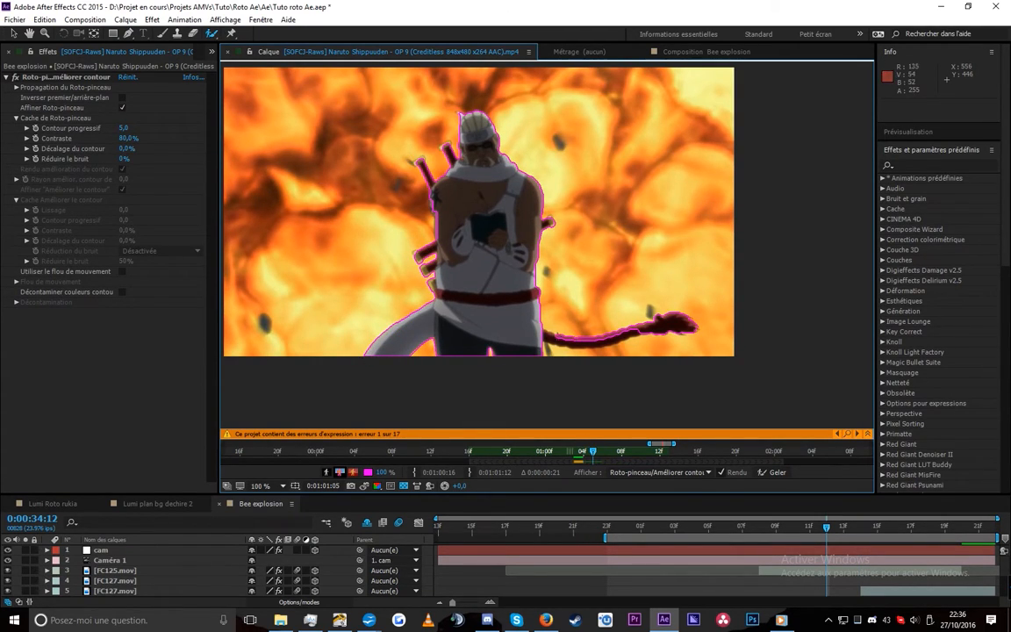
left_click_drag(582, 348, 584, 347)
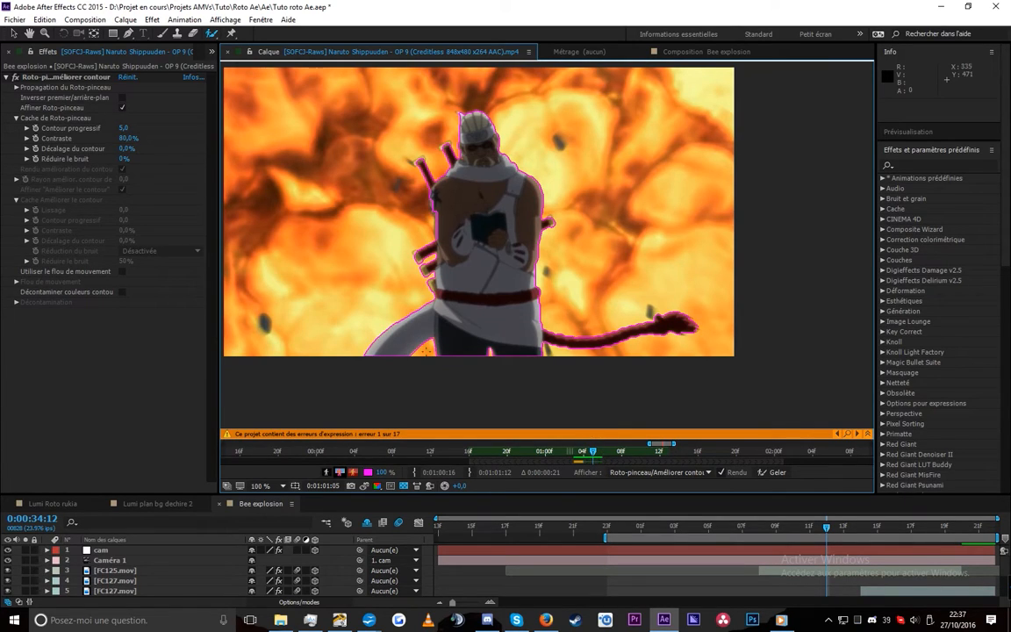
- Review the finished Roto Brush outline at 0:00:34:14, then inspect the cutout in the Bee explosion composition at 0:00:34:06
left_click_drag(598, 452, 611, 452)
scroll(803, 567, "down", 3)
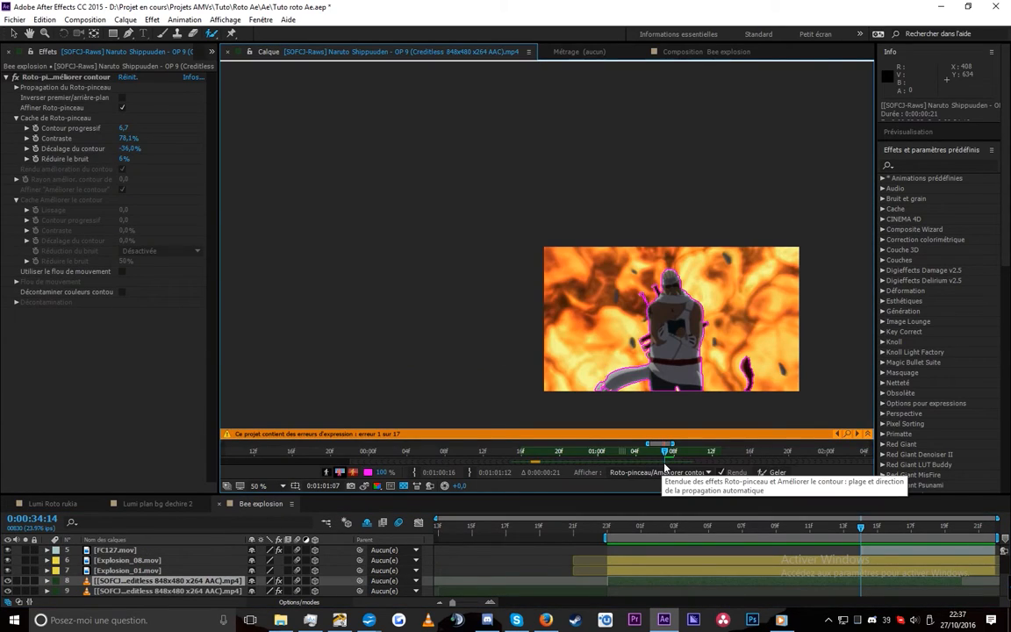
scroll(675, 330, "up", 1)
left_click_drag(676, 329, 465, 180)
left_click_drag(664, 459, 590, 452)
left_click_drag(664, 495, 664, 363)
left_click(694, 51)
left_click_drag(579, 219, 534, 180)
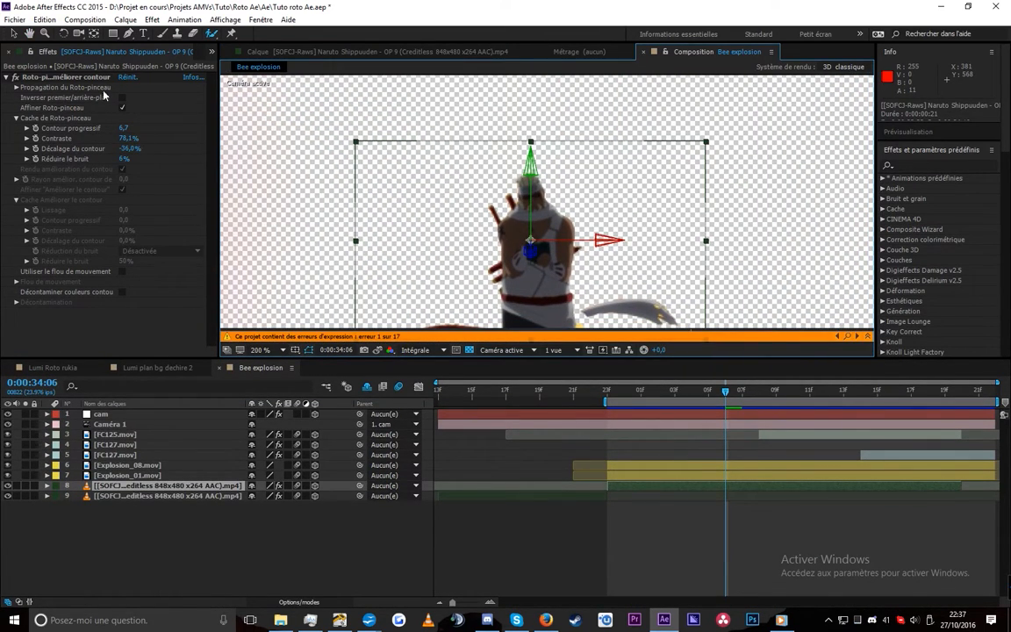
- Select the top Naruto clip's Roto Brush effect and examine its matte settings and the cutout's edges up close
left_click(673, 486)
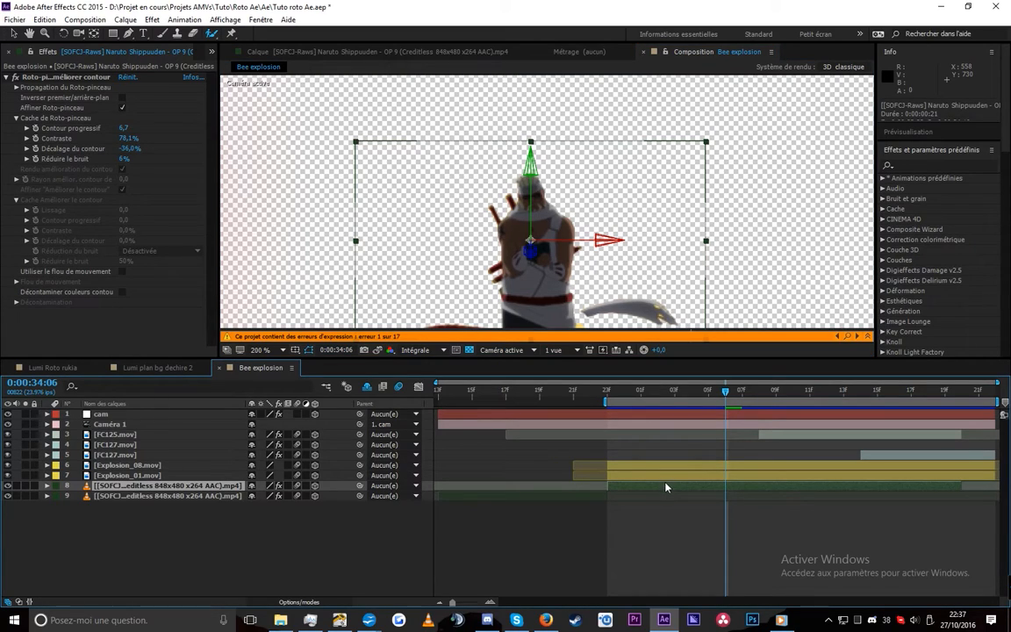
left_click(82, 78)
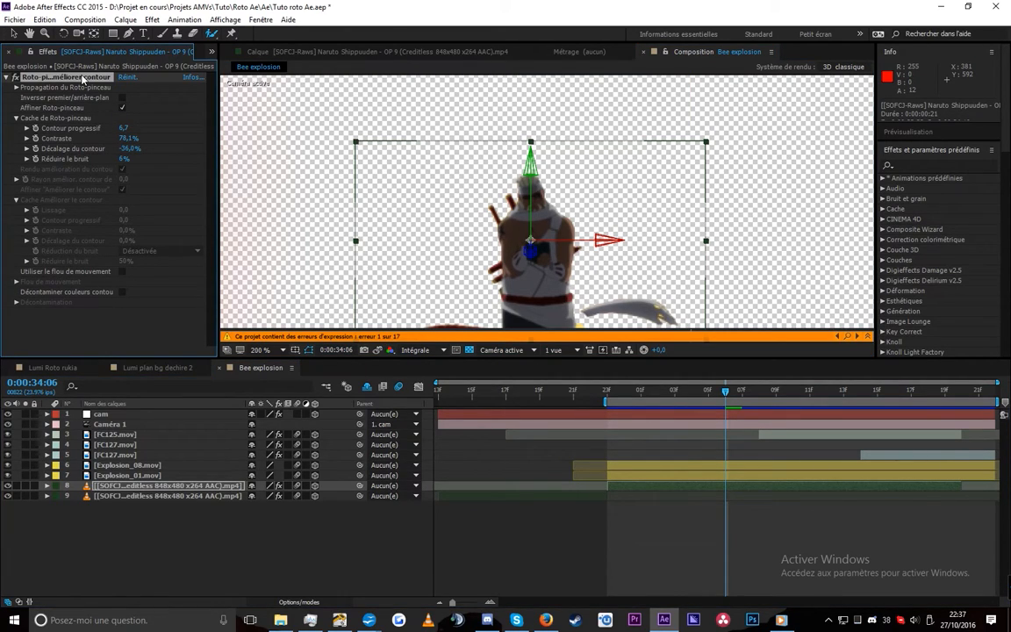
left_click_drag(130, 128, 122, 131)
left_click(121, 129)
key("period")
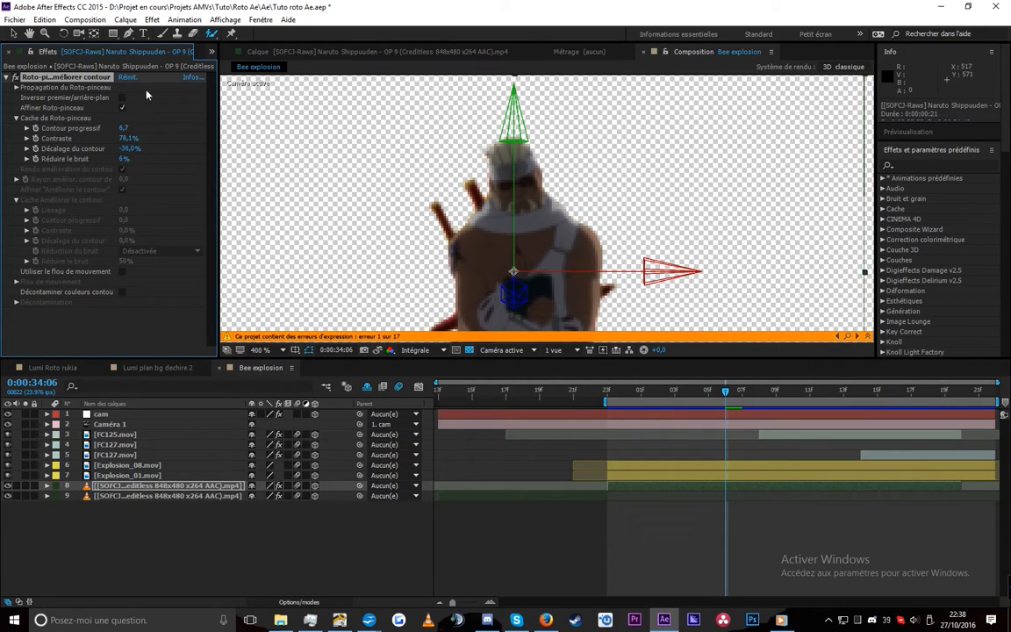
scroll(548, 203, "down", 1)
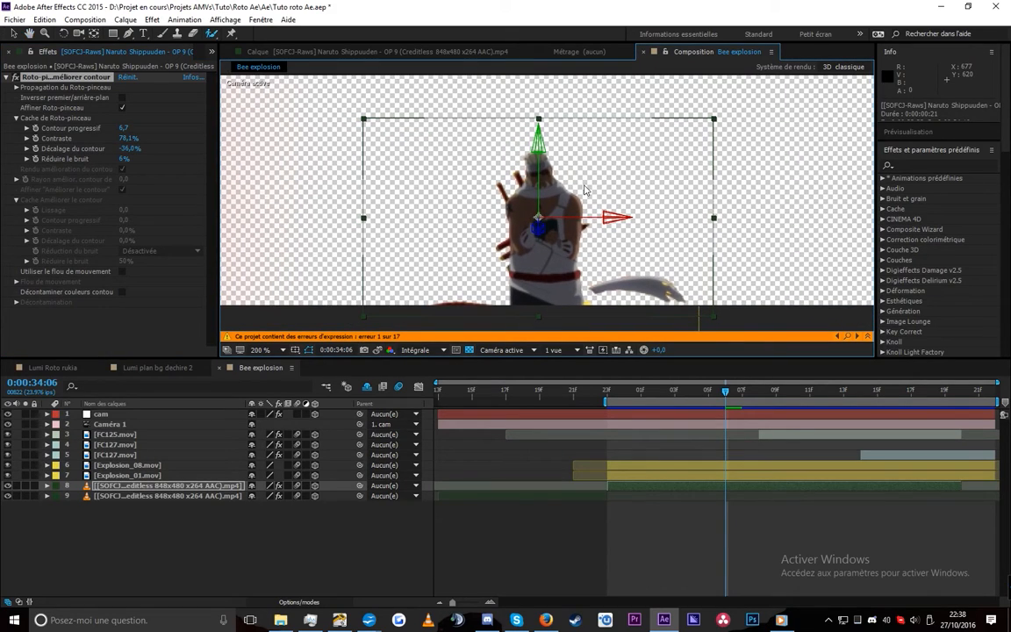
scroll(551, 183, "down", 2)
scroll(543, 211, "up", 1)
scroll(527, 224, "up", 1)
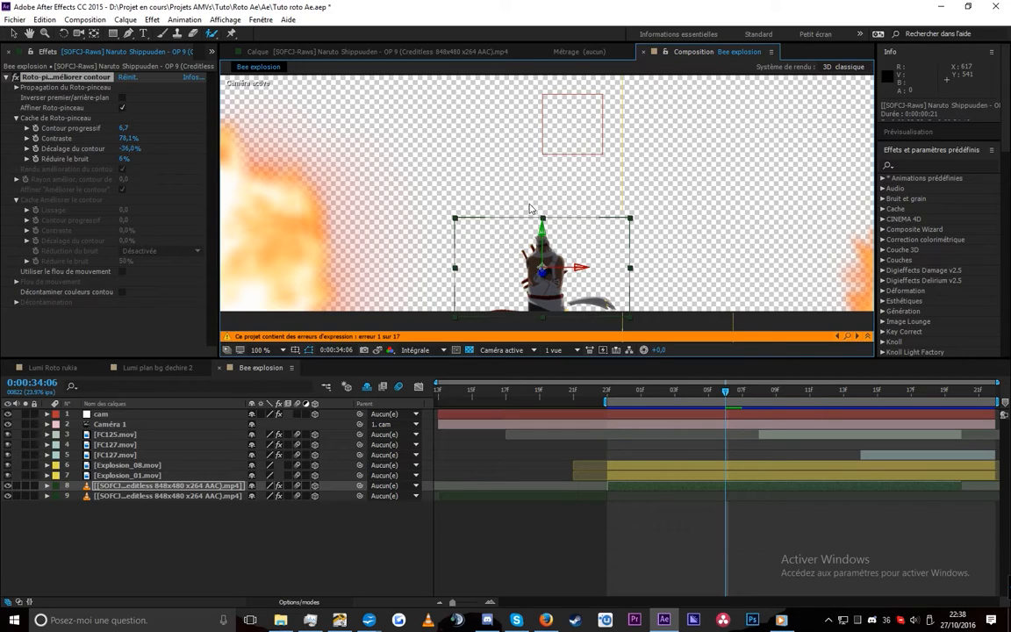
- Open the roto sasuke composition from the mask examples and scrub through its frame-by-frame mask keyframes to 0:00:16:02
left_click(49, 51)
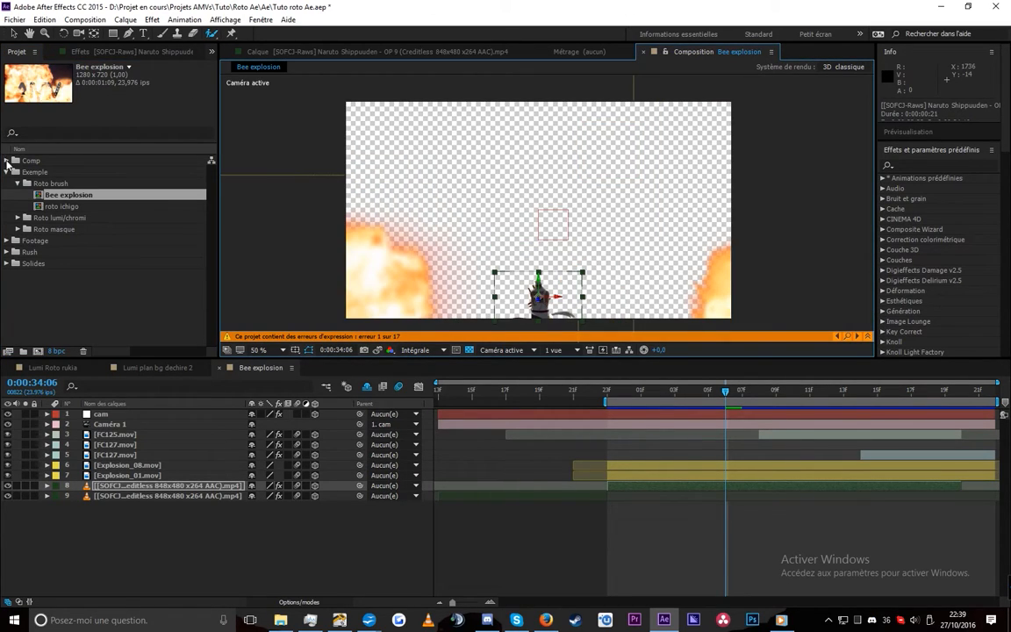
left_click(17, 184)
left_click(56, 206)
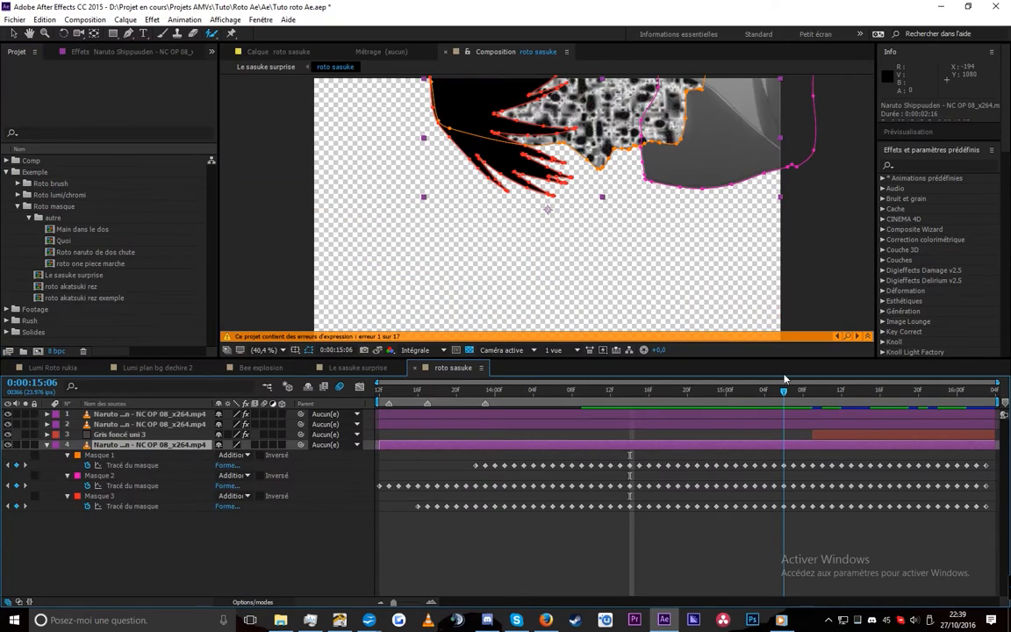
left_click(772, 392)
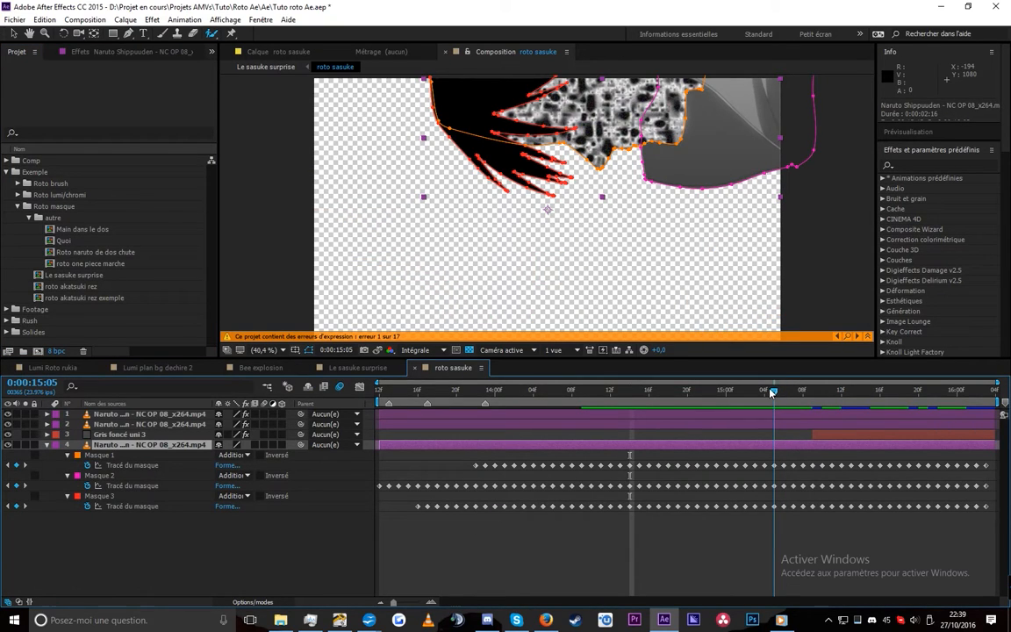
left_click_drag(775, 391, 976, 397)
left_click(589, 353)
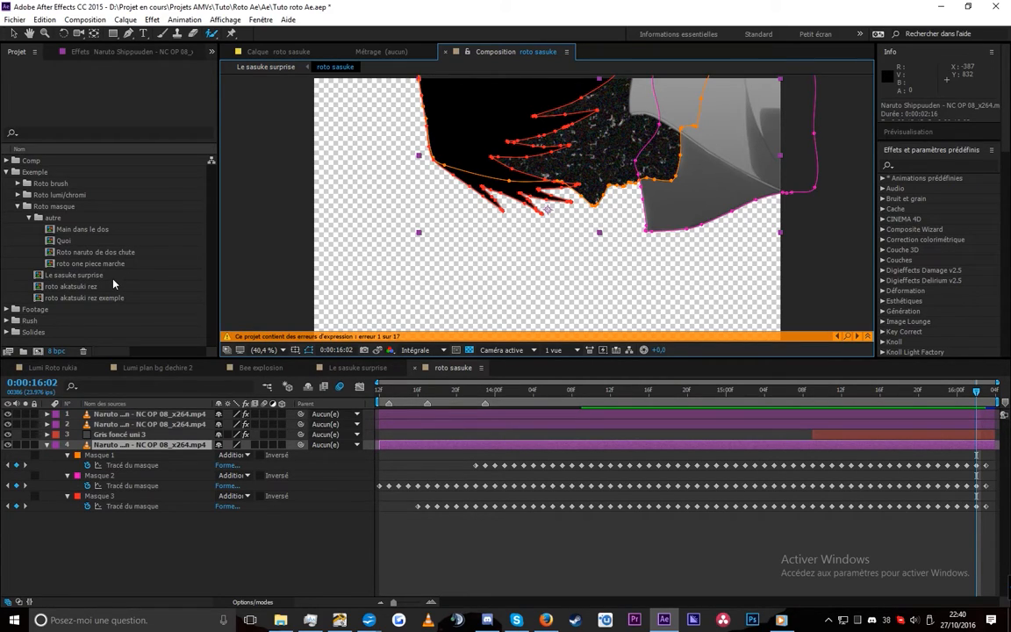
- Open the chromi dbz composition from the Roto lumi/chromi folder and scrub its black-and-white matte around 0:00:01:01
left_click(312, 369)
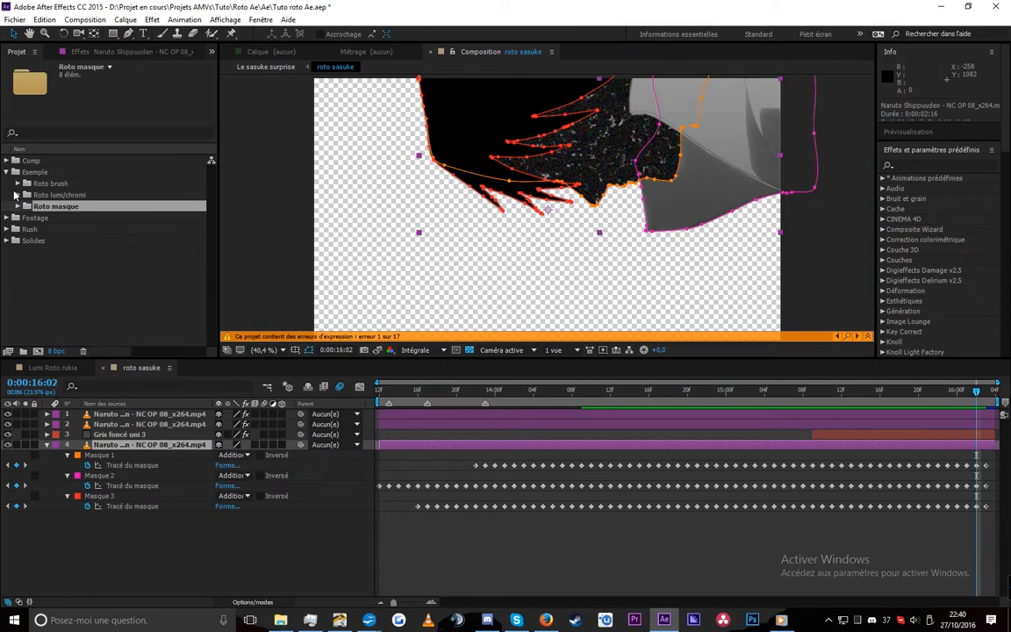
left_click(18, 195)
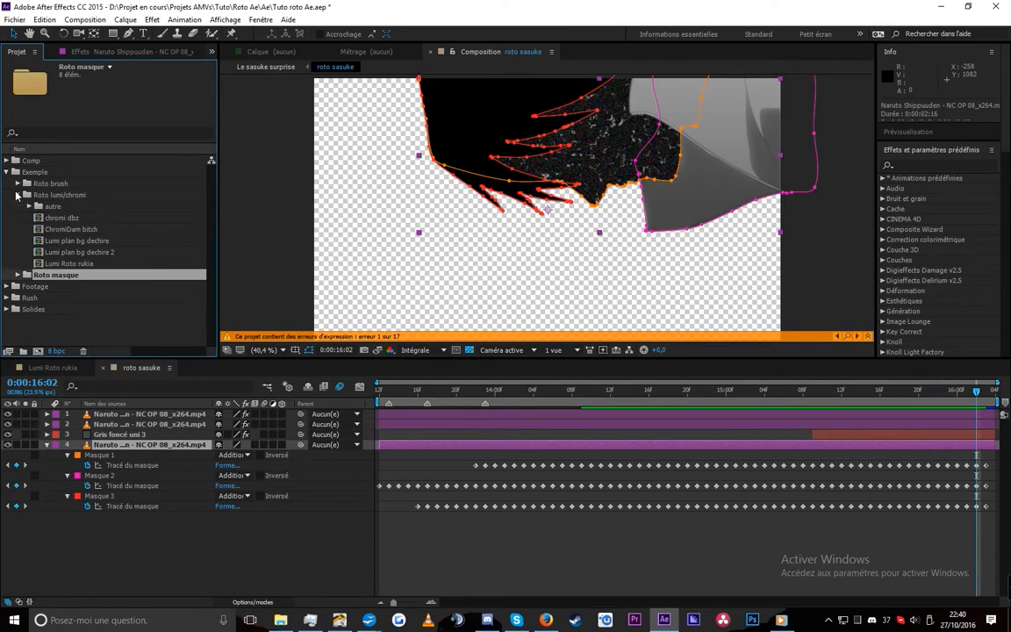
double_click(37, 217)
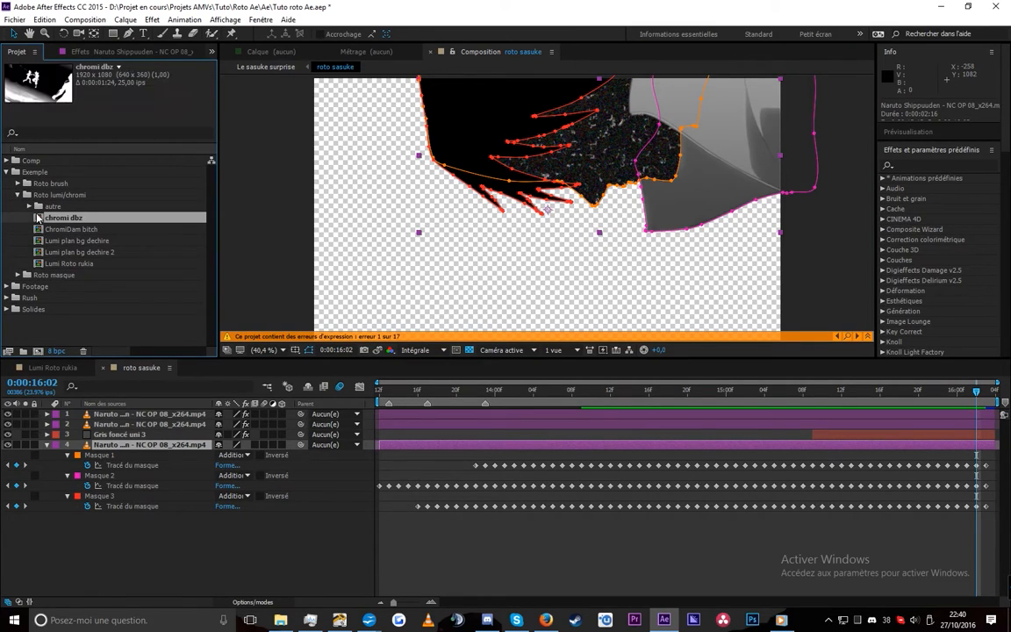
left_click_drag(600, 390, 693, 392)
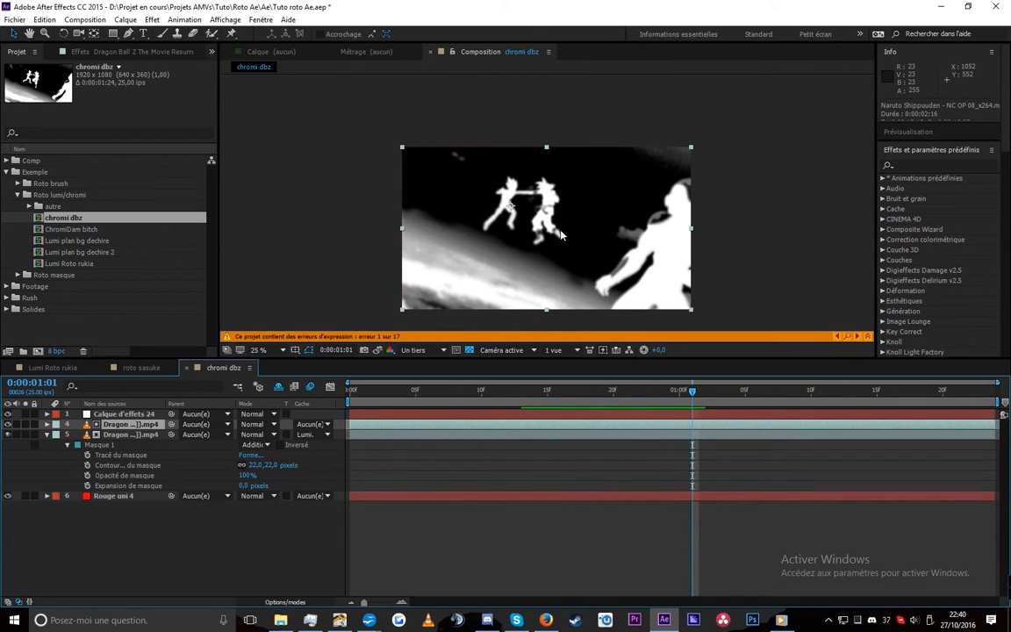
left_click(705, 395)
mouse_move(706, 394)
left_mouse_down()
mouse_move(774, 392)
mouse_move(694, 393)
left_mouse_up()
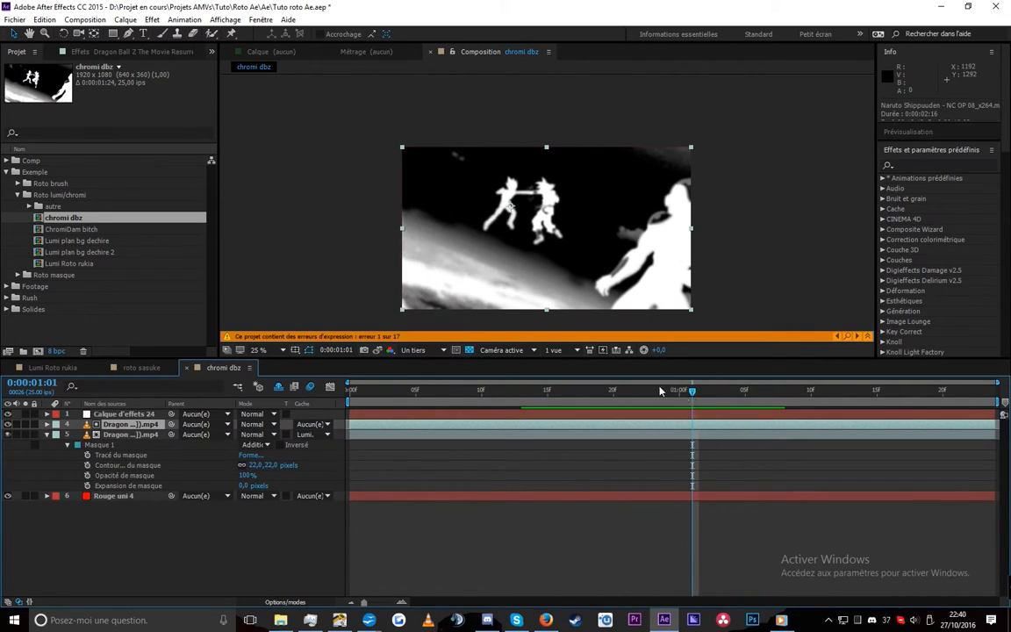
- Hide the upper Dragon Ball layer and, at 0:00:01:11, tighten Masque 1 on the lower layer around the two fighters
left_click(8, 424)
left_click_drag(692, 393, 824, 414)
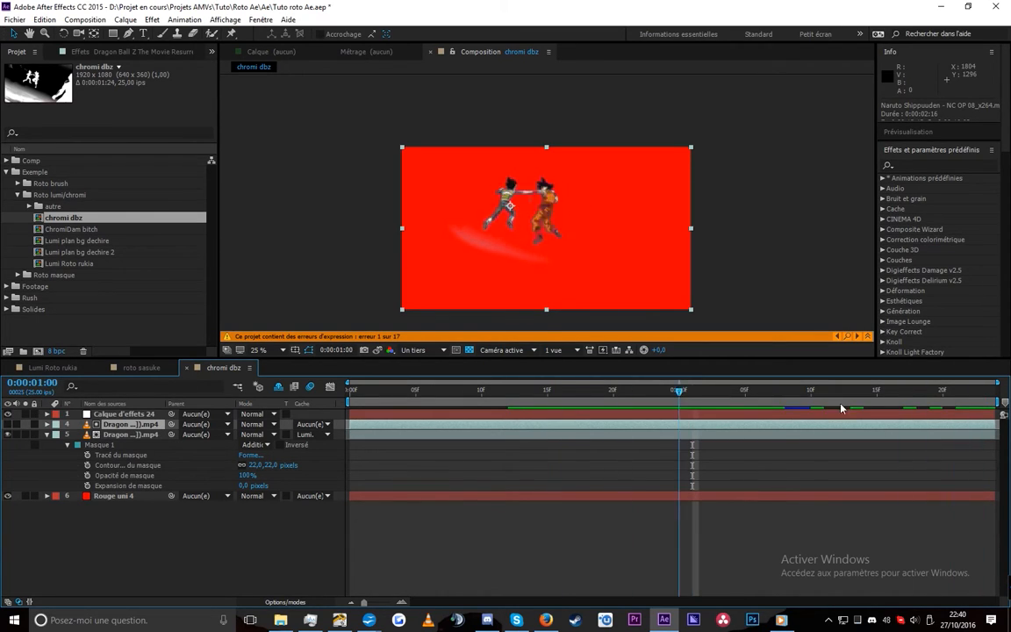
left_click(665, 436)
left_click(493, 262)
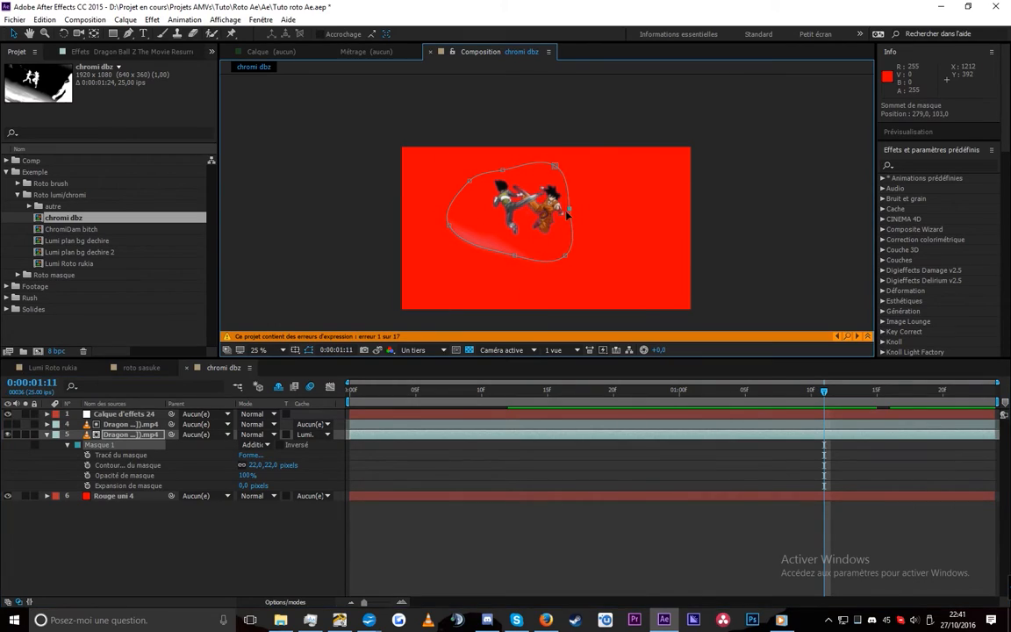
left_click_drag(450, 224, 470, 222)
mouse_move(528, 239)
left_mouse_down()
mouse_move(508, 253)
mouse_move(512, 241)
left_mouse_up()
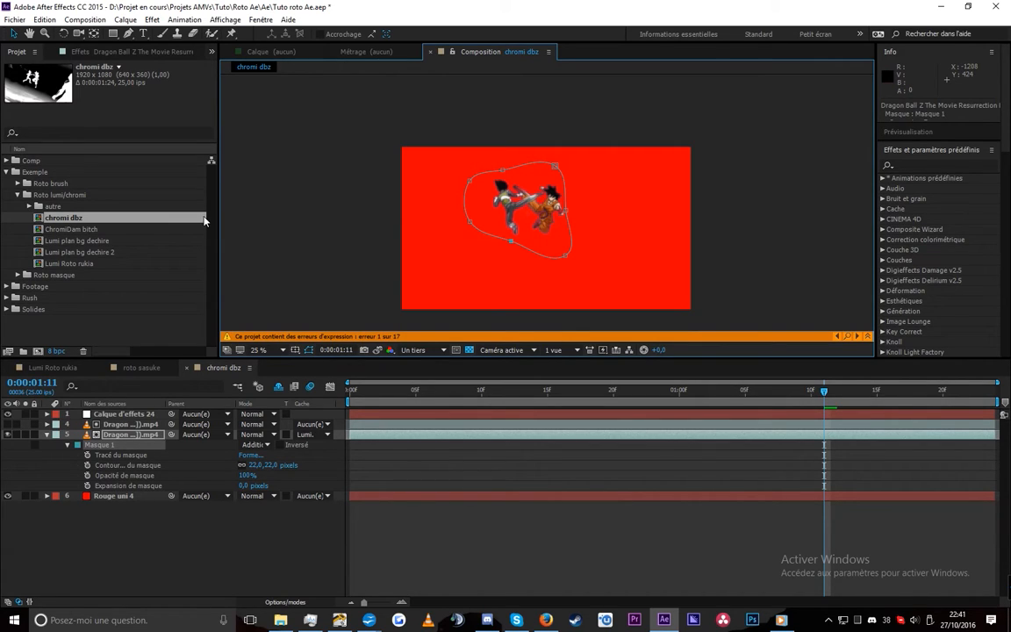
- Open the Lumi plan bg dechire composition from the Roto lumi/chromi folder
double_click(88, 240)
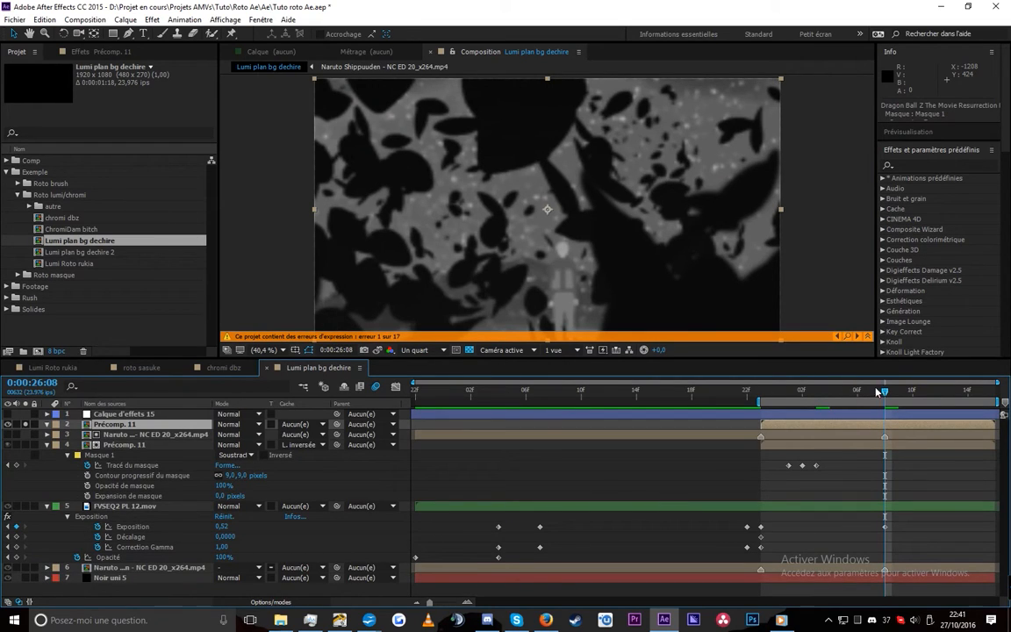
- At 0:00:26:07, duplicate the black-and-white Naruto Shippuuden matte layer and place the copy at the top of the layer stack
left_click(816, 399)
left_click_drag(816, 401, 872, 392)
left_click(130, 437)
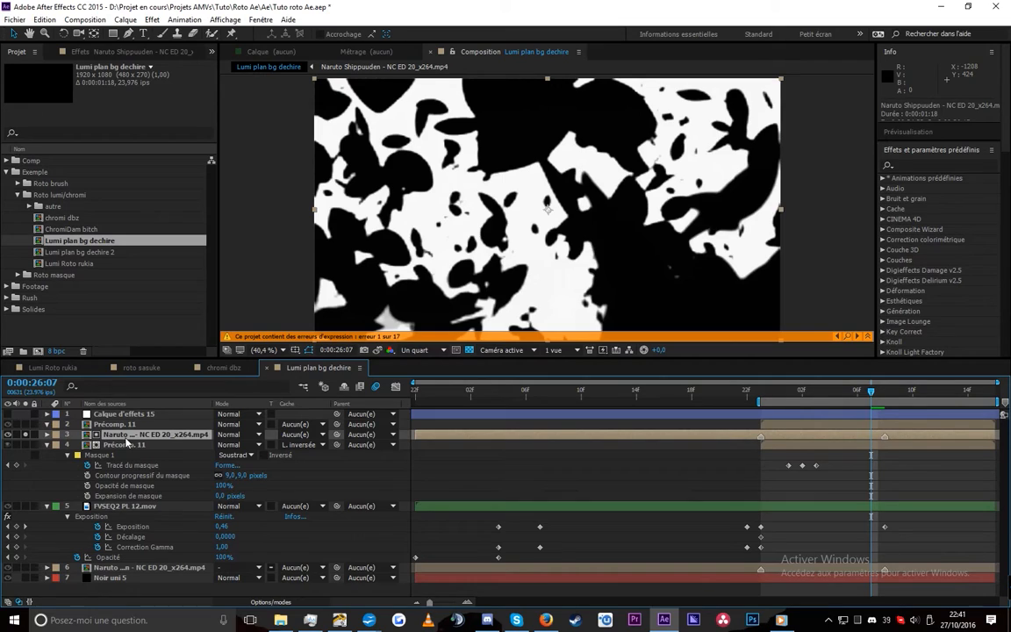
key("ctrl+d")
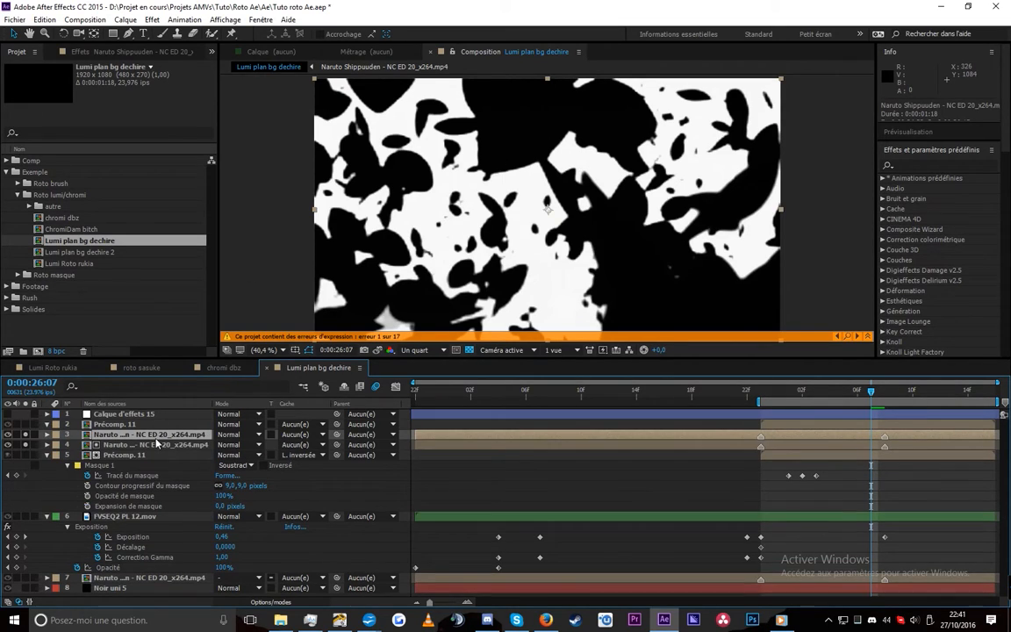
left_click_drag(147, 435, 140, 416)
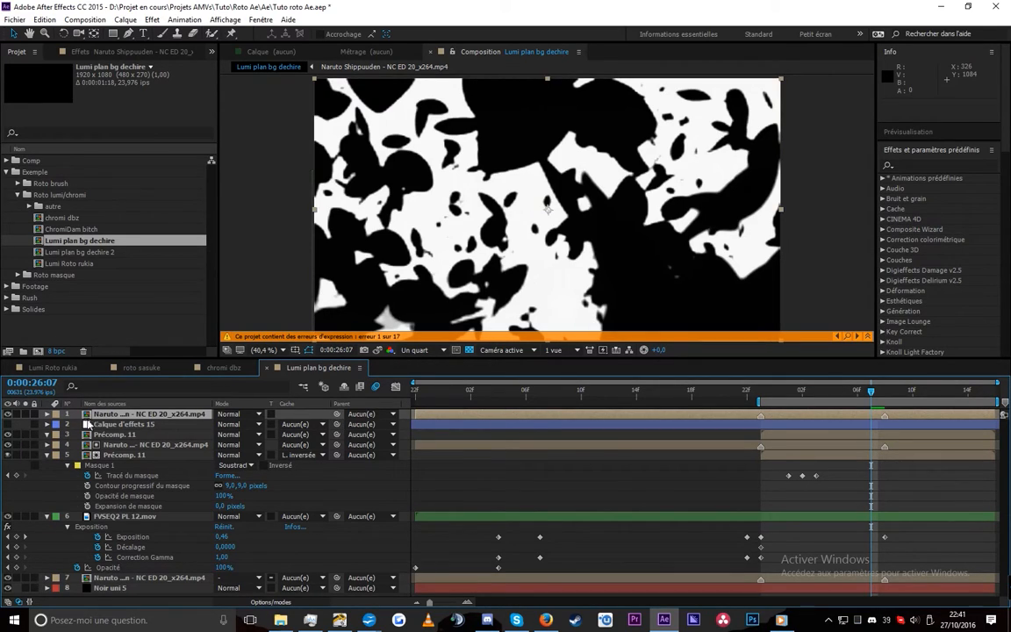
- Duplicate the Calque d'effets 15 adjustment layer and set the upper copy's track matte to Luminance from the top Naruto layer
left_click(101, 425)
key("ctrl+d")
left_click(296, 424)
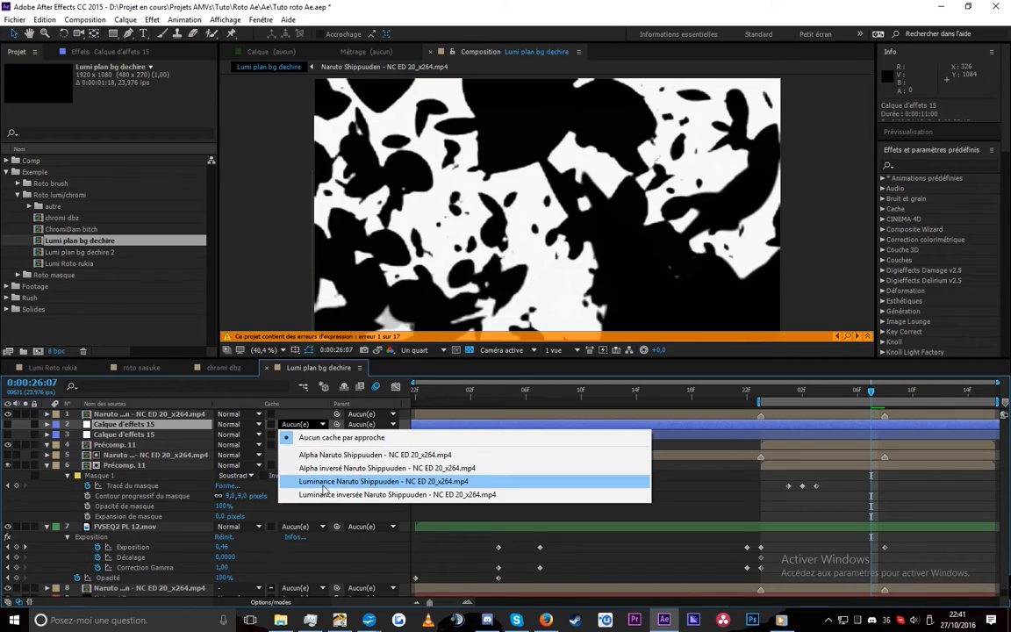
left_click(327, 485)
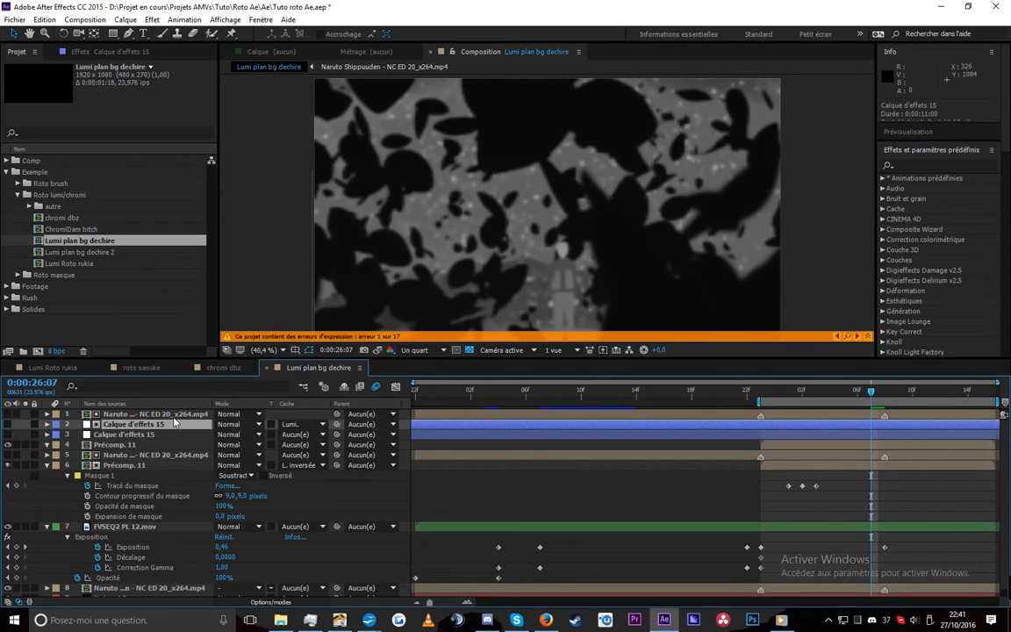
- Turn on the matted Calque d'effets 15 copy and apply the Négatif effect to it
left_click(139, 416)
left_click(104, 425)
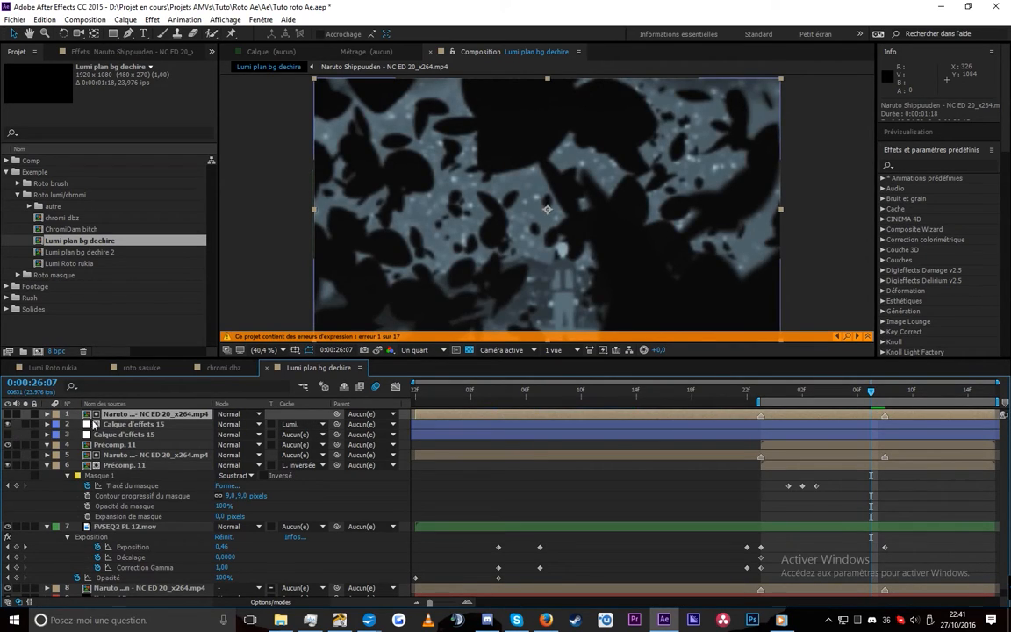
left_click(104, 53)
left_click(922, 178)
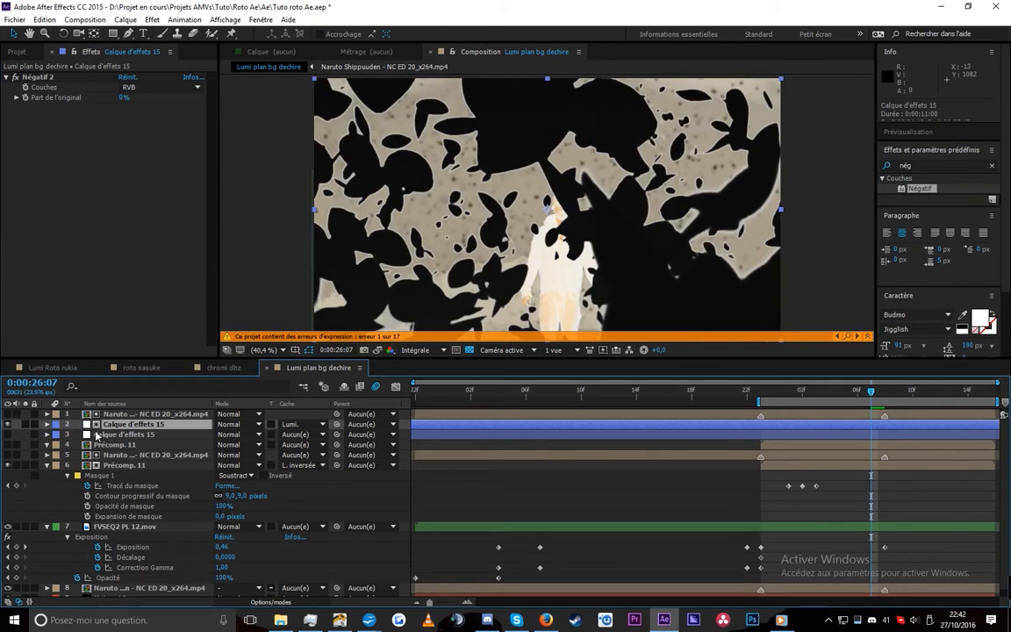
- Change the matted adjustment layer's track matte to Luminance inversée so the negative affects the flying debris instead
left_click(24, 425)
left_click(25, 425)
left_click(312, 427)
left_click(316, 447)
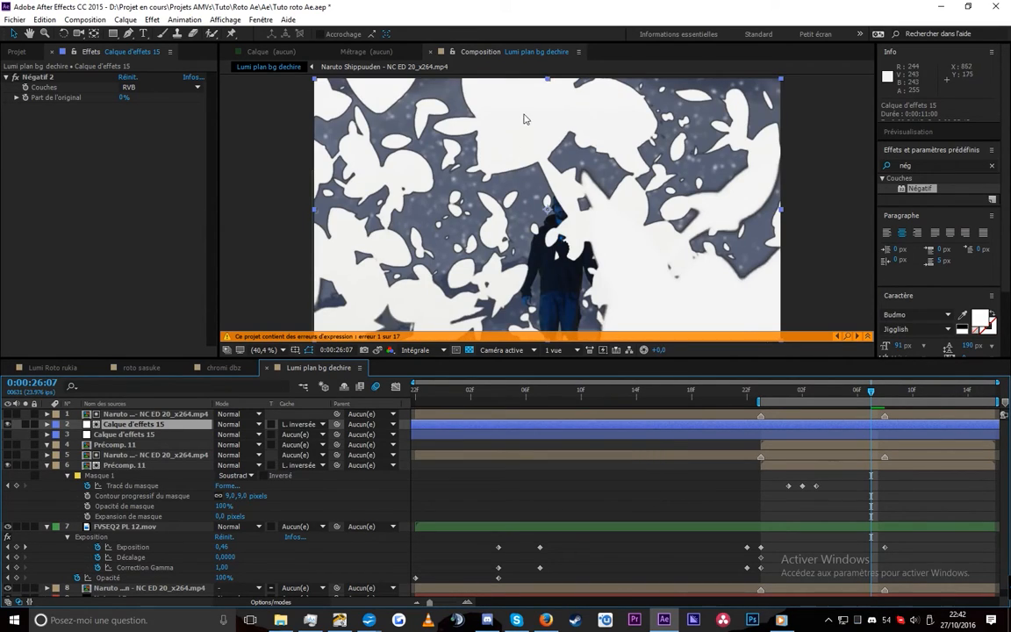
- Set the work area from 0:00:25:22 to 0:00:26:14, go to 0:00:26:01 and preview the composition
left_click_drag(870, 400, 788, 392)
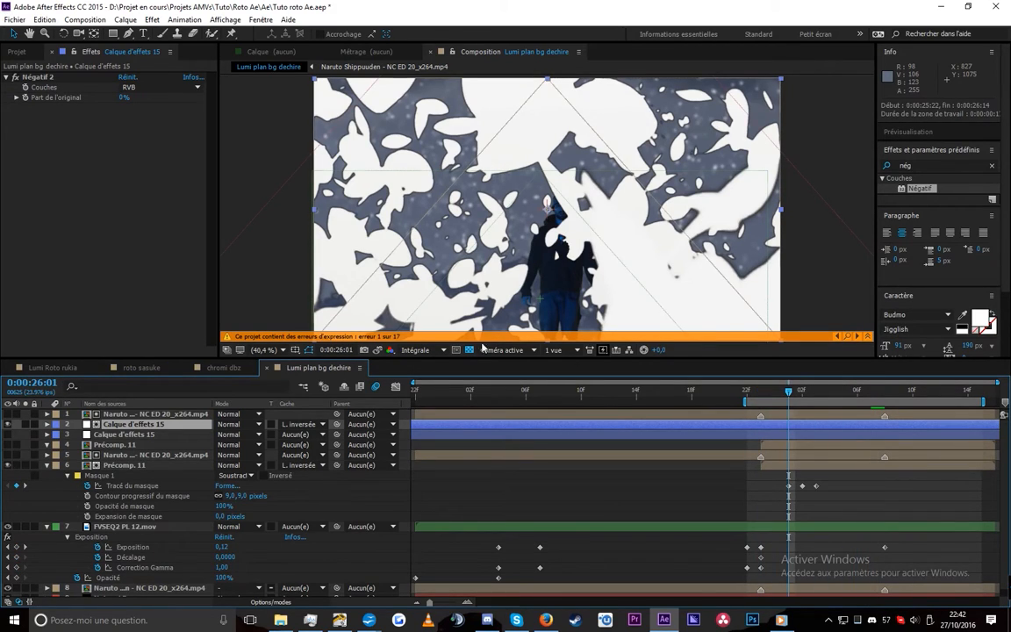
key("space")
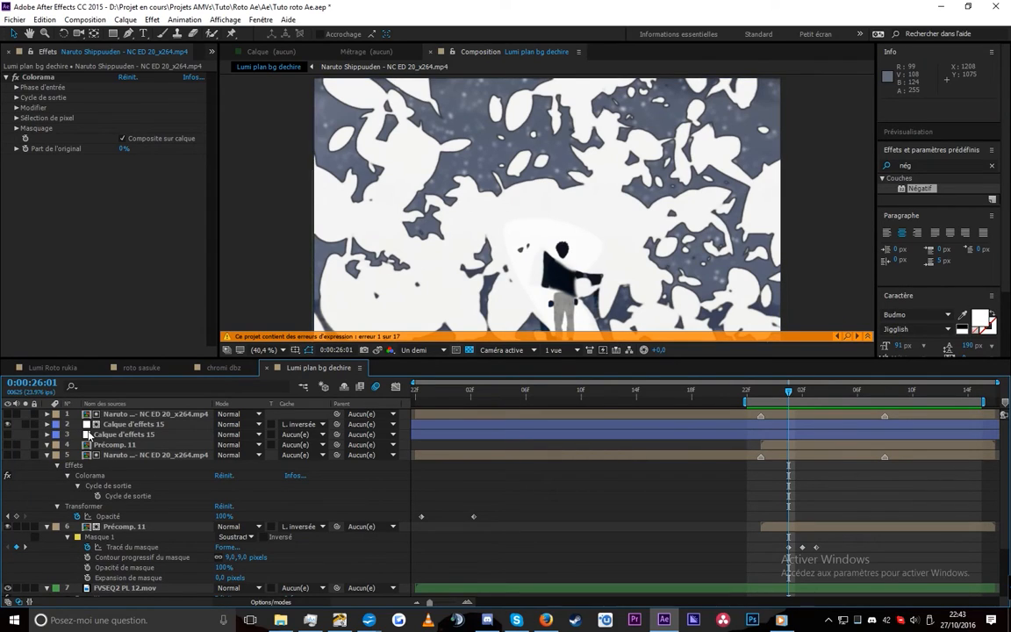
- Place Fire_03.mov from the feu footage folder directly below the top Naruto matte layer
left_click(155, 426)
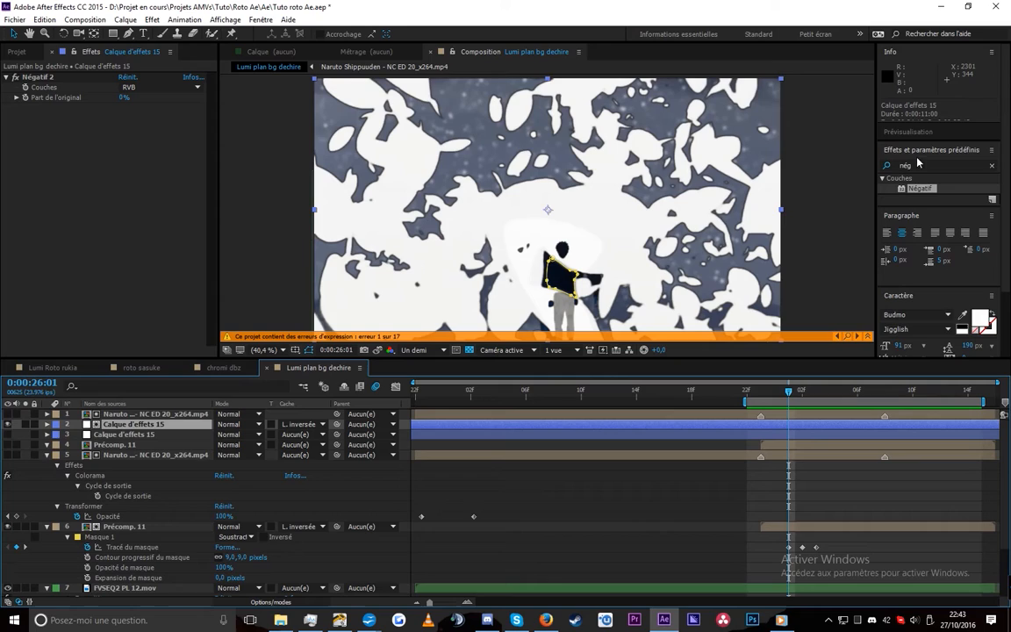
left_click(12, 63)
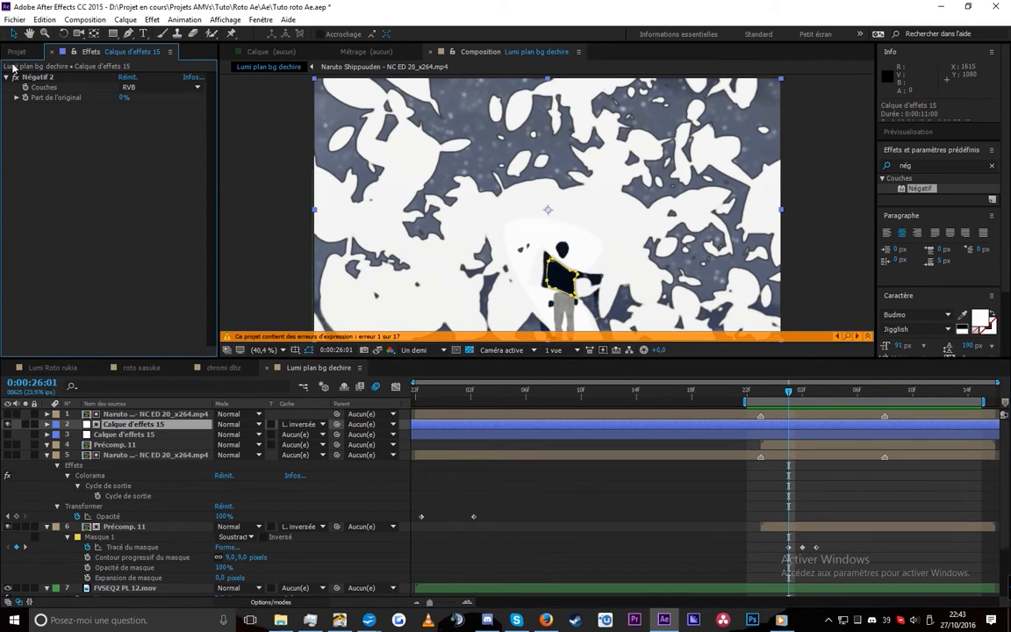
left_click(8, 55)
left_click_drag(65, 229, 127, 420)
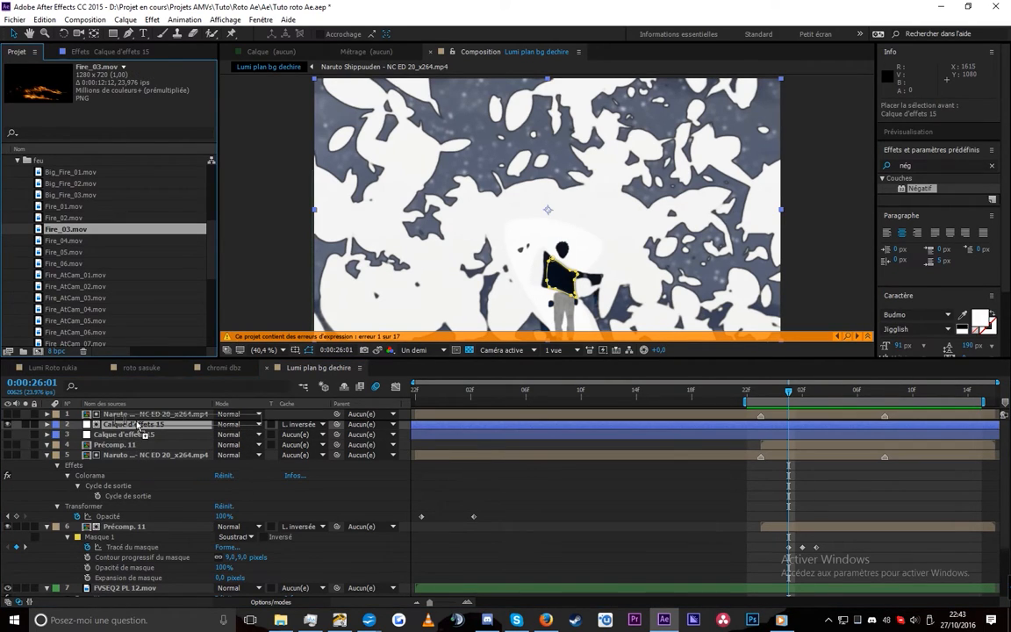
- Give Fire_03.mov a Luminance track matte from the Naruto layer and delete the adjustment layer carrying the Négatif effect
left_click(294, 424)
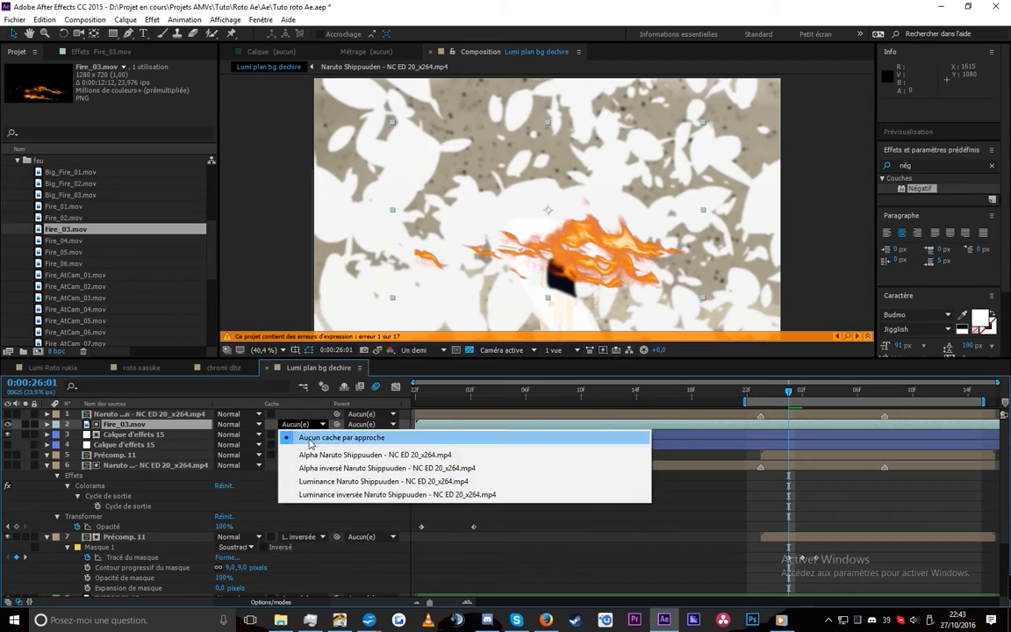
left_click(331, 481)
left_click(182, 435)
key("Delete")
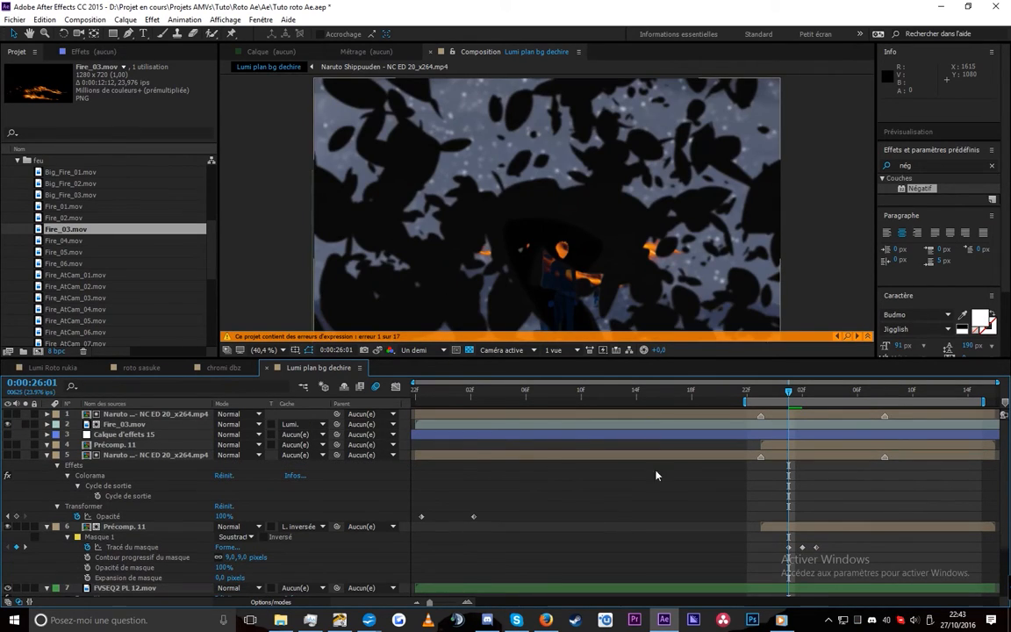
- Shift the Fire_03.mov layer earlier in time and set its track matte to Luminance inversée
left_click(764, 428)
left_click_drag(766, 432, 688, 434)
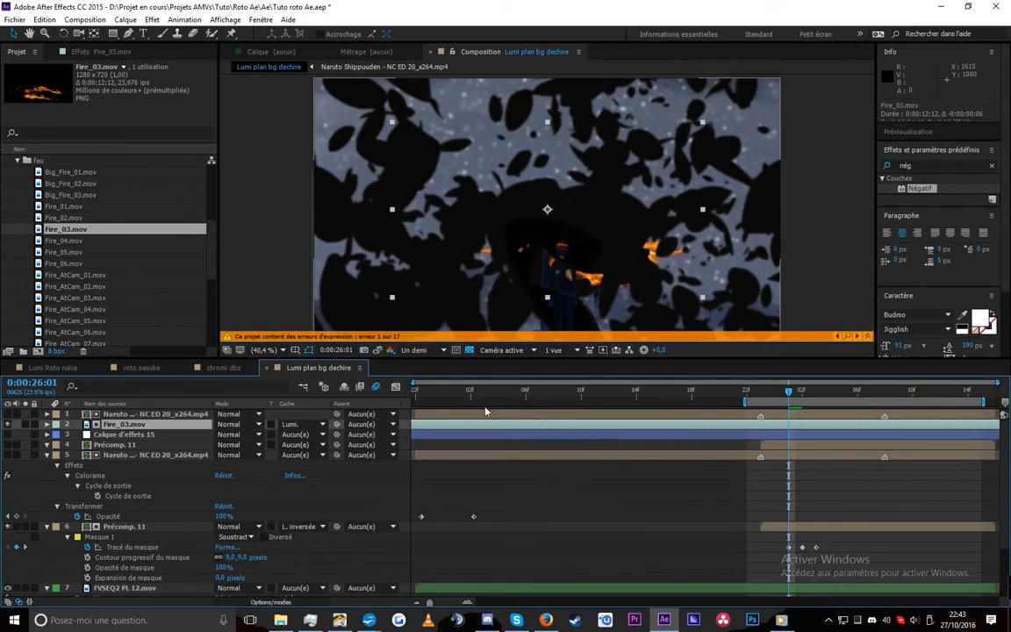
left_click(294, 424)
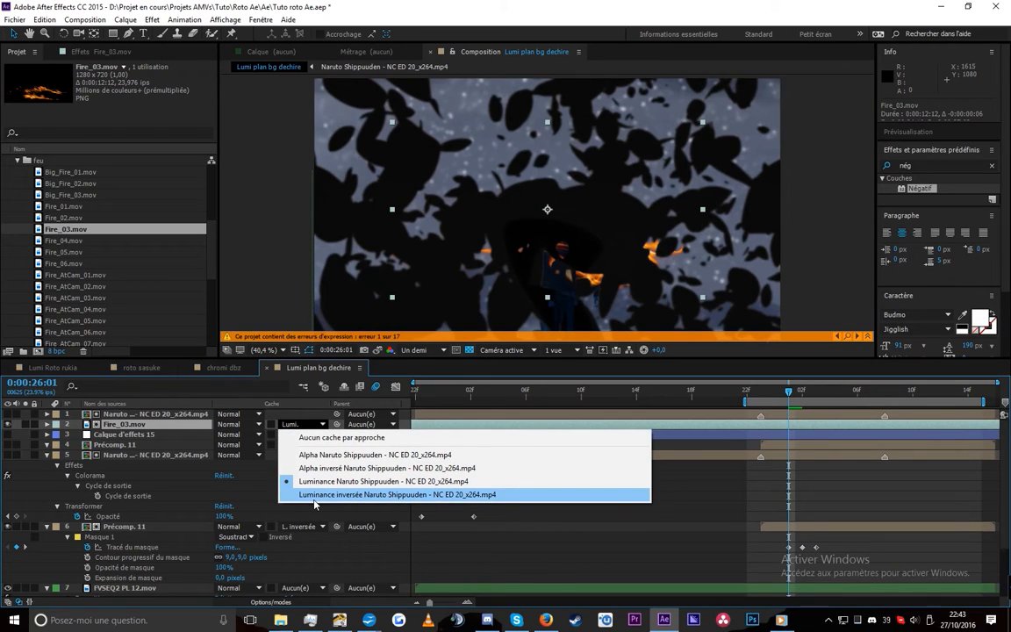
left_click(316, 492)
- Scale Fire_03.mov to 882% and reposition the enlarged flames so they cover the frame
key("s")
left_click_drag(255, 436, 742, 434)
scroll(722, 238, "down", 3)
left_click_drag(589, 252, 522, 191)
- Go to 0:00:25:15 and preview the flames showing through the inverted matte
scroll(557, 214, "up", 3)
scroll(557, 214, "down", 2)
mouse_move(632, 393)
left_mouse_down()
mouse_move(570, 393)
mouse_move(625, 396)
left_mouse_up()
key("space")
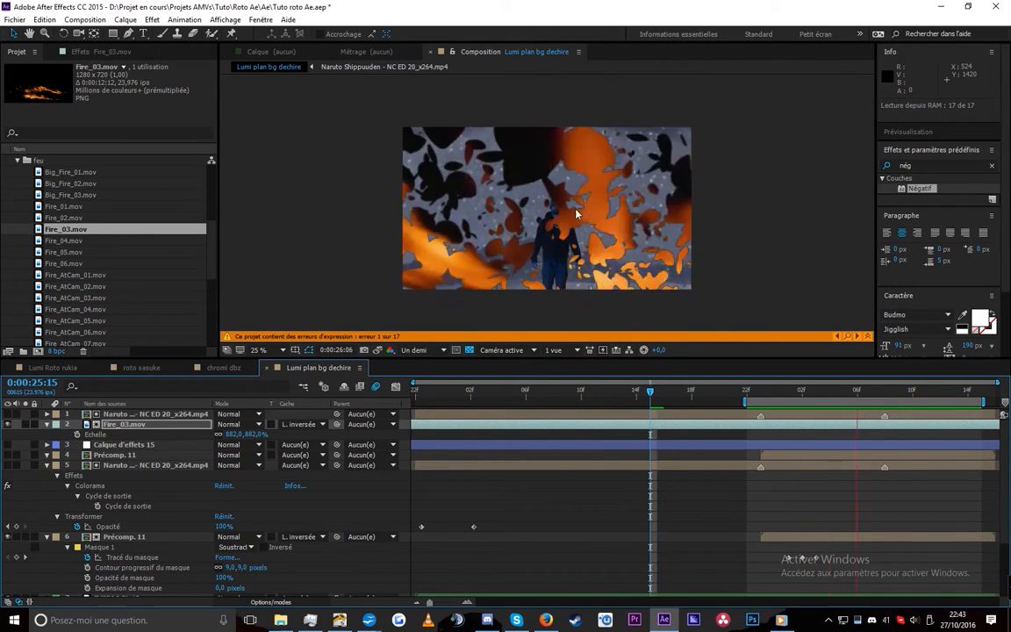
key("space")
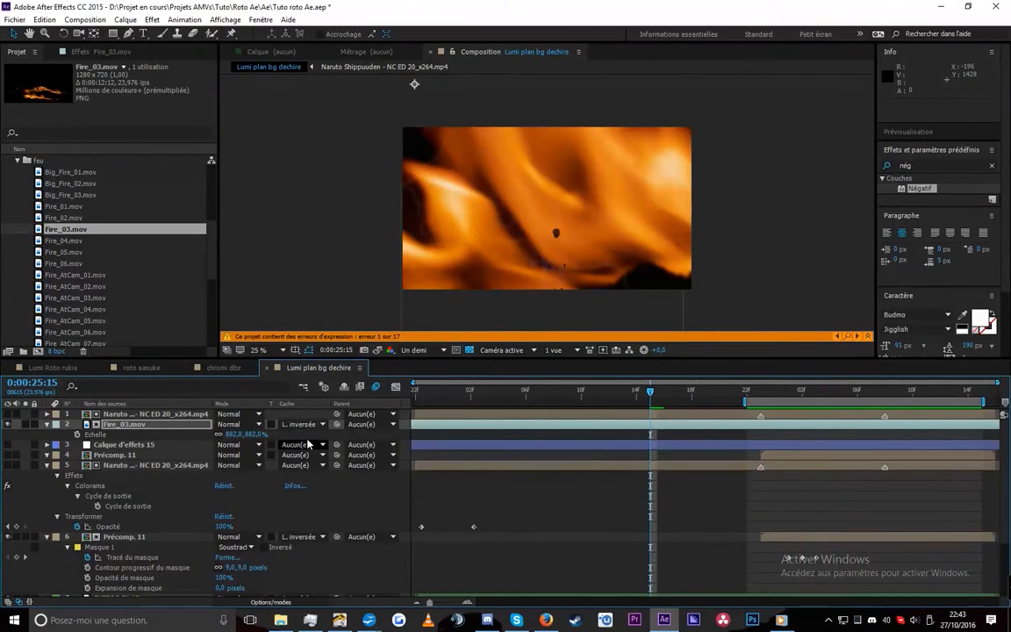
- Set Fire_03.mov's track matte to Luminance and preview the flames in the background areas
left_click(299, 424)
left_click(331, 481)
key("space")
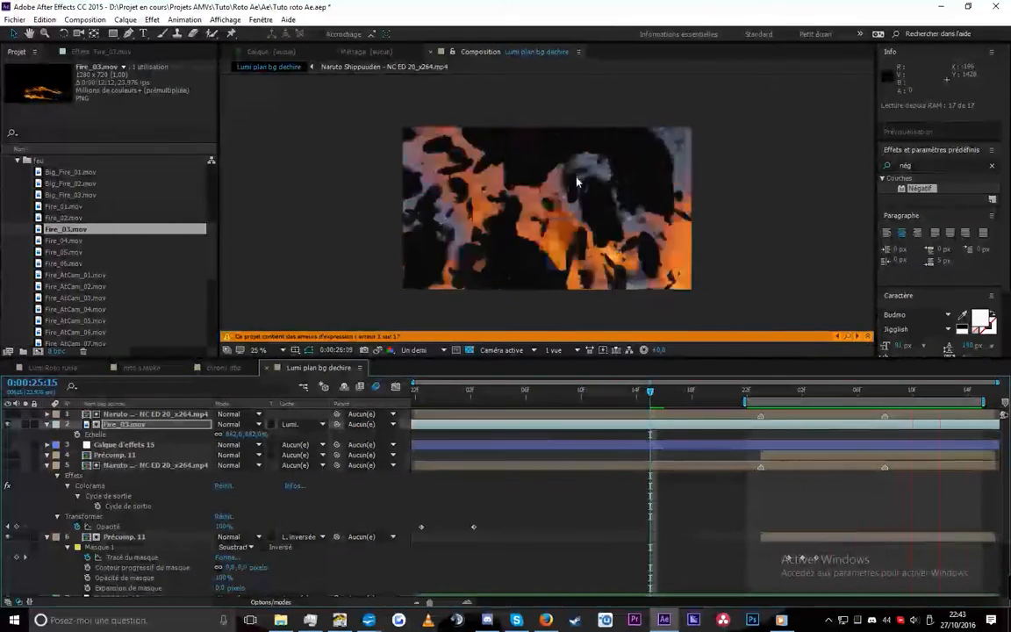
key("space")
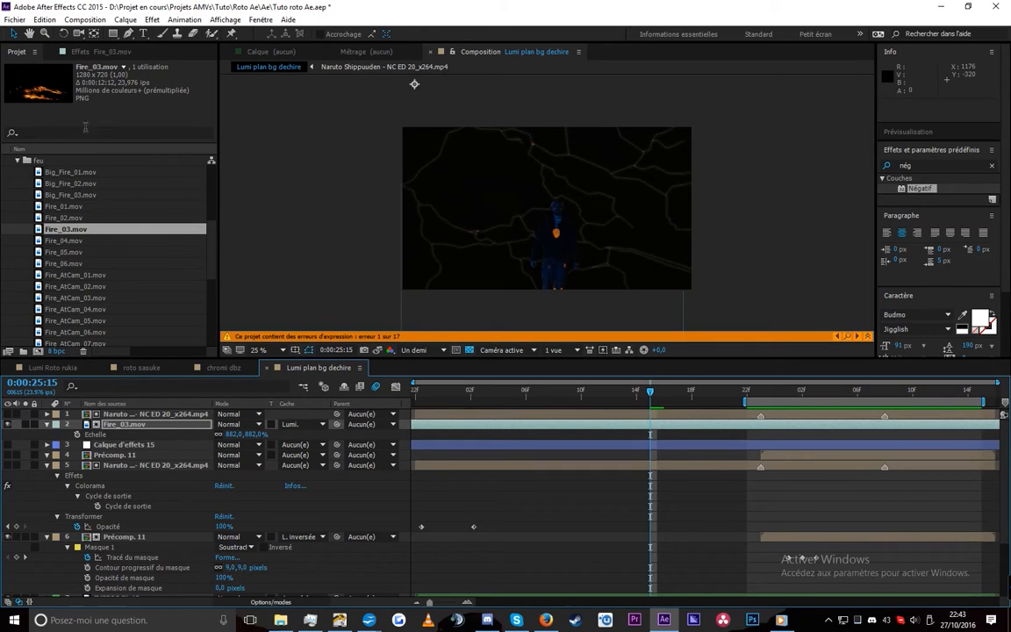
- Collapse the Footage and Roto lumi/chromi folders and open the roto akatsuki rez composition from the Roto masque folder
scroll(53, 255, "up", 3)
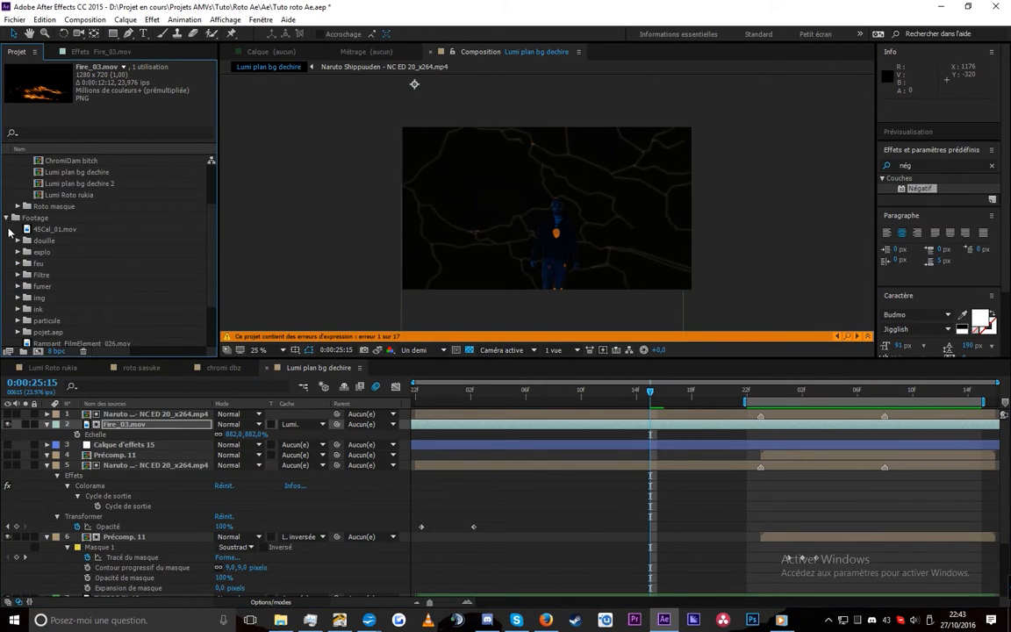
left_click(8, 219)
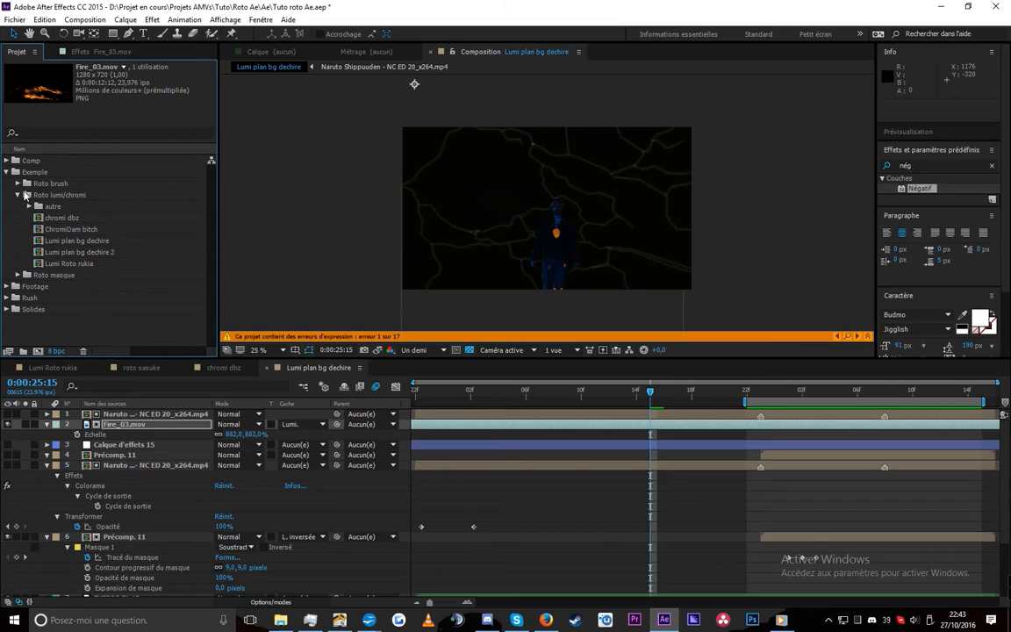
left_click(18, 195)
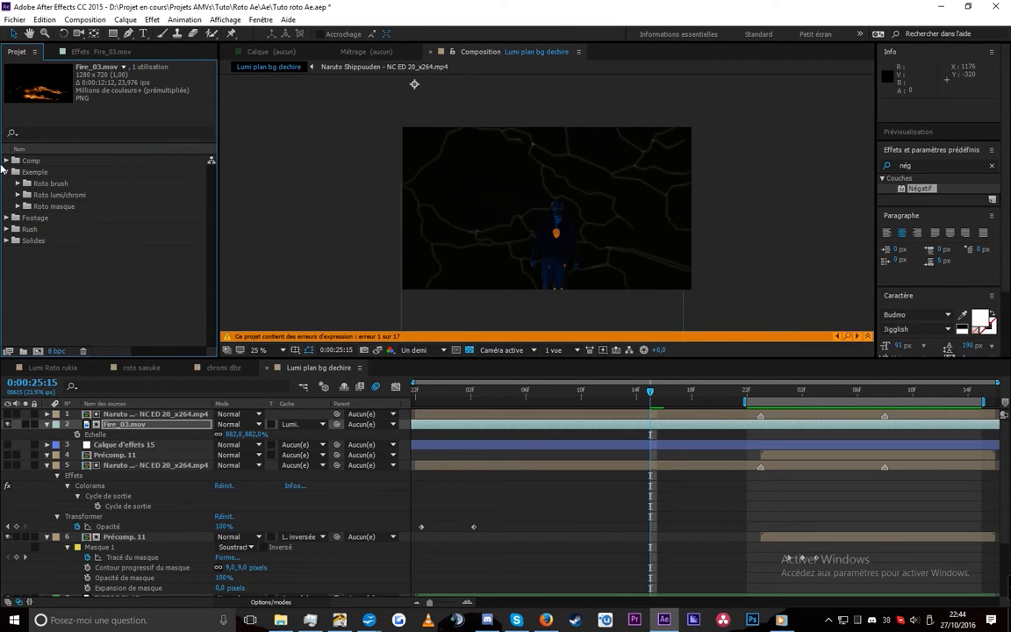
left_click(17, 206)
double_click(74, 286)
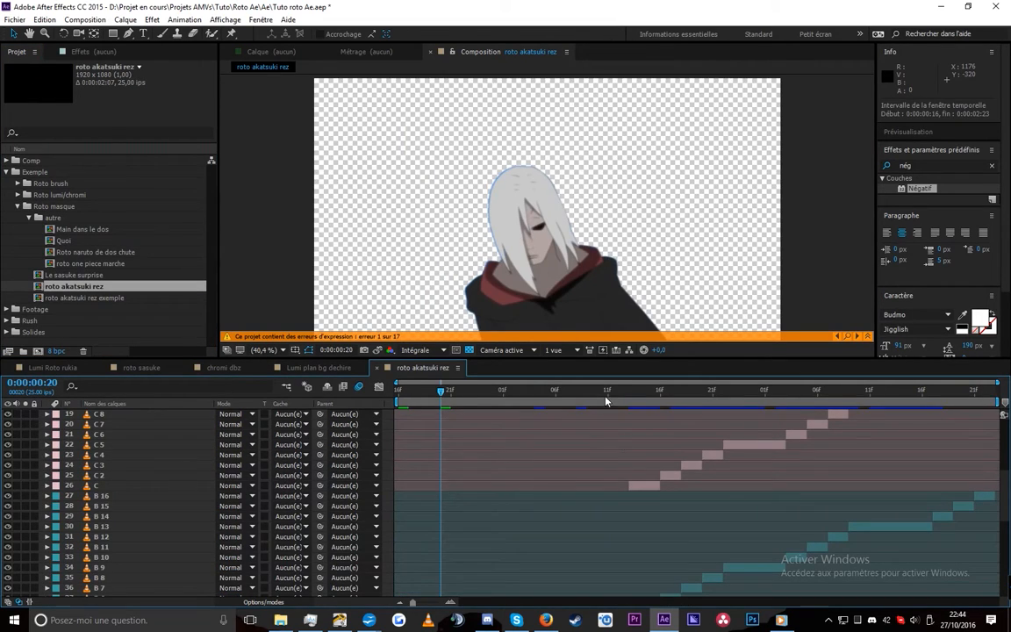
- Scrub through the cut-out characters and their staggered layers in roto akatsuki rez up to 0:00:02:10
left_click_drag(606, 401, 671, 402)
scroll(550, 167, "down", 2)
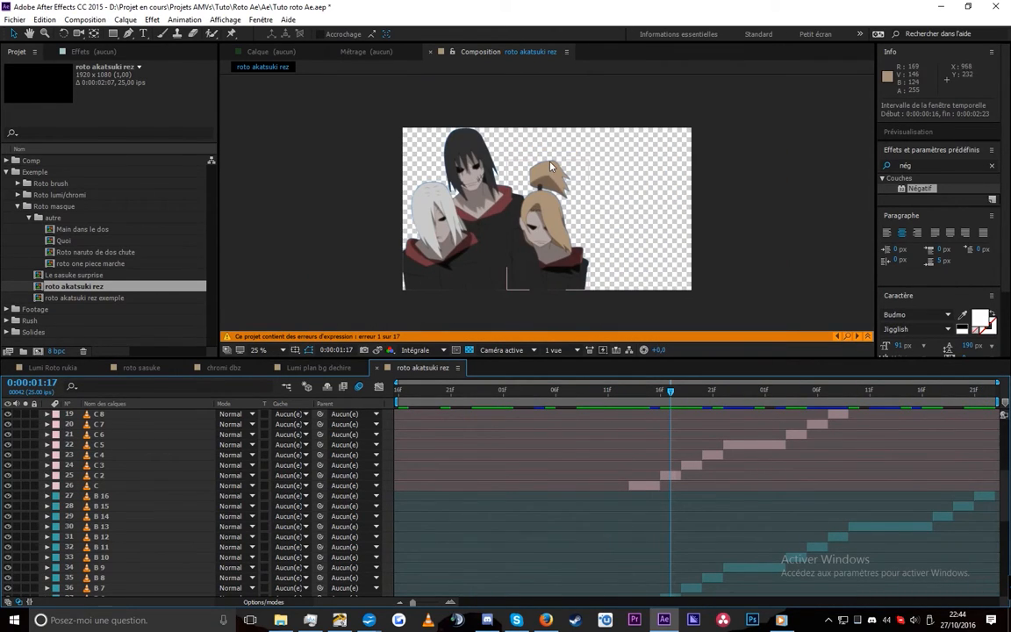
scroll(492, 477, "down", 1)
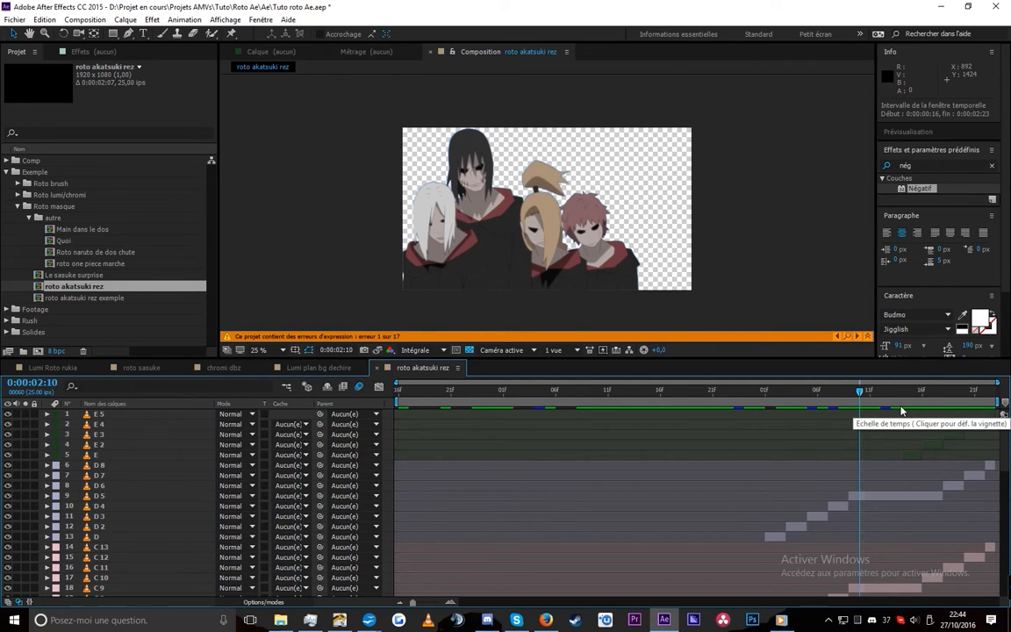
- Add the roto akatsuki rez composition to the Adobe Media Encoder queue
key("ctrl+alt+m")
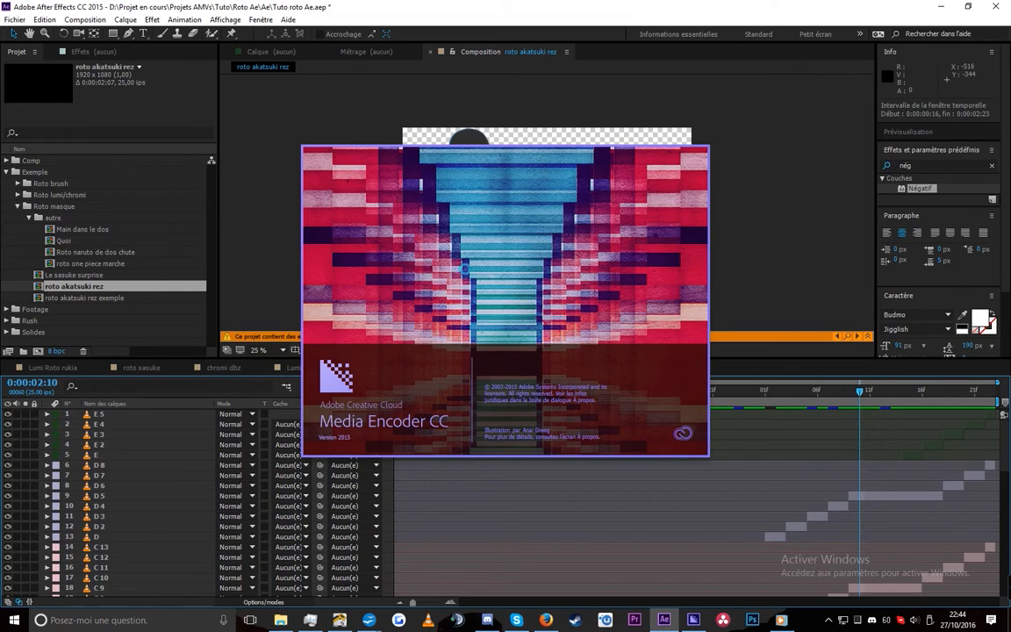
left_click(85, 20)
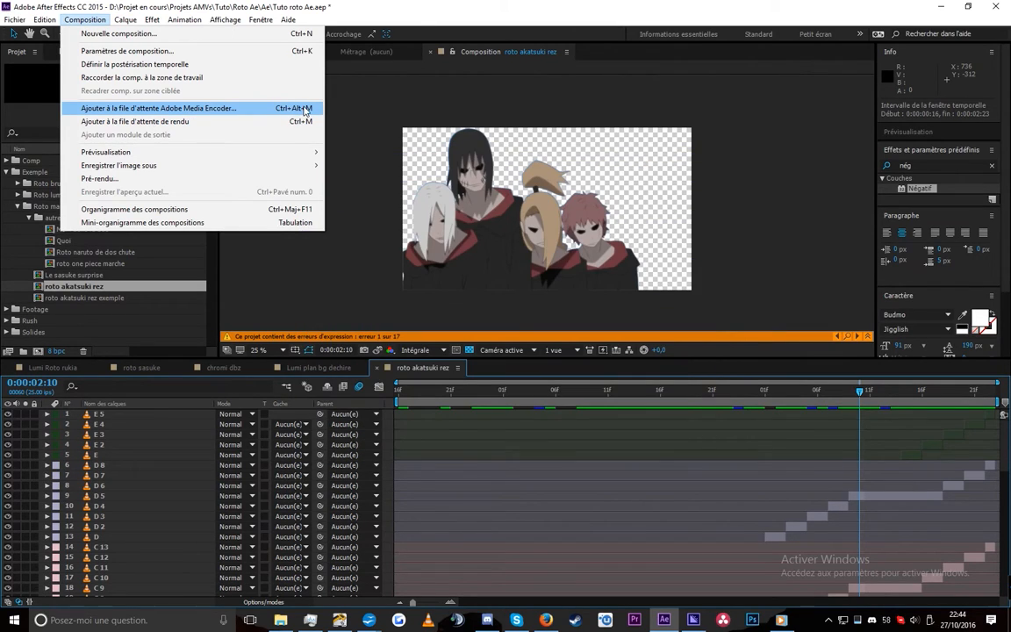
- Switch to Firefox and search the web for "go pro studio"
left_click_drag(807, 73, 254, 50)
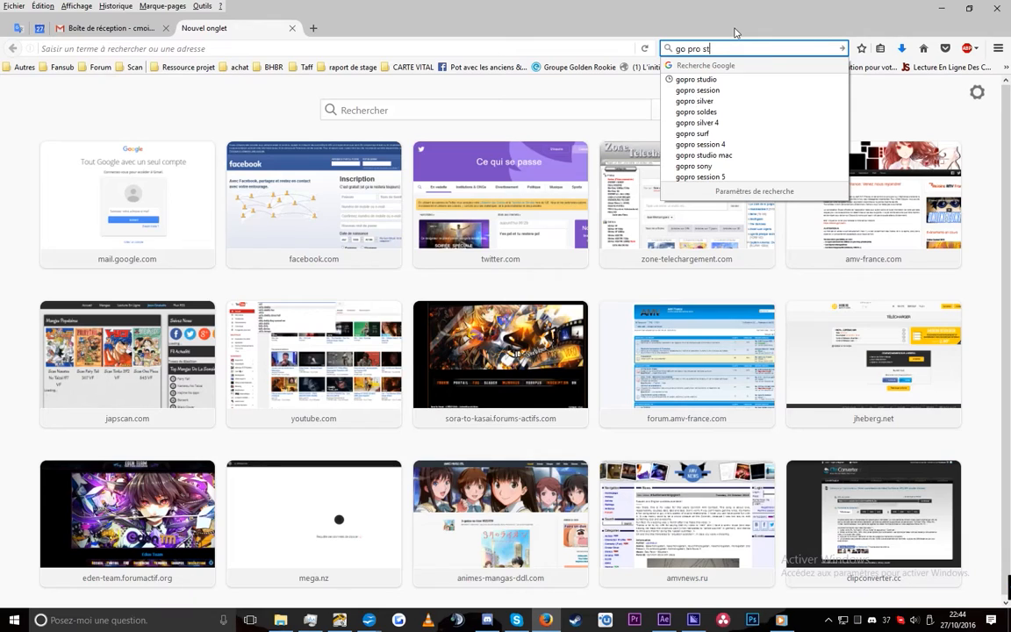
type("udio")
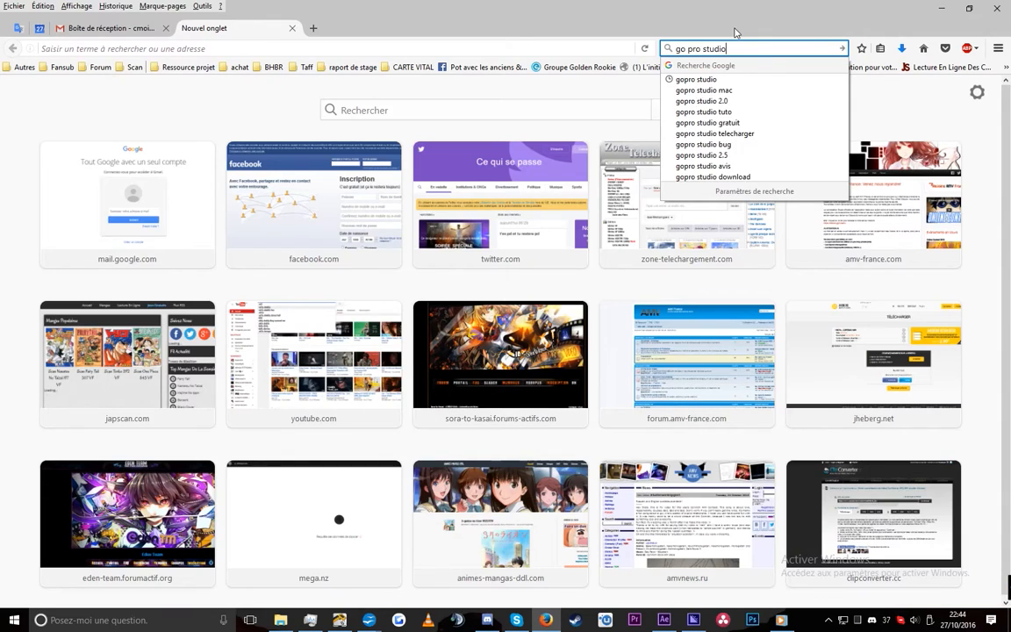
key("Return")
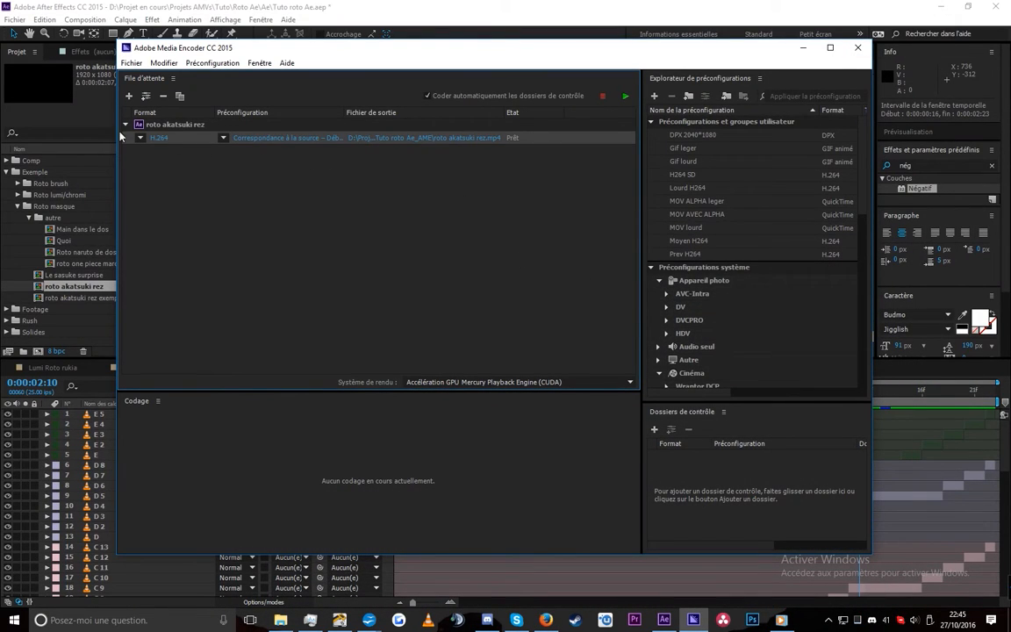
- Set the queued roto akatsuki rez export to the QuickTime format with the MOV AVEC ALPHA preset
left_click(139, 137)
left_click(331, 185)
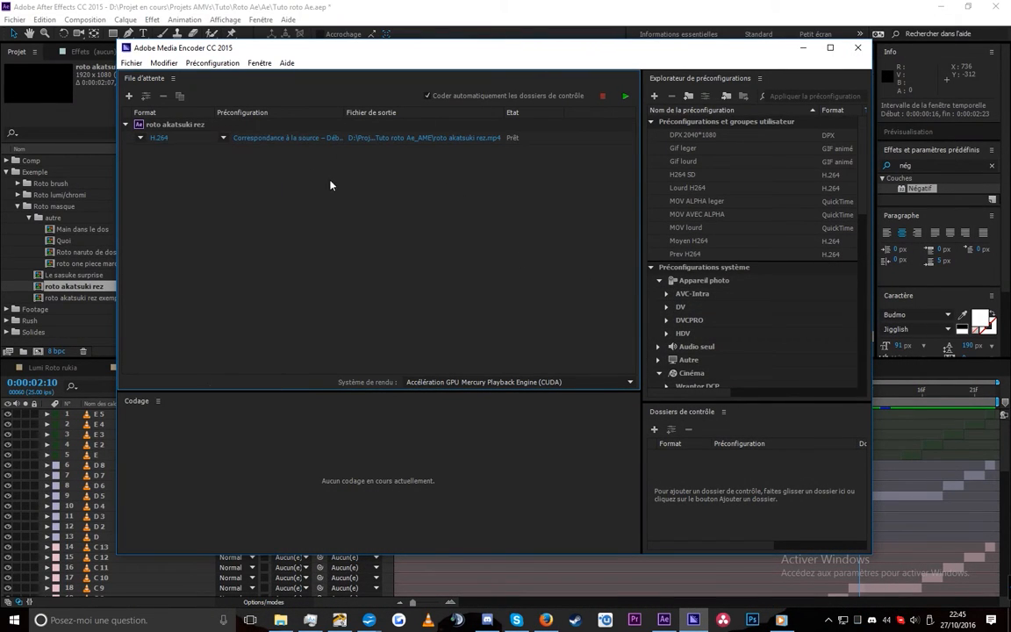
left_click(290, 139)
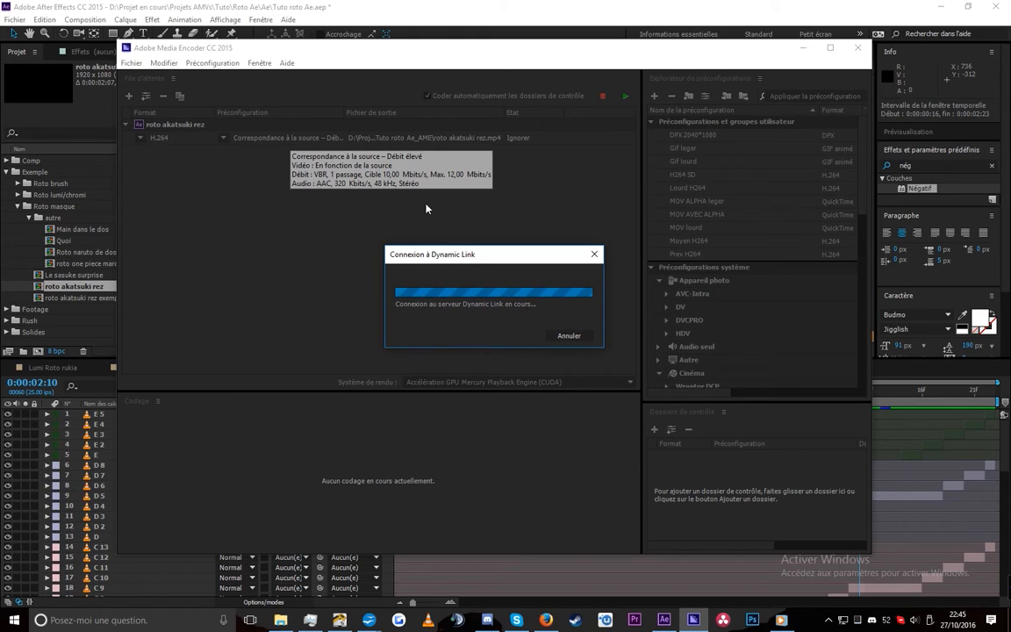
left_click(716, 85)
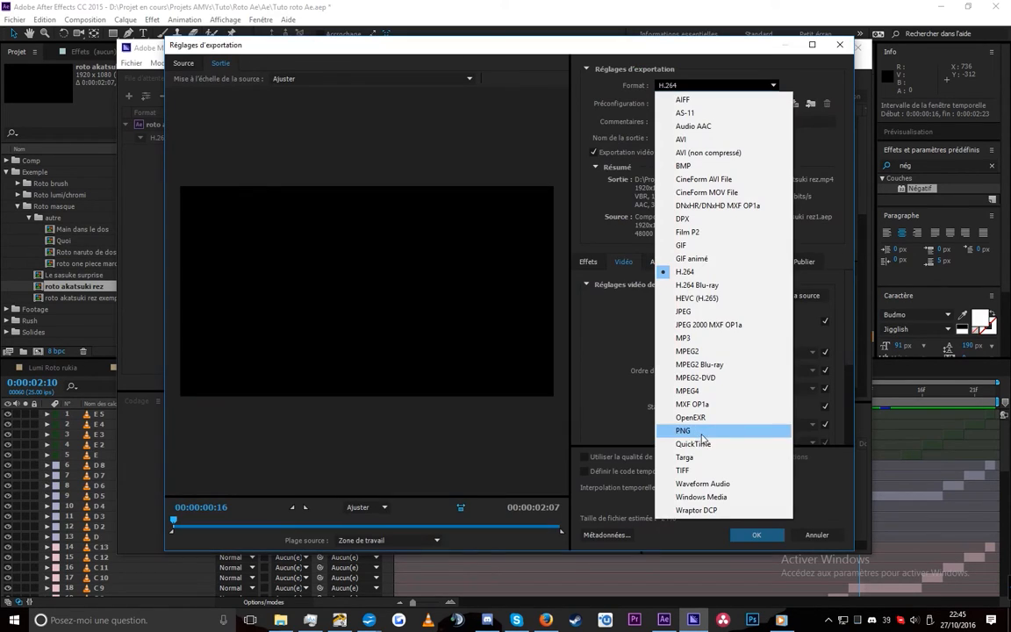
left_click(693, 443)
left_click(720, 103)
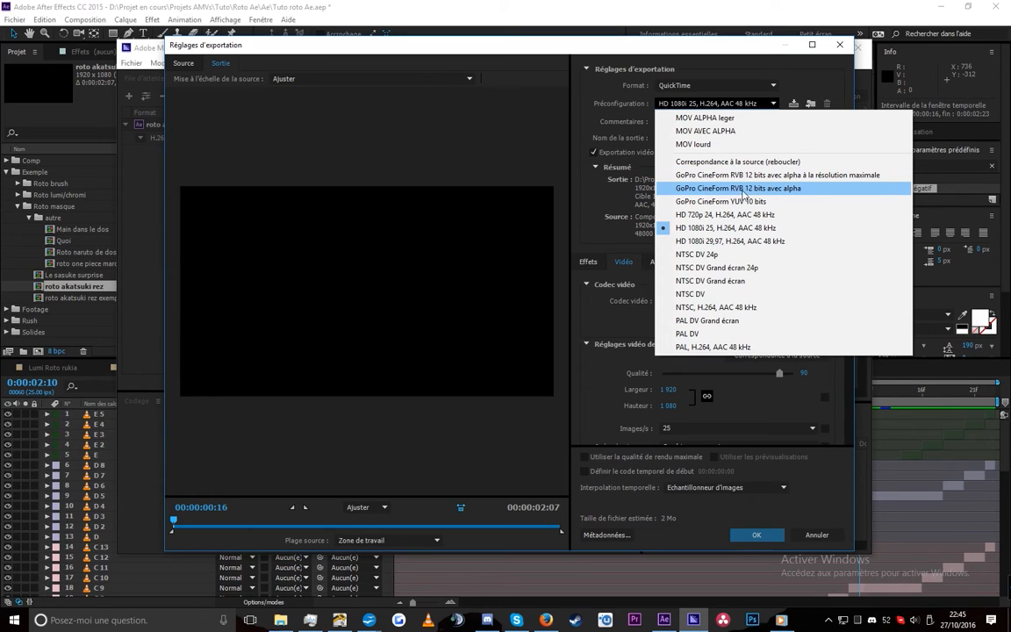
left_click(792, 194)
- Choose GoPro CineForm as the video codec for the export
mouse_move(850, 277)
left_mouse_down()
mouse_move(851, 296)
mouse_move(842, 277)
left_mouse_up()
left_click(662, 301)
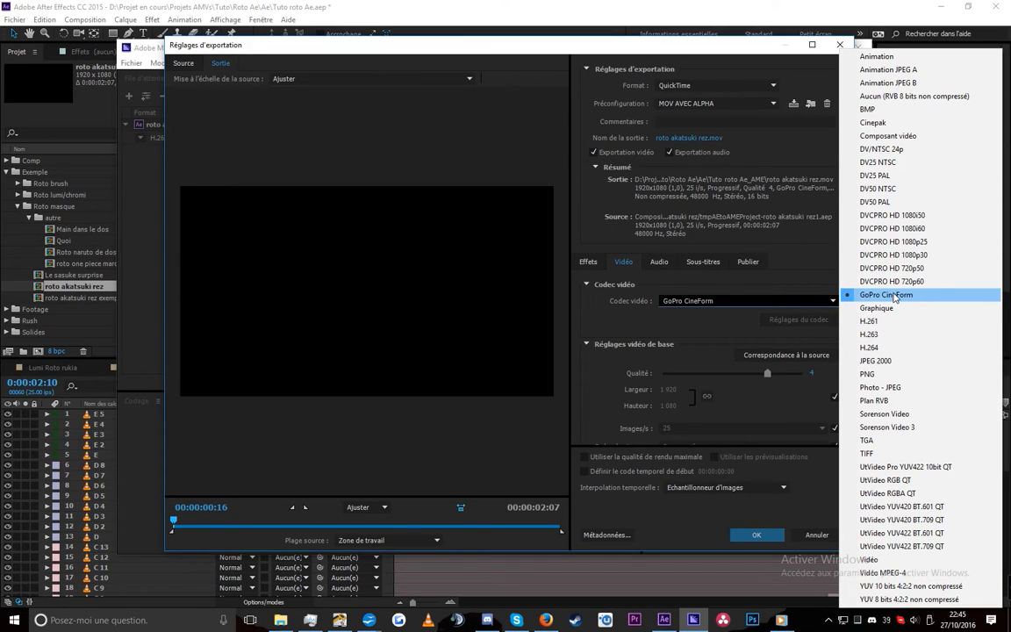
left_click(869, 302)
- Adjust the export's video quality, accept the settings and start encoding the queue
scroll(713, 344, "down", 1)
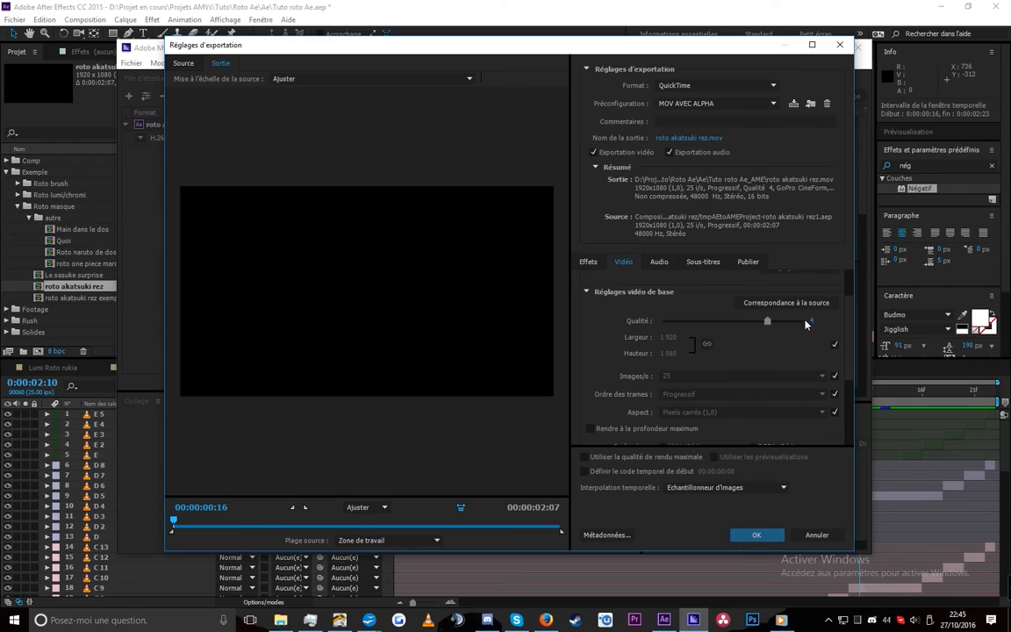
left_click_drag(746, 327, 738, 329)
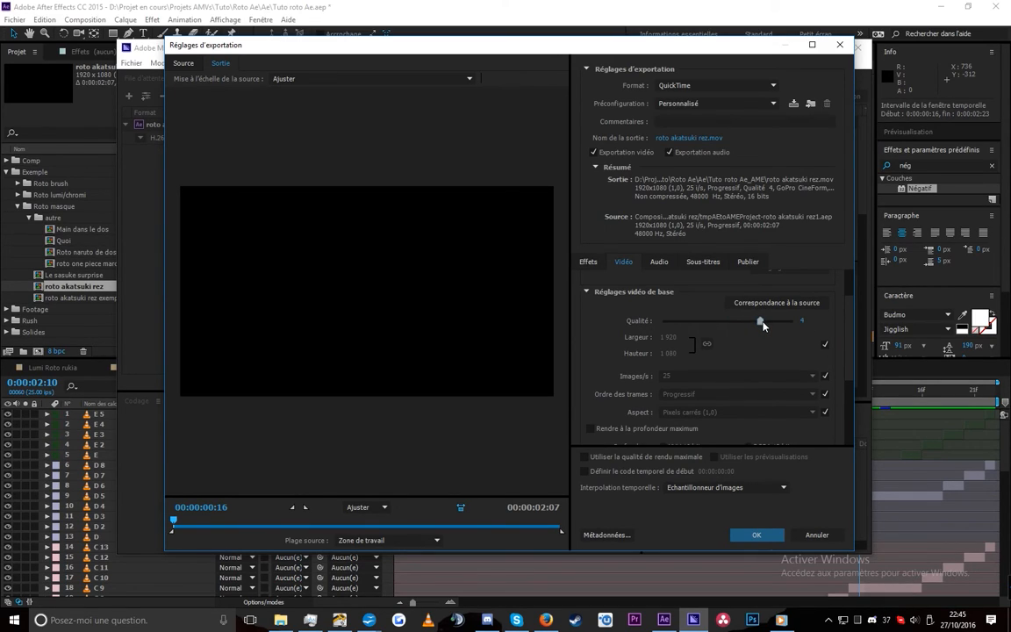
left_click_drag(763, 326, 786, 321)
left_click_drag(699, 324, 686, 322)
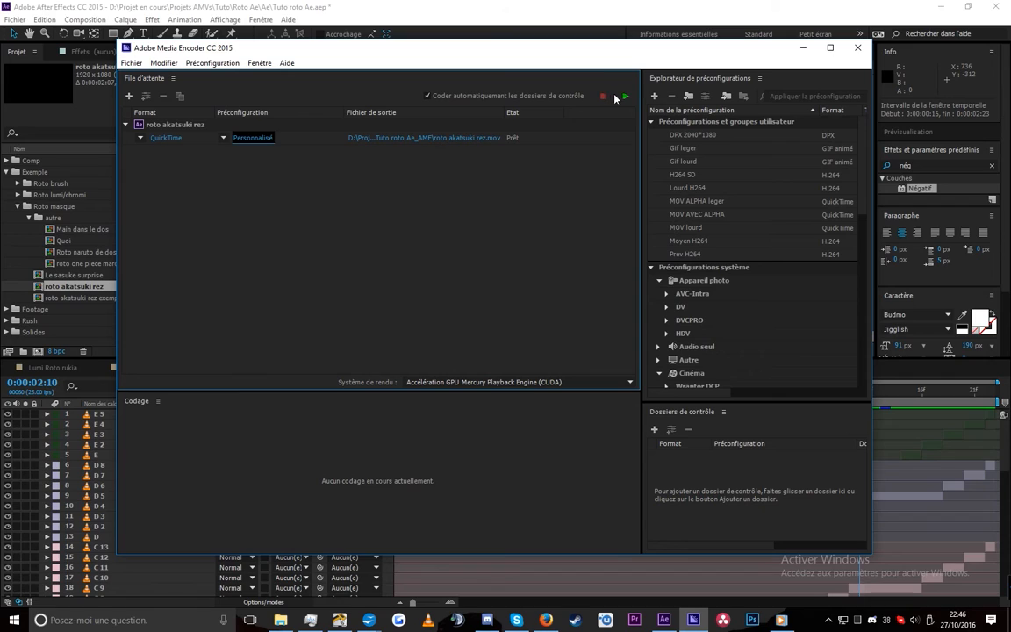
left_click(624, 97)
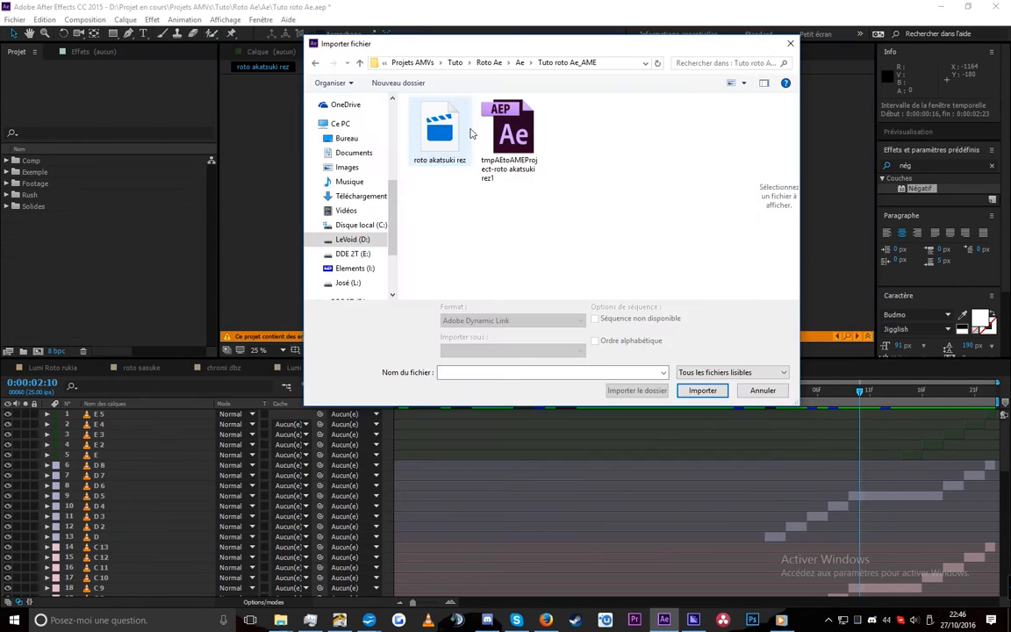
- Switch to After Effects, import the rendered roto akatsuki rez file as footage and open it in the footage viewer
left_click(442, 127)
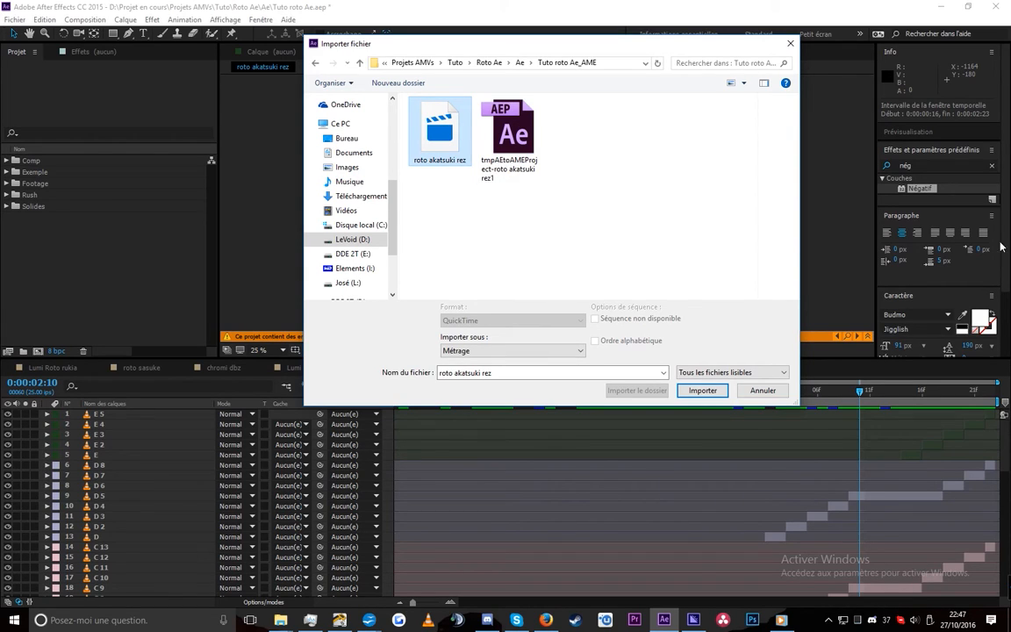
left_click(702, 390)
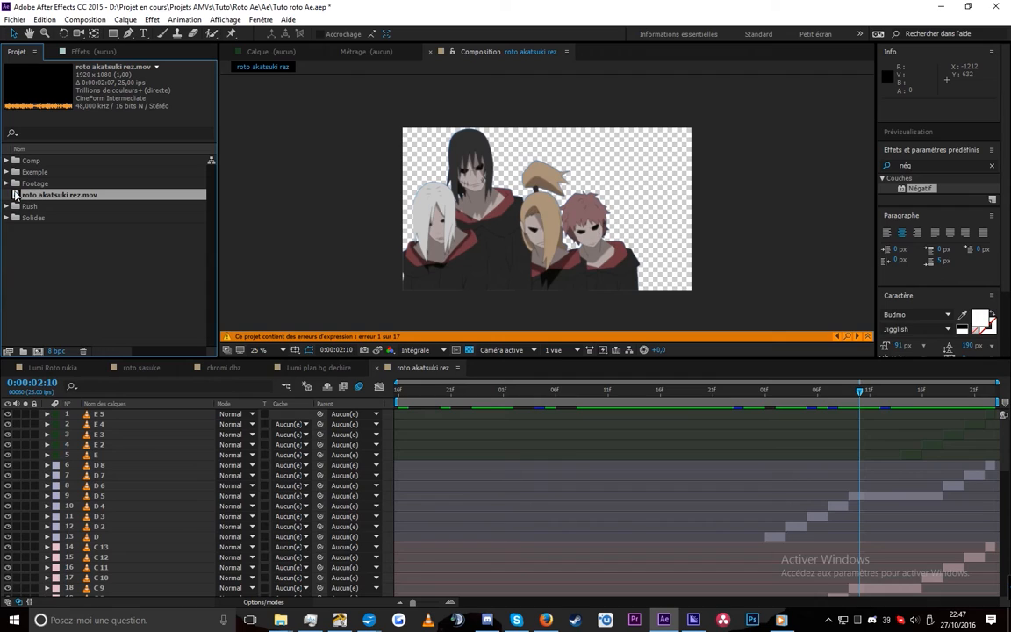
double_click(14, 195)
- Scrub and play through roto akatsuki rez.mov to check the cut-out characters against the transparent background
left_click_drag(372, 325, 807, 318)
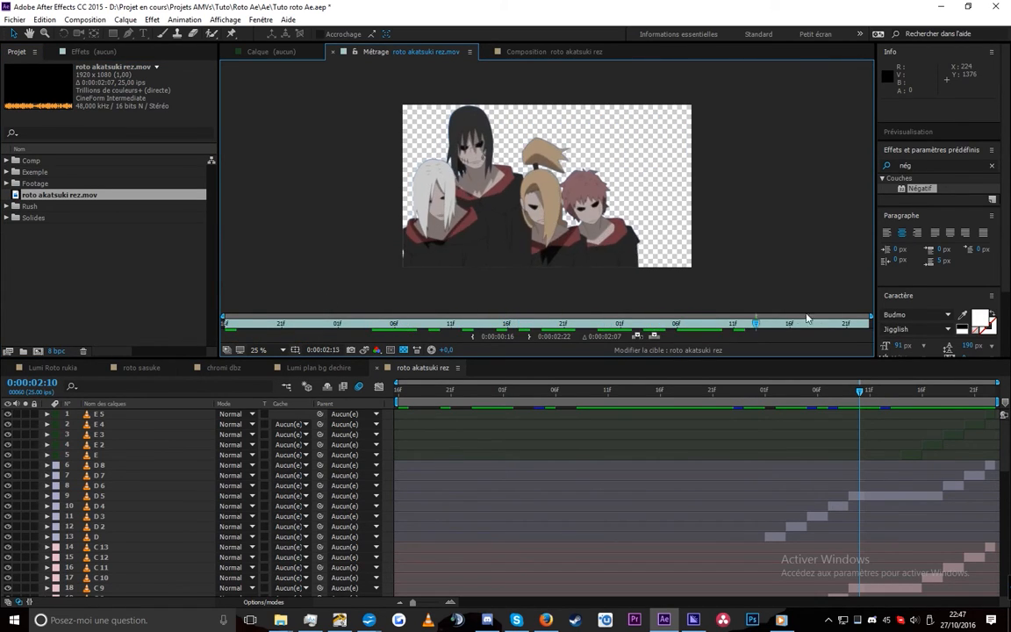
key("space")
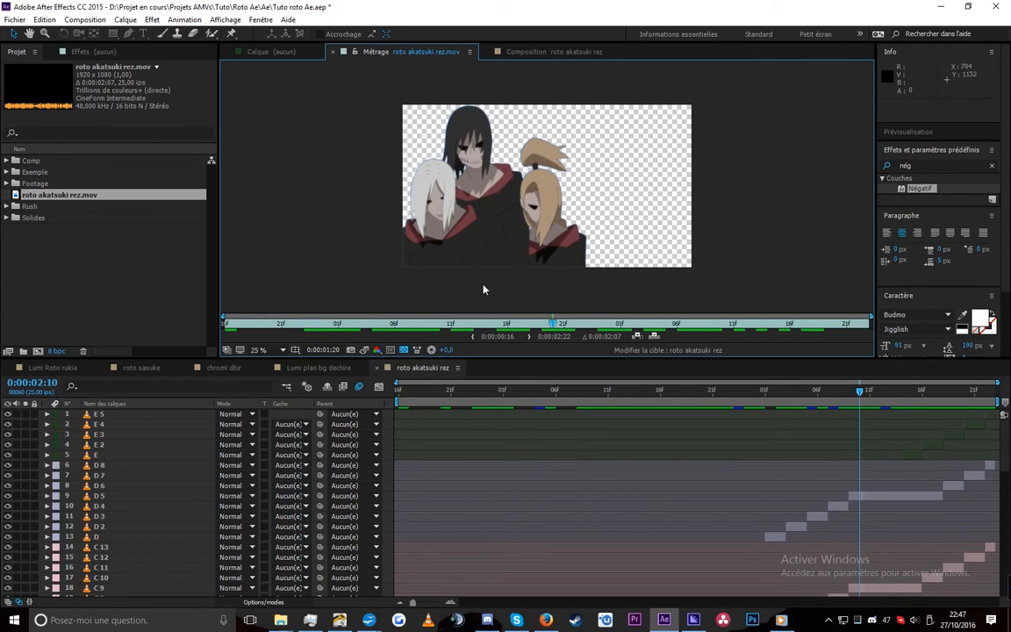
left_click_drag(553, 322, 591, 352)
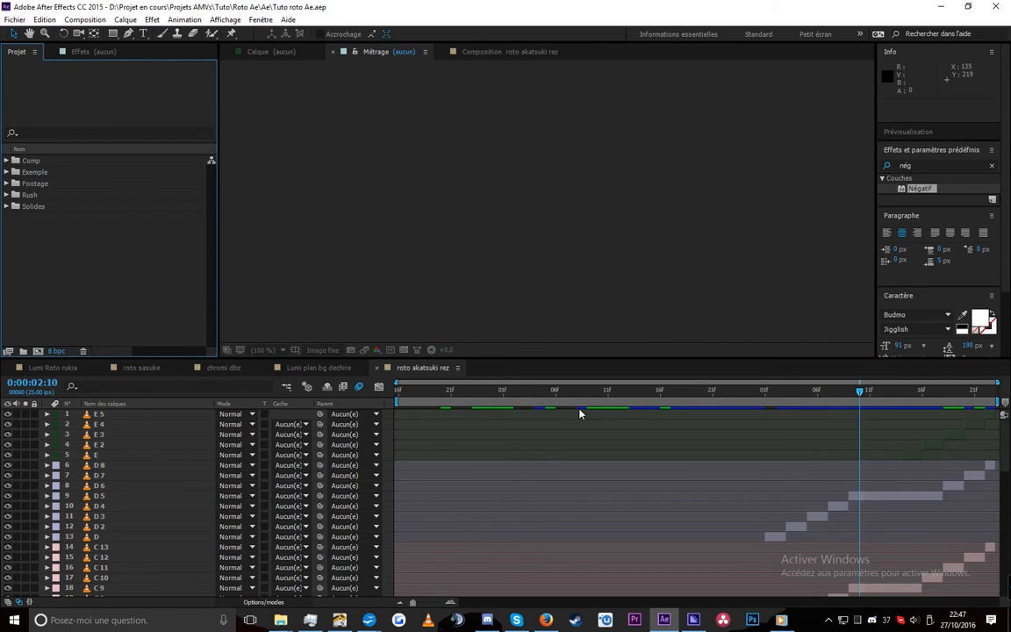